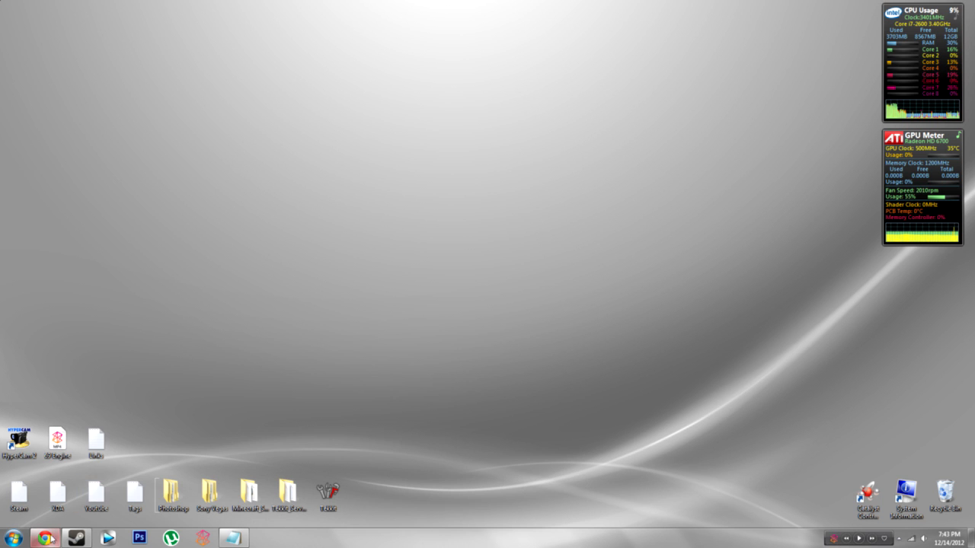
Step: Download the Technic Launcher installer from the Tekkit page in Chrome
{"action": "left_click", "coordinate": [49, 539]}
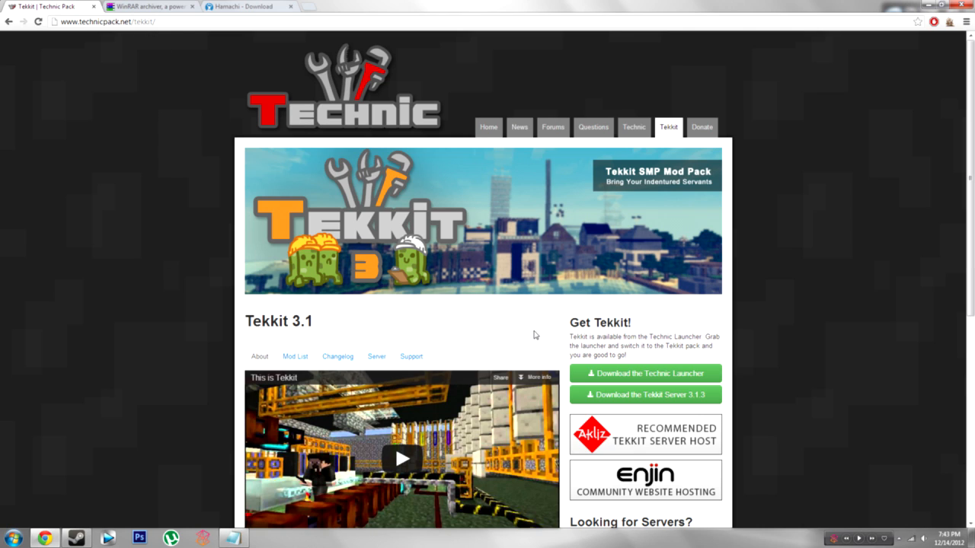
{"action": "left_click", "coordinate": [664, 134]}
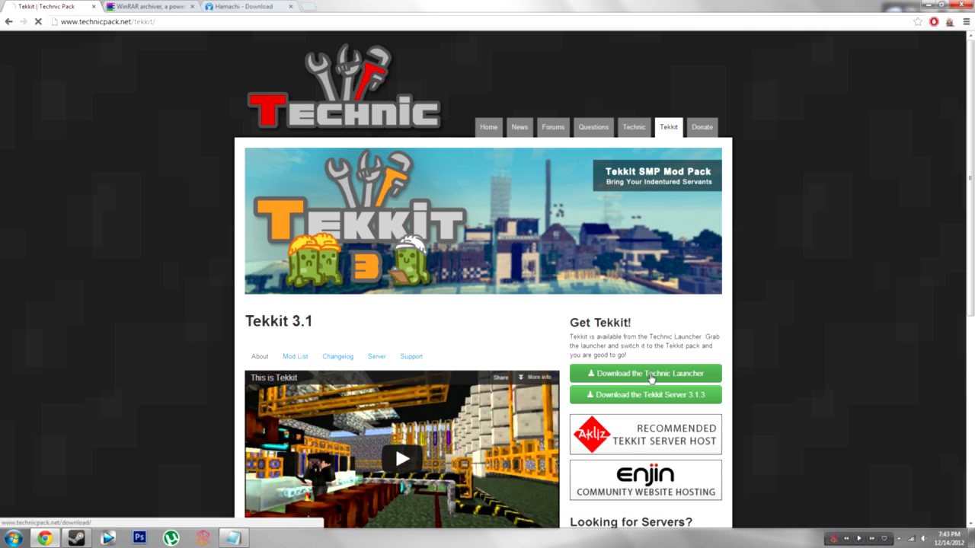
{"action": "left_click", "coordinate": [651, 376]}
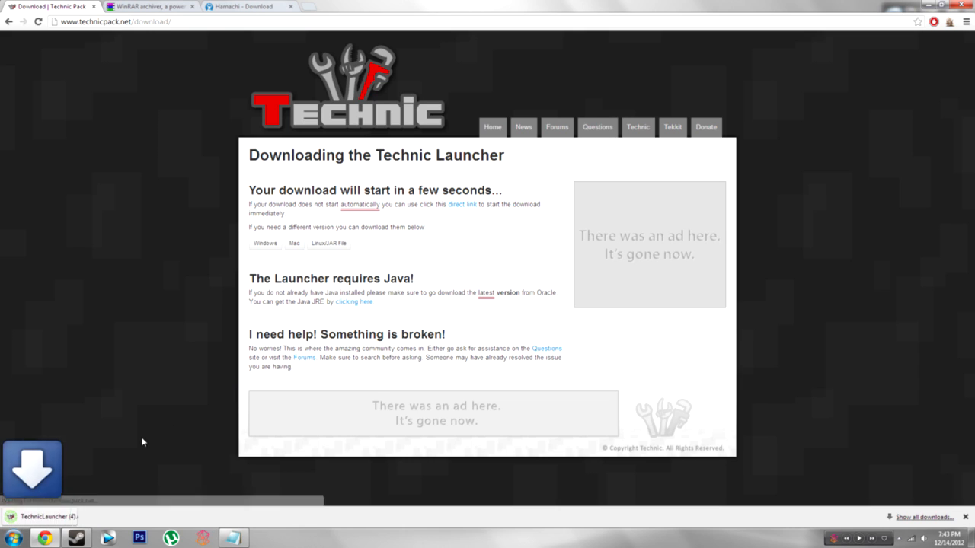
Step: Close the download shelf with TechnicLauncher (4).exe and minimize Chrome to the desktop
{"action": "left_click", "coordinate": [102, 516]}
{"action": "left_click", "coordinate": [257, 518]}
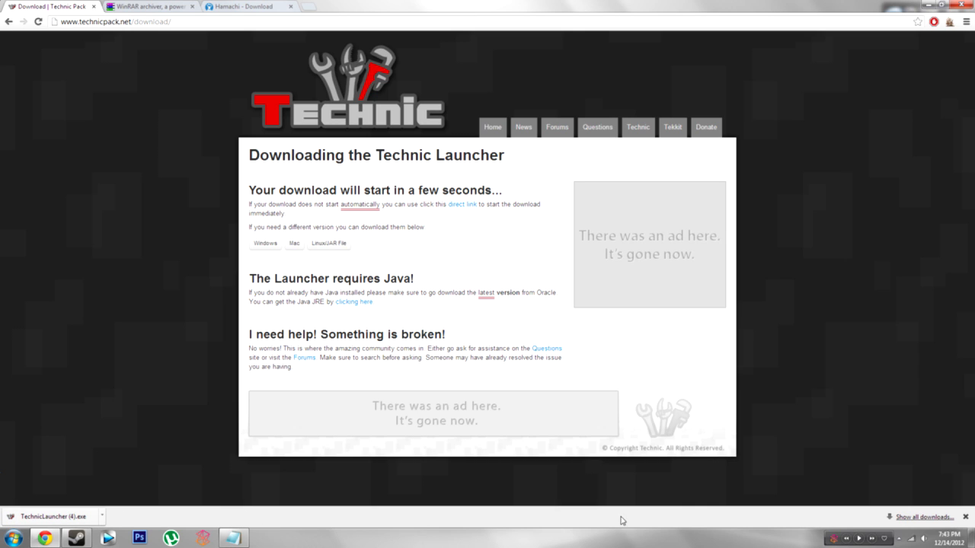
{"action": "left_click", "coordinate": [965, 516]}
{"action": "left_click", "coordinate": [973, 537]}
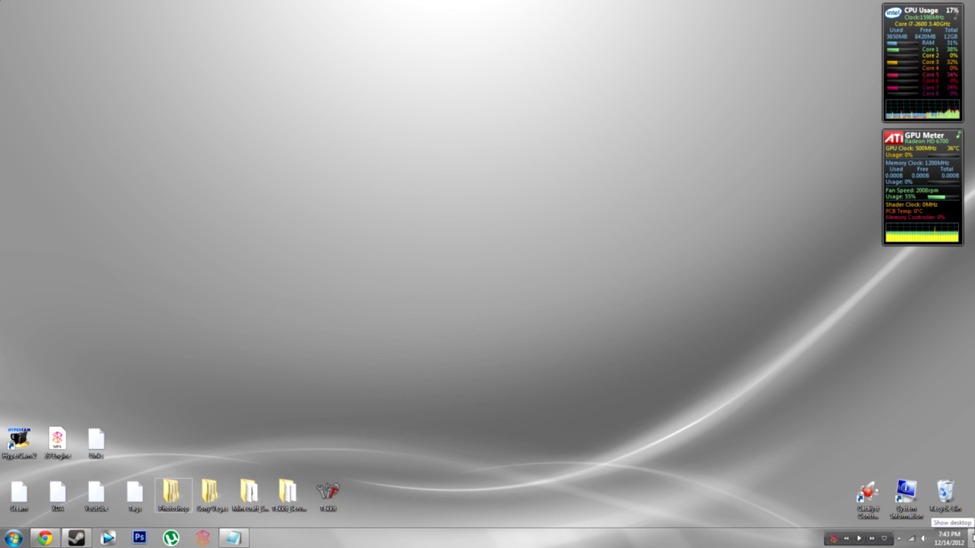
Step: Start Technic Launcher from the desktop, keep Tekkit as the modpack, and bring up Launcher Settings
{"action": "double_click", "coordinate": [329, 493]}
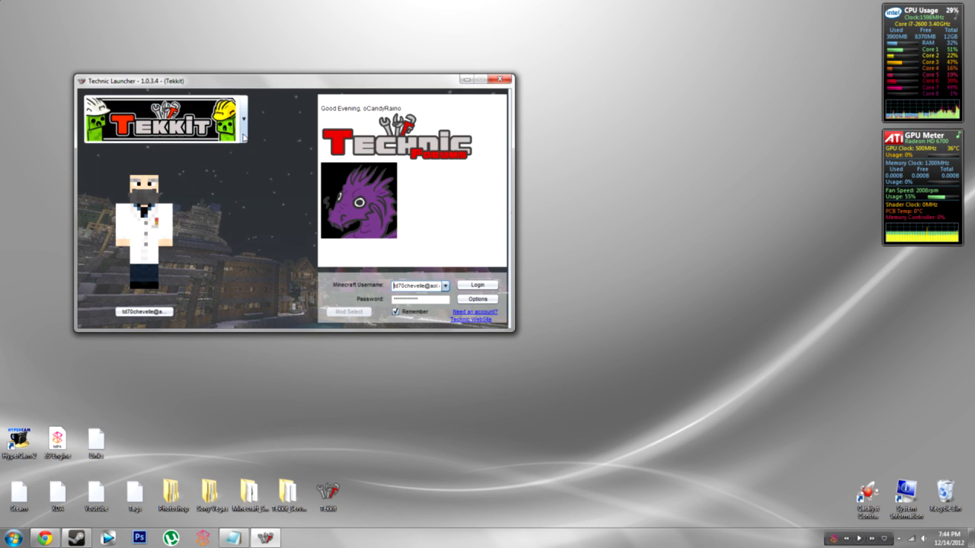
{"action": "left_click", "coordinate": [243, 135]}
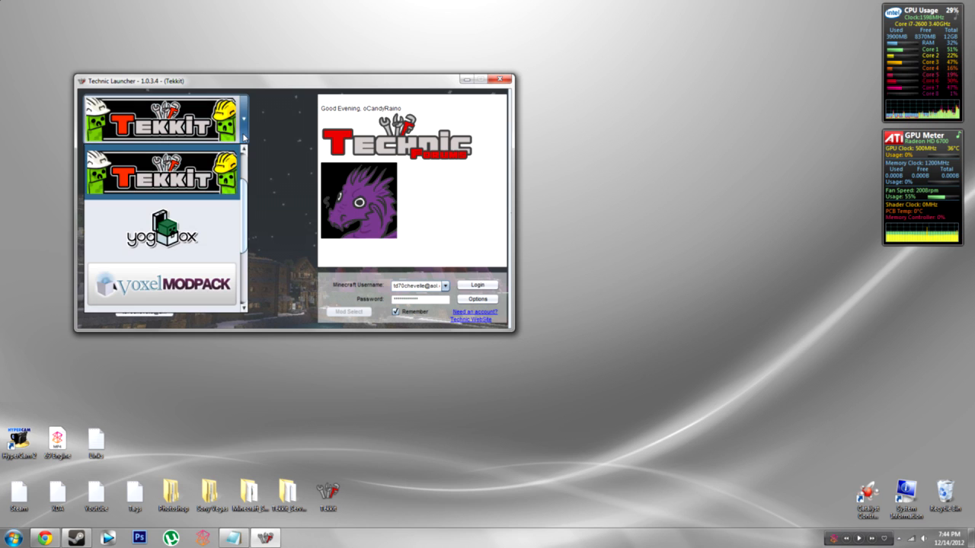
{"action": "left_click", "coordinate": [250, 212]}
{"action": "left_click", "coordinate": [244, 131]}
{"action": "left_click_drag", "start_coordinate": [245, 198], "coordinate": [247, 261]}
{"action": "scroll", "coordinate": [199, 230], "scroll_direction": "up", "scroll_amount": 3}
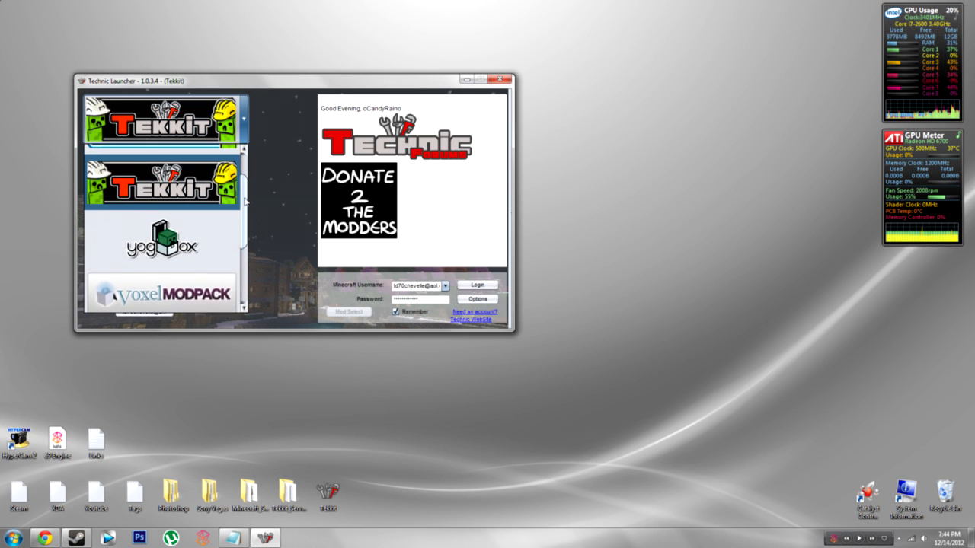
{"action": "left_click", "coordinate": [197, 228]}
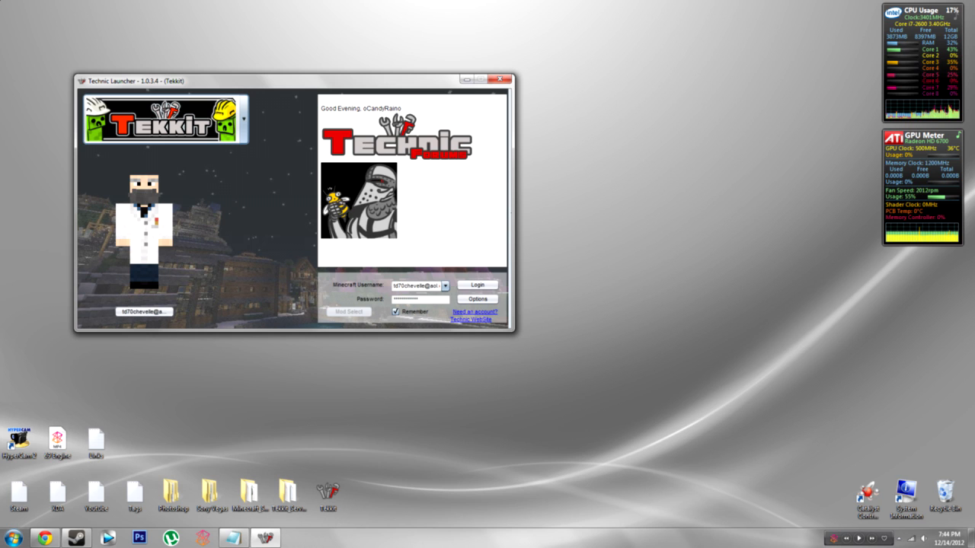
{"action": "left_click", "coordinate": [471, 303]}
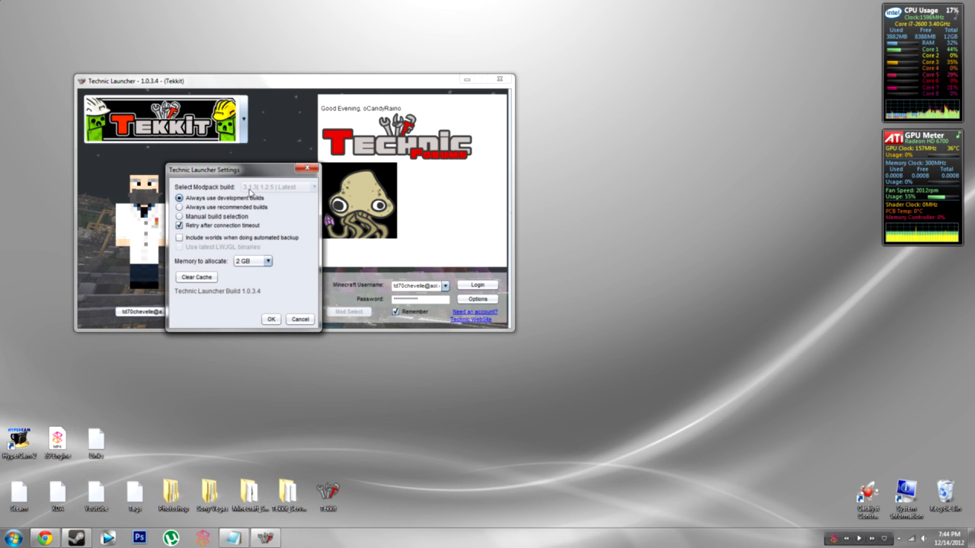
Step: Keep 'Always use development builds' and 2 GB memory, save the settings, and log in
{"action": "left_click", "coordinate": [180, 208]}
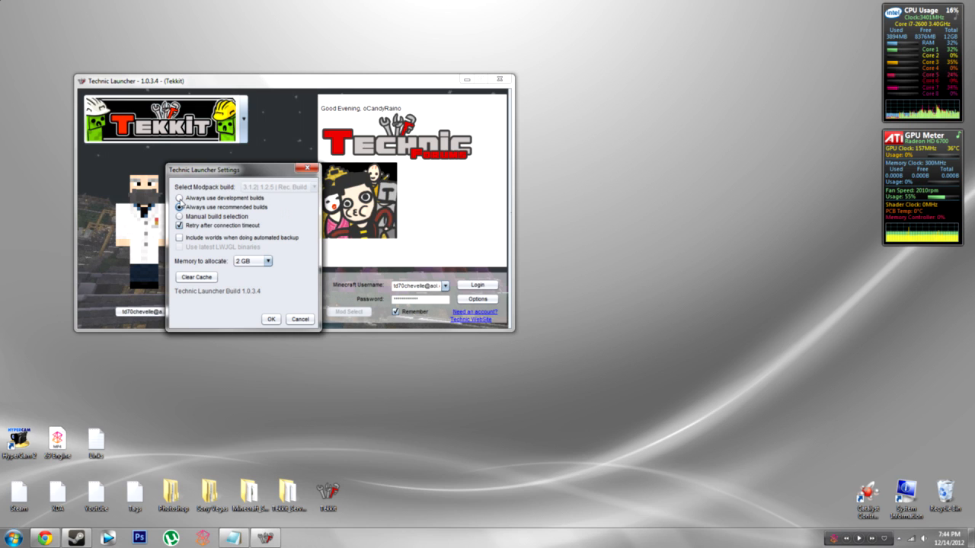
{"action": "left_click", "coordinate": [179, 198]}
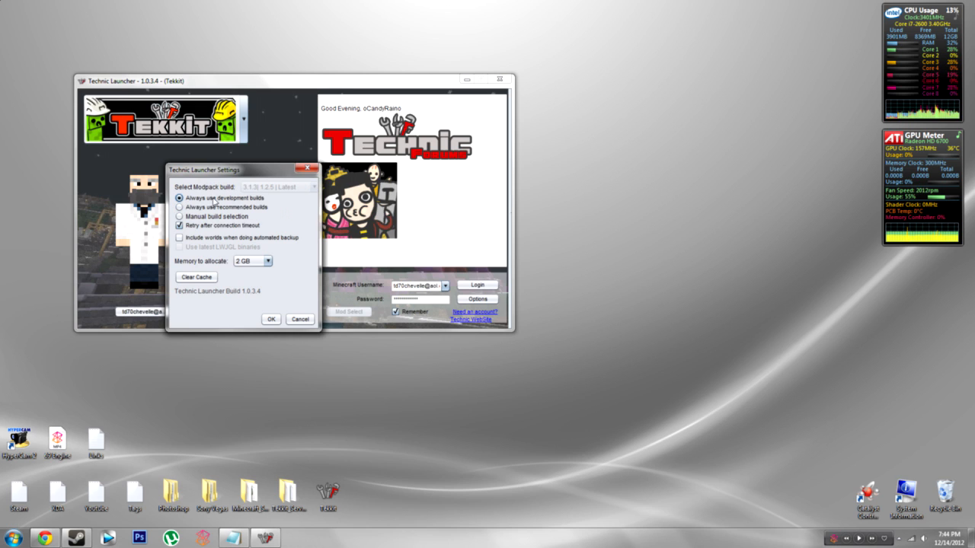
{"action": "left_click", "coordinate": [268, 262]}
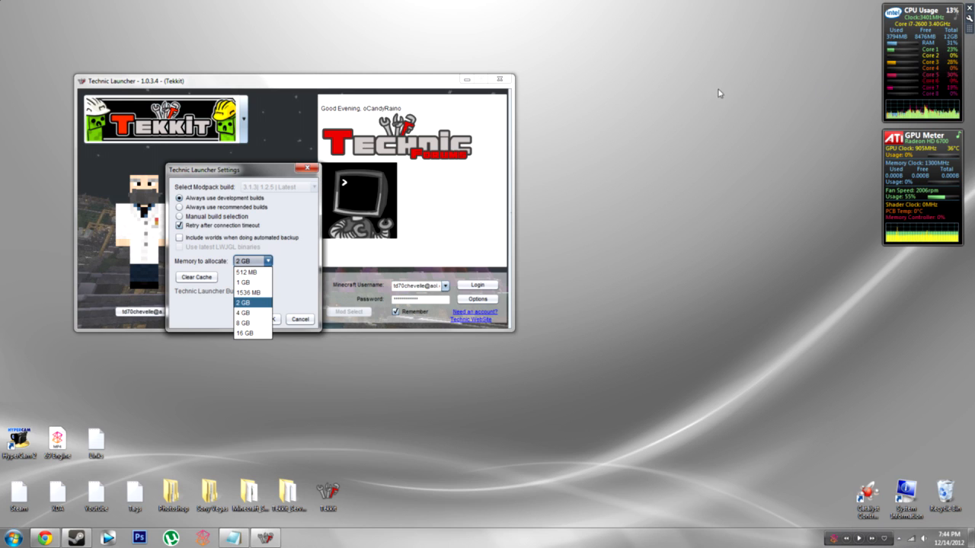
{"action": "left_click", "coordinate": [266, 303]}
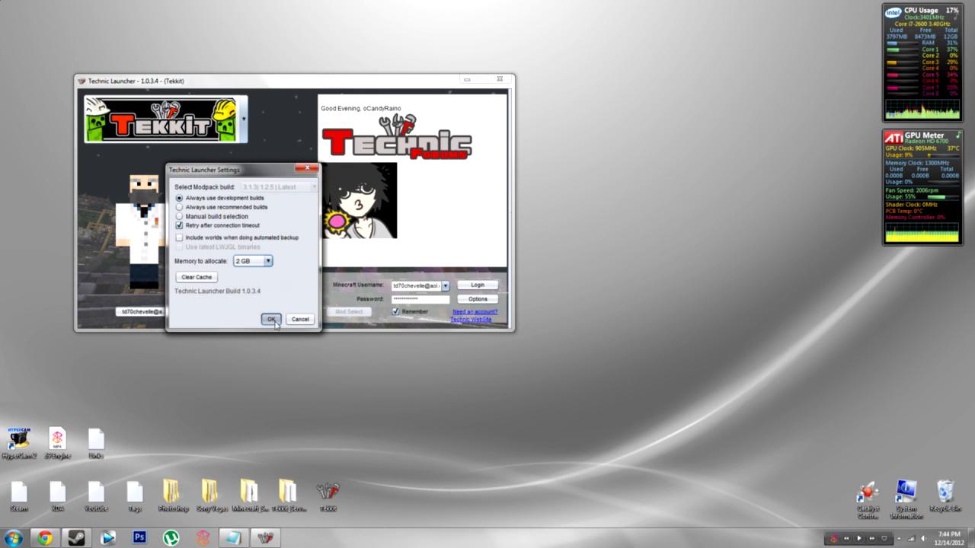
{"action": "left_click", "coordinate": [272, 320]}
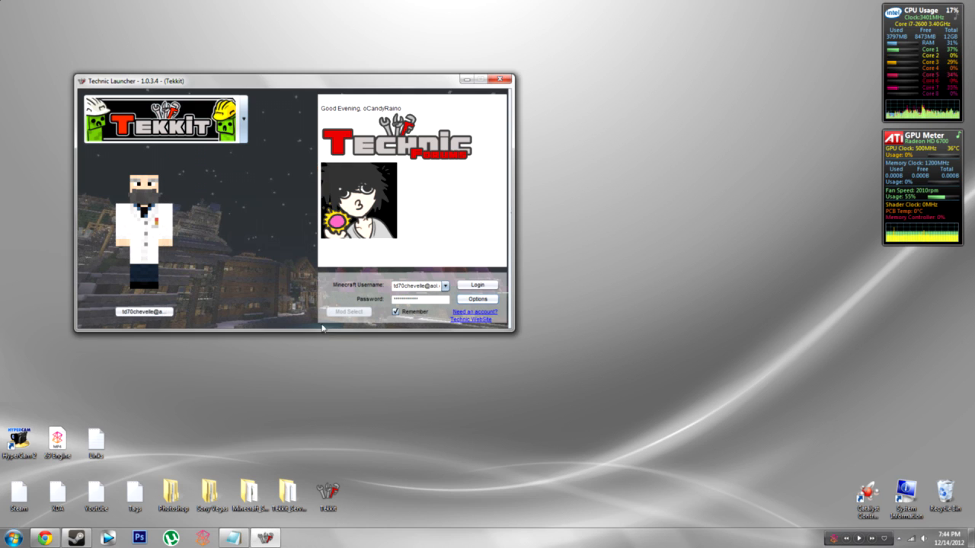
{"action": "left_click", "coordinate": [478, 285]}
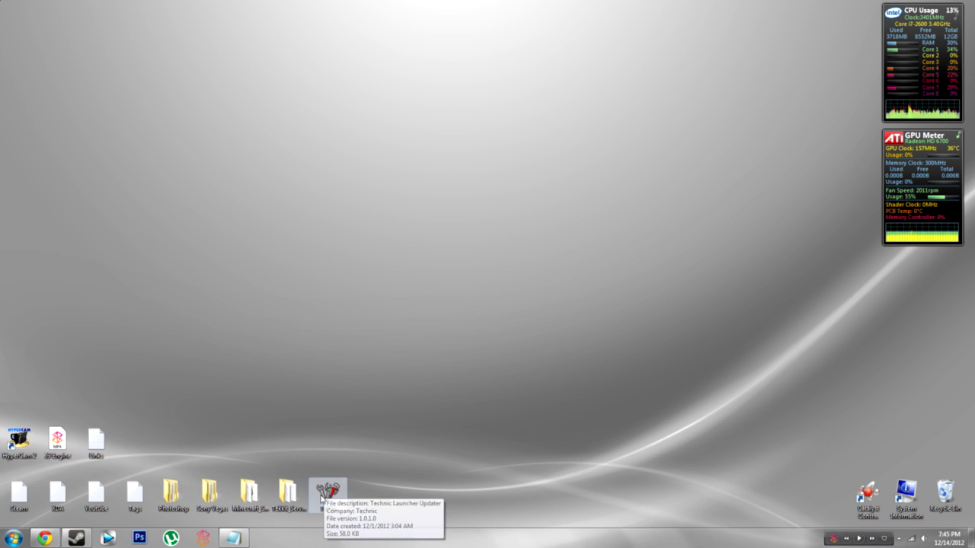
Step: Download the Tekkit Server 3.1.3 zip from the Tekkit page in Chrome
{"action": "left_click_drag", "start_coordinate": [357, 508], "coordinate": [535, 329]}
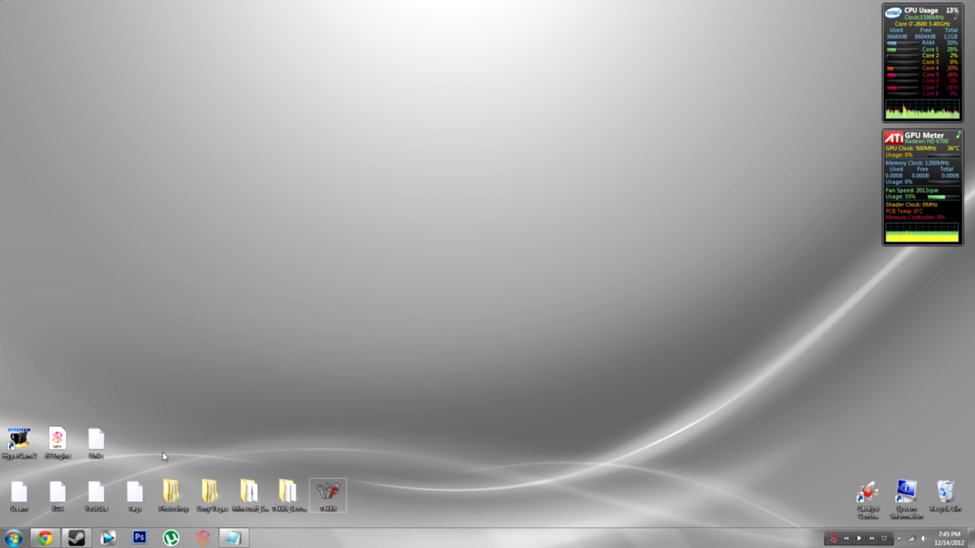
{"action": "left_click", "coordinate": [45, 539]}
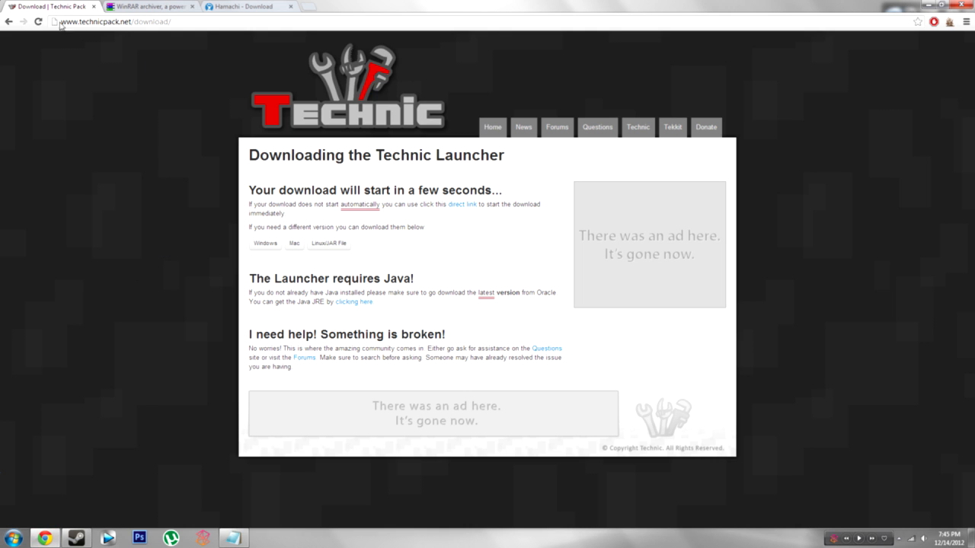
{"action": "left_click", "coordinate": [9, 21]}
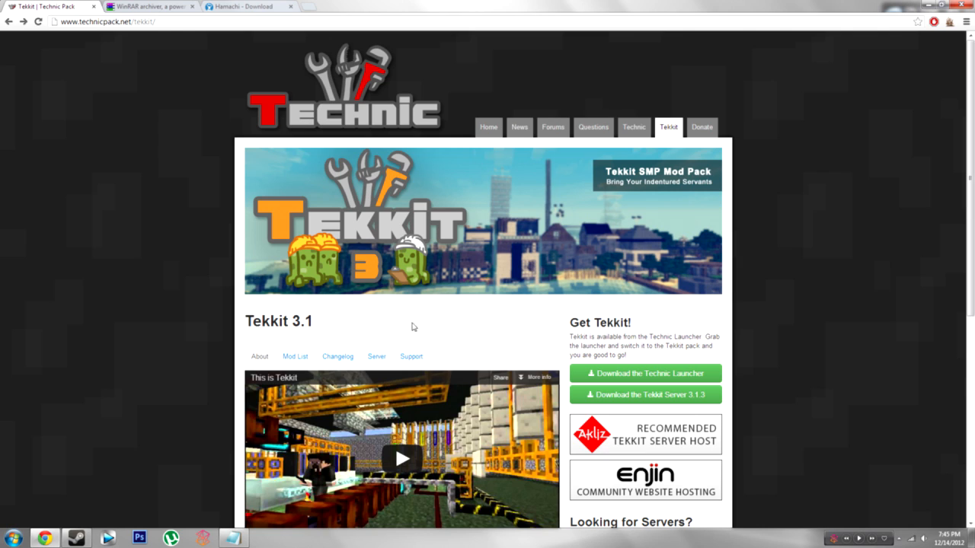
{"action": "left_click", "coordinate": [652, 394]}
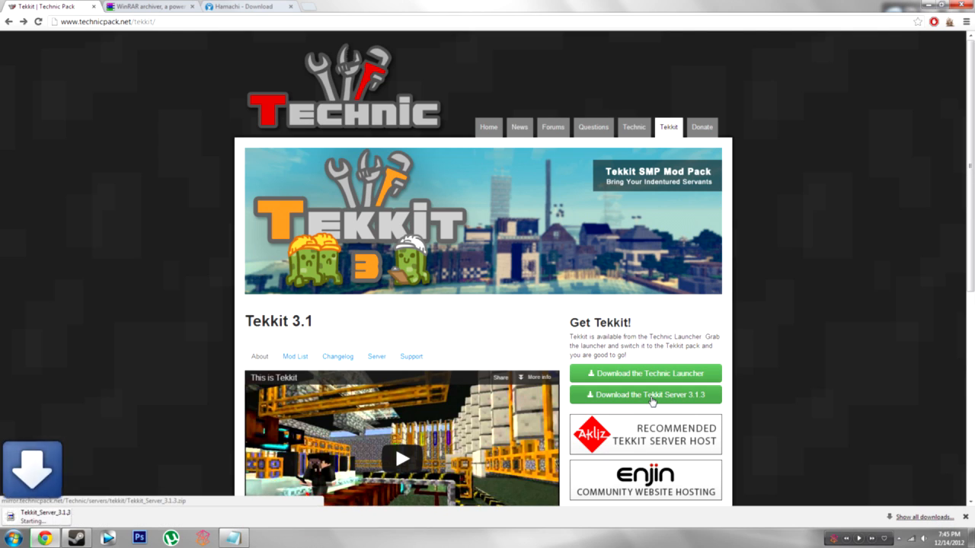
Step: Move the finished Tekkit_Server_3.1.3 (5).zip from the download bar onto the desktop
{"action": "left_click", "coordinate": [102, 515]}
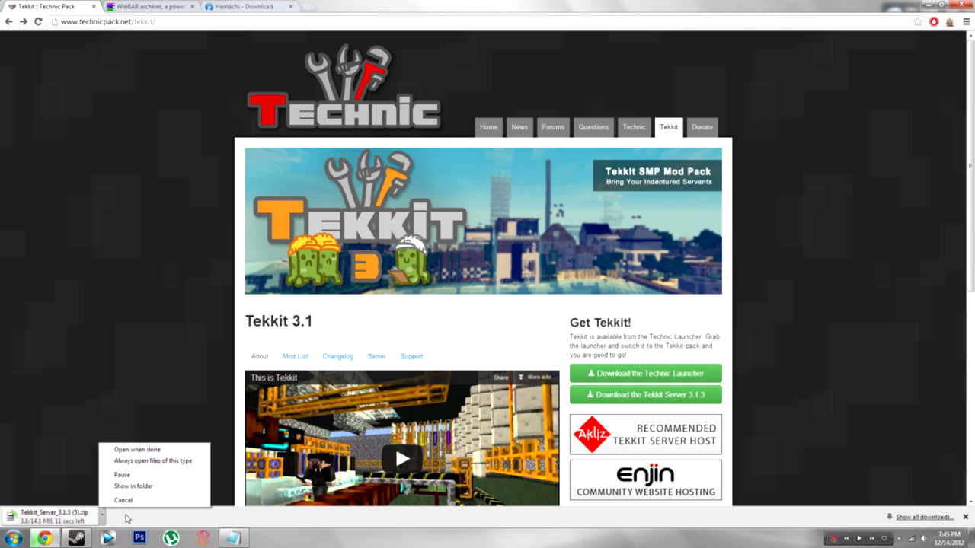
{"action": "left_click", "coordinate": [127, 517]}
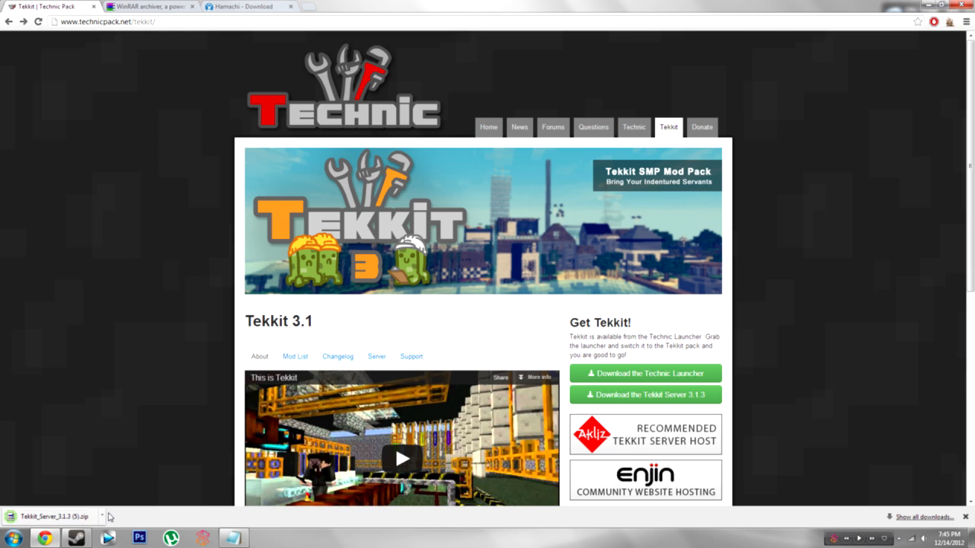
{"action": "left_click_drag", "start_coordinate": [83, 518], "coordinate": [333, 230]}
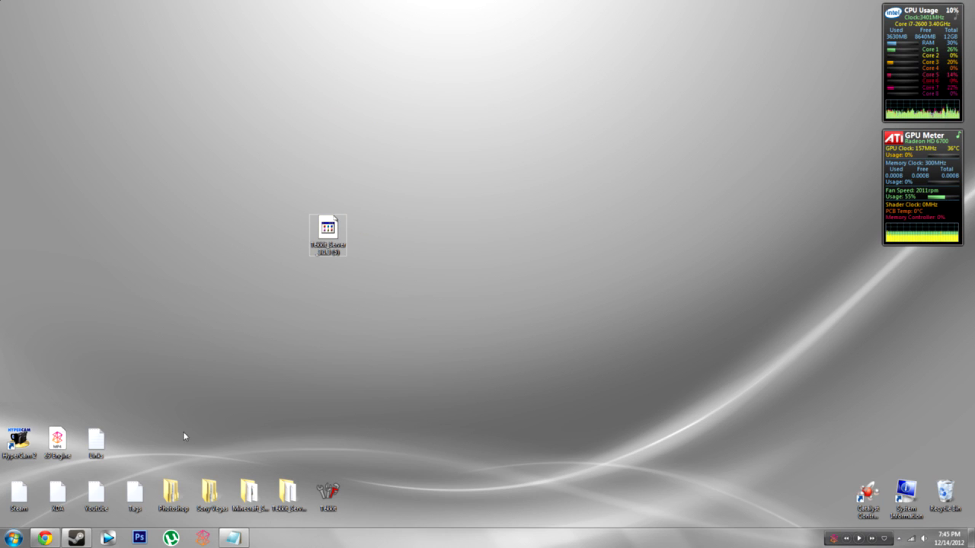
Step: Select the server zip on the desktop, then bring up the RARLAB WinRAR downloads page in Chrome
{"action": "left_click", "coordinate": [327, 242]}
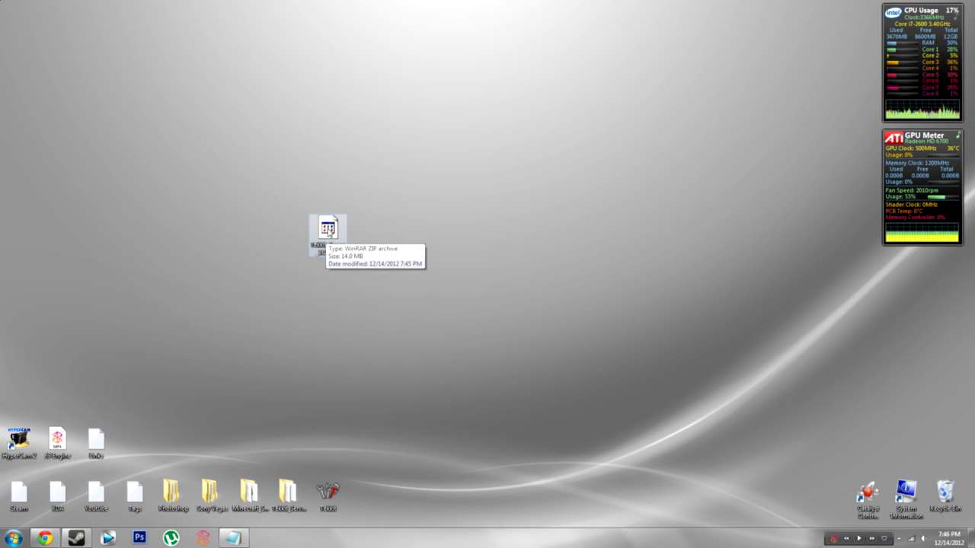
{"action": "left_click", "coordinate": [45, 538]}
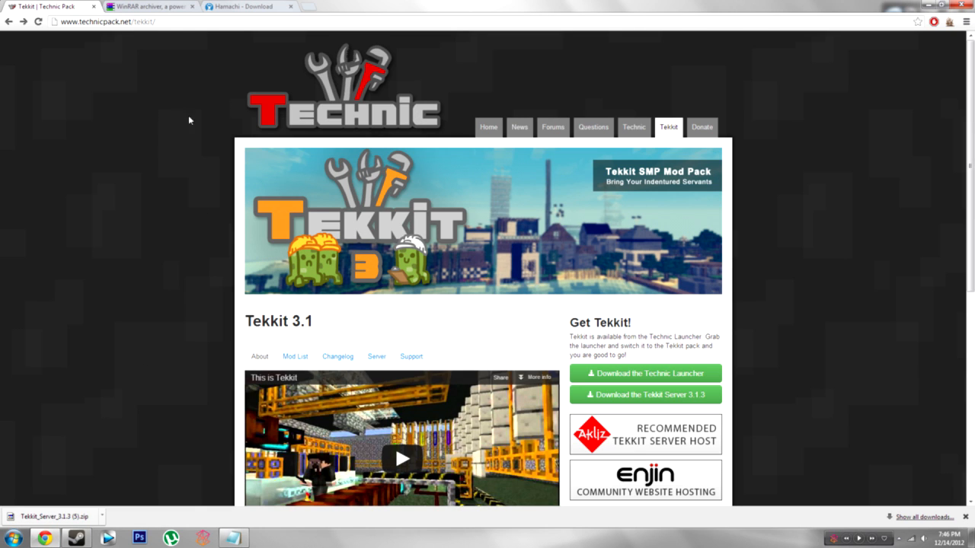
{"action": "left_click", "coordinate": [160, 8]}
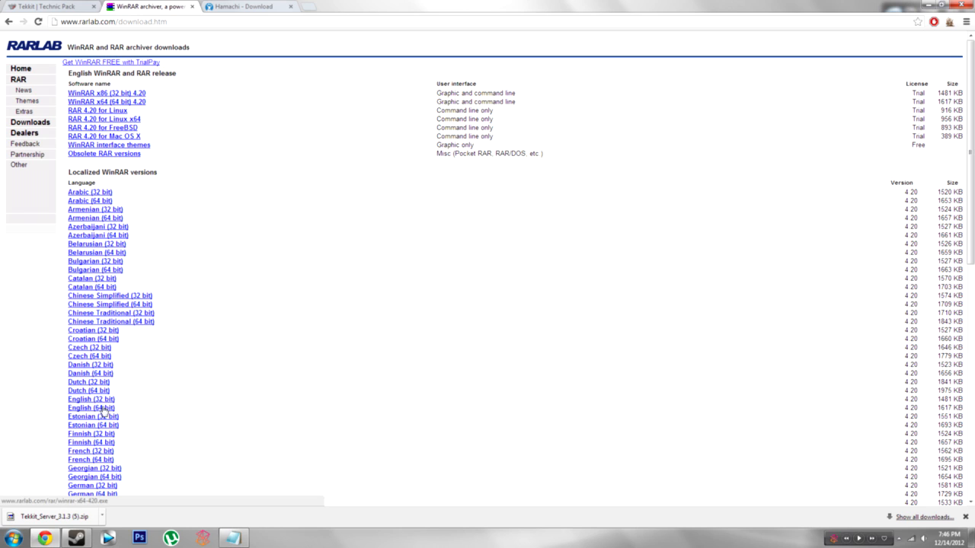
Step: Confirm via Computer Properties that the system is 64-bit Windows 7, then minimize Chrome
{"action": "left_click", "coordinate": [14, 539]}
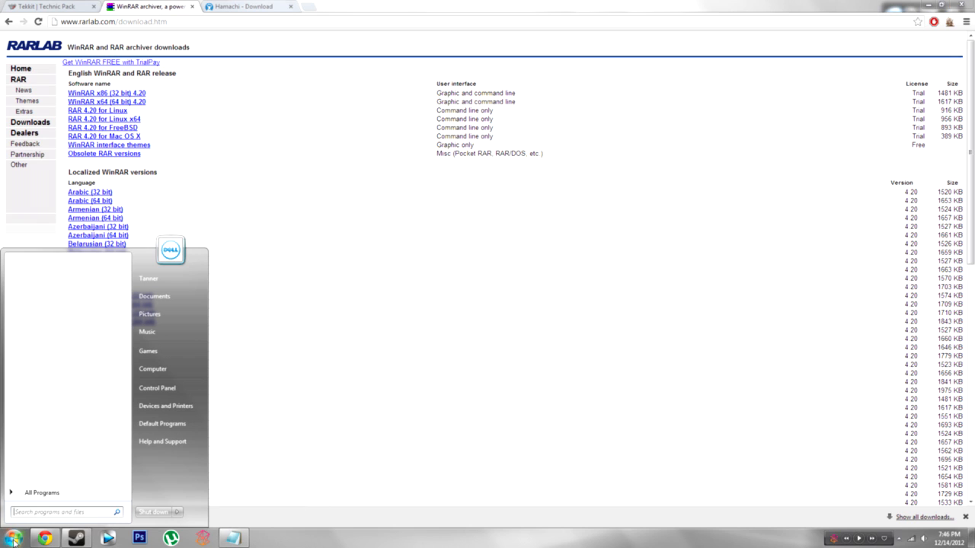
{"action": "right_click", "coordinate": [170, 373]}
{"action": "left_click", "coordinate": [201, 464]}
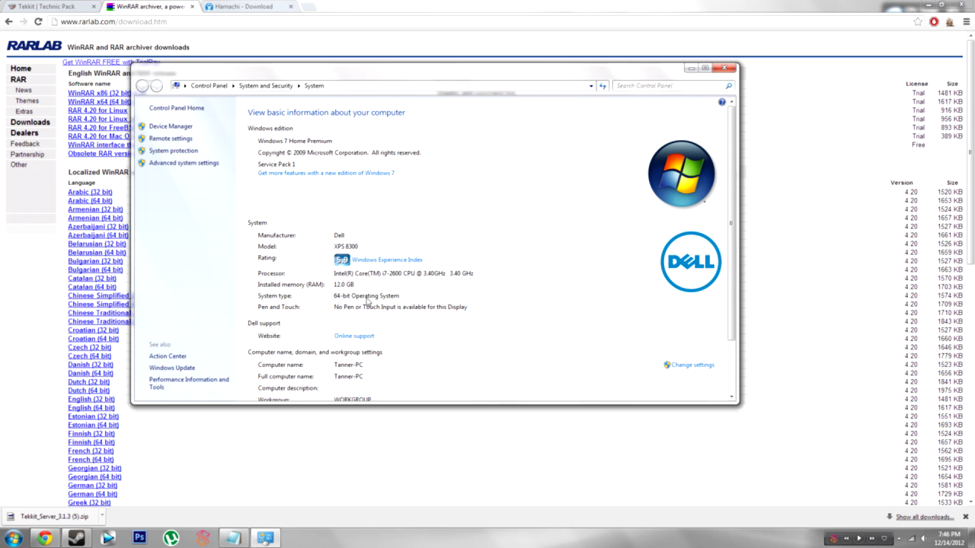
{"action": "left_click", "coordinate": [724, 67]}
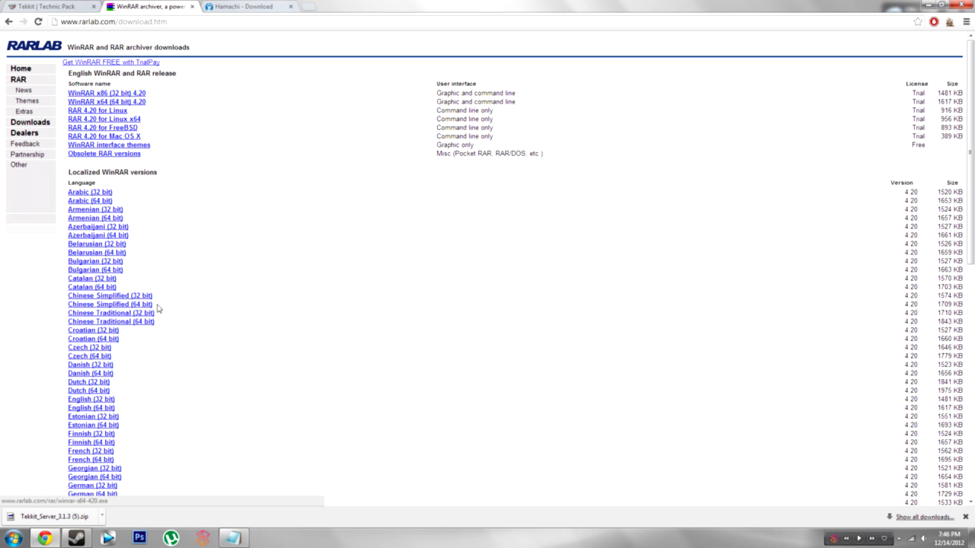
{"action": "left_click", "coordinate": [45, 539]}
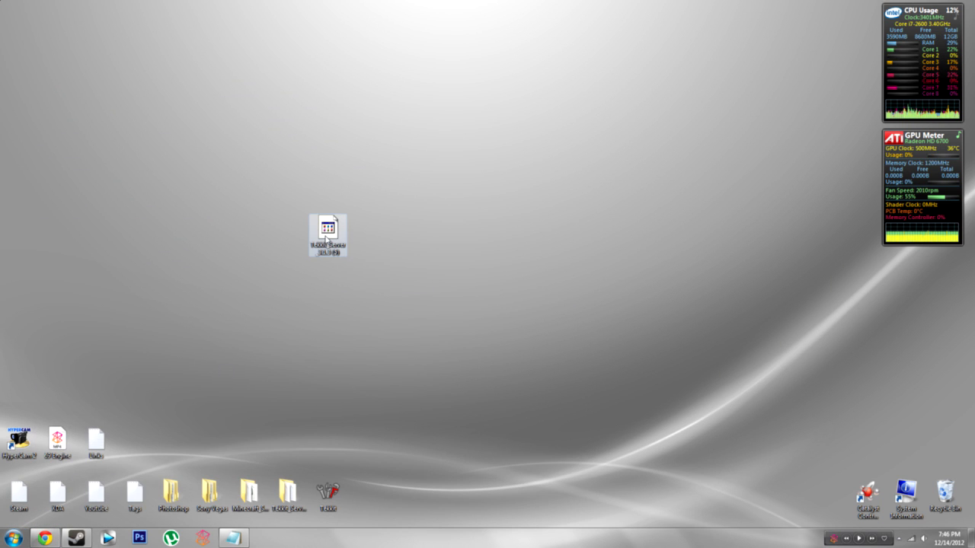
Step: Extract the server zip to Tekkit_Server_3.1.3 (5)\, place that folder on the desktop and open it
{"action": "right_click", "coordinate": [326, 238]}
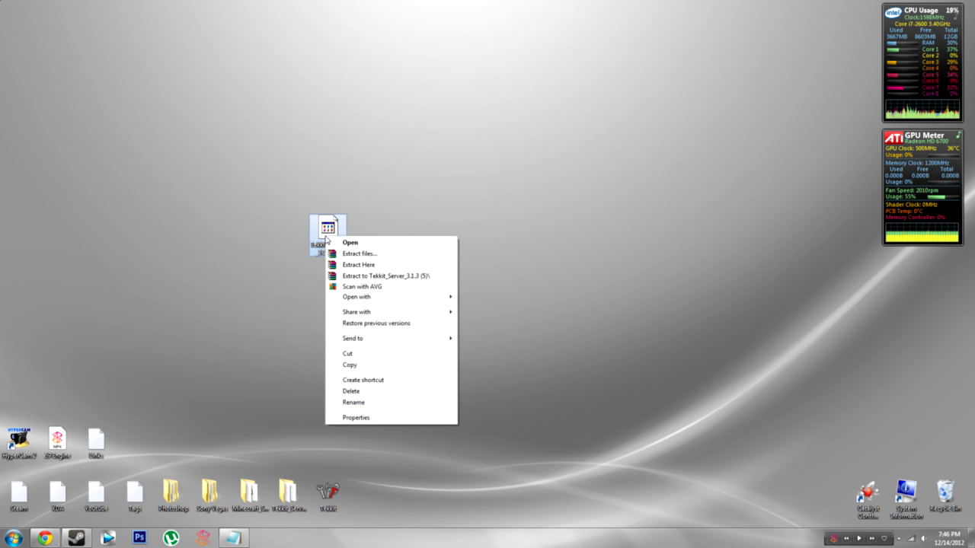
{"action": "left_click", "coordinate": [394, 278]}
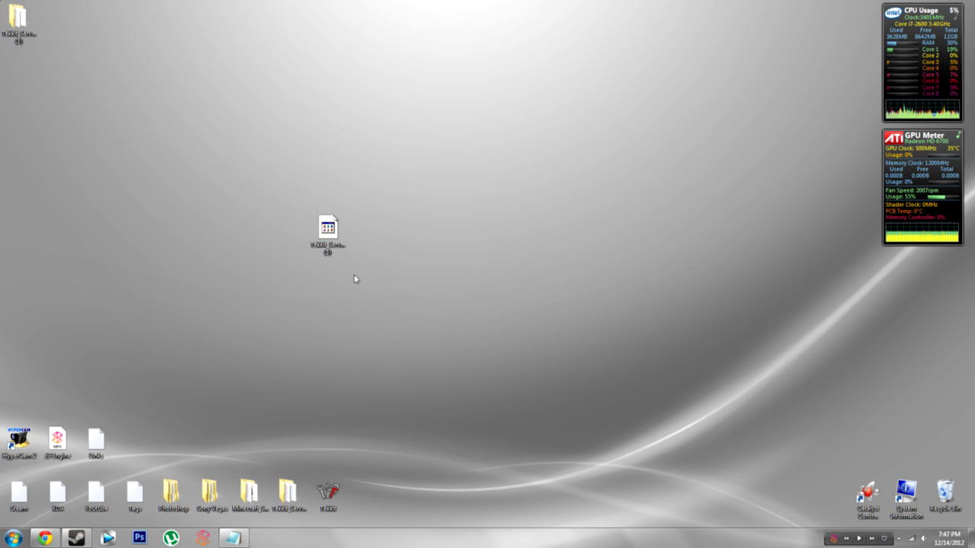
{"action": "left_click_drag", "start_coordinate": [23, 30], "coordinate": [290, 258]}
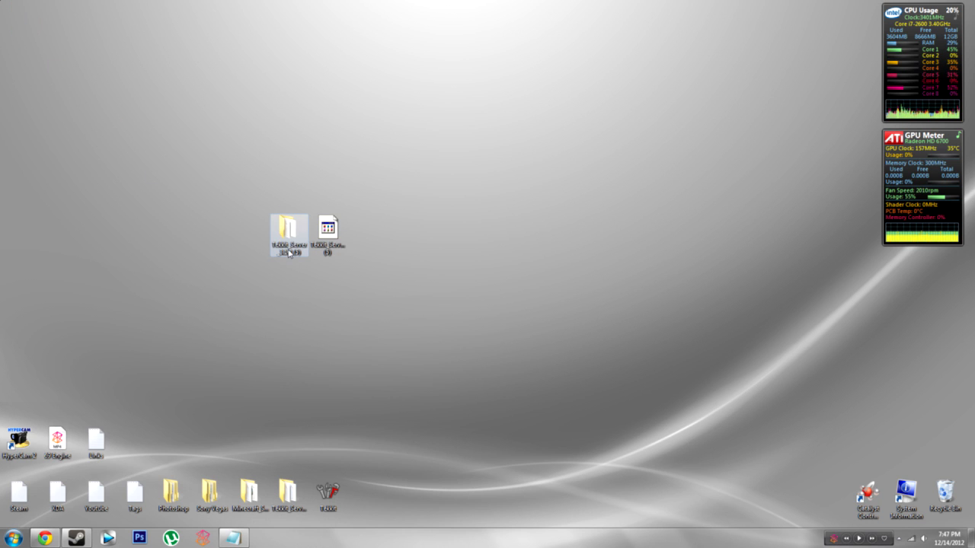
{"action": "double_click", "coordinate": [288, 254]}
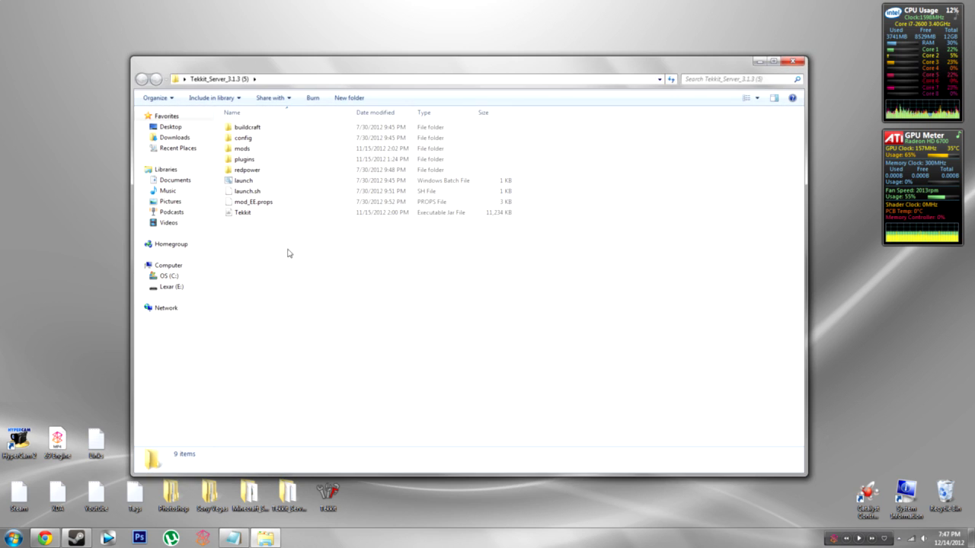
{"action": "left_click_drag", "start_coordinate": [280, 258], "coordinate": [273, 237]}
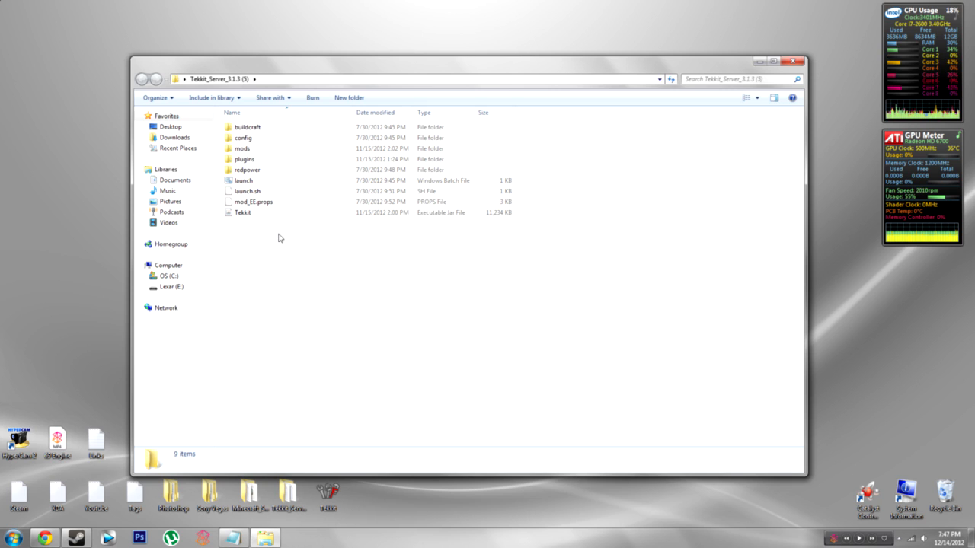
Step: Run launch.bat to generate the world files, stop the server, and close the console
{"action": "double_click", "coordinate": [257, 181]}
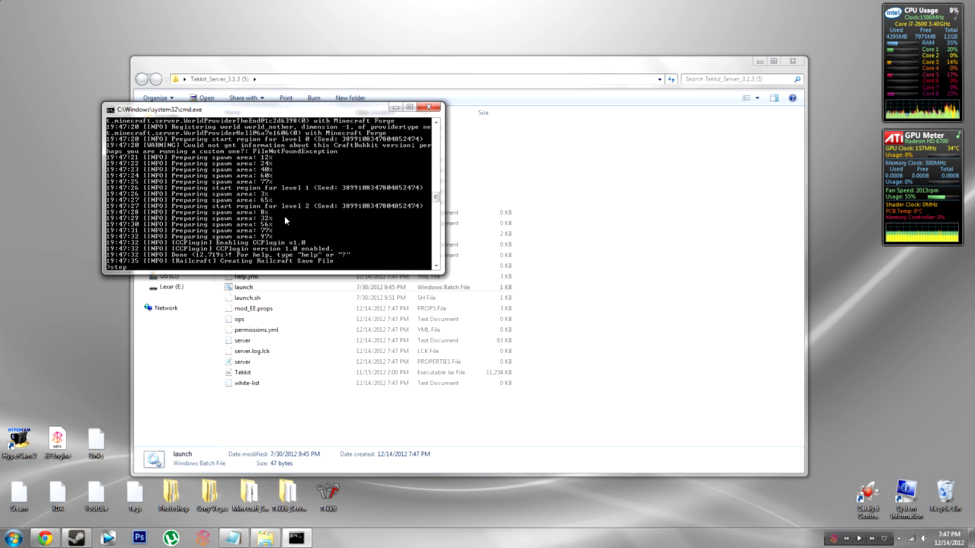
{"action": "key", "text": "Return"}
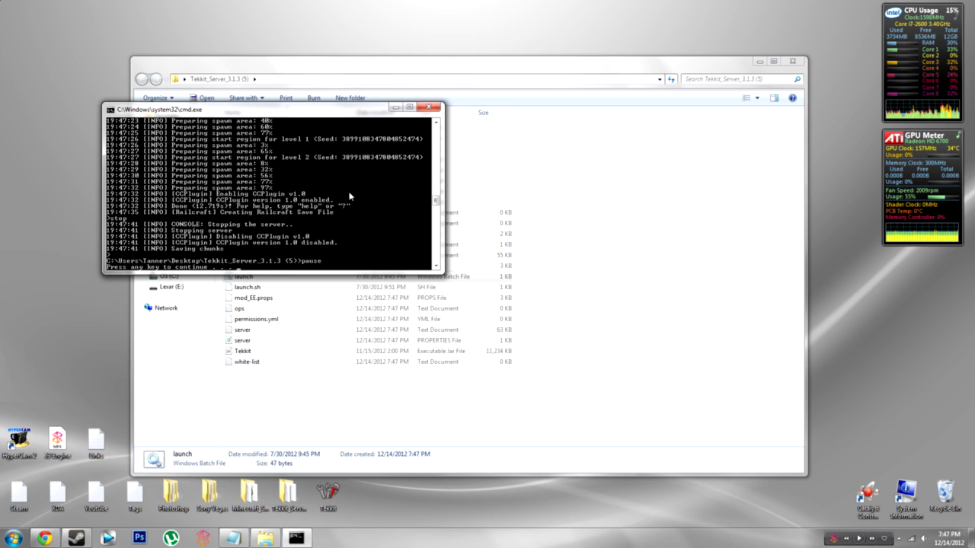
{"action": "key", "text": "Return"}
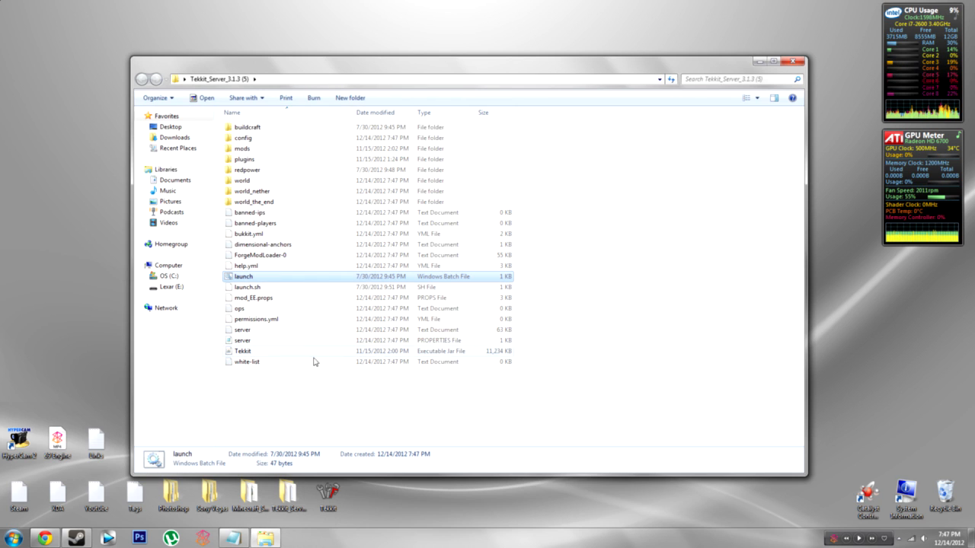
Step: Clear the selection and go into the plugins folder holding only the CCPlugin jar
{"action": "left_click", "coordinate": [294, 393]}
{"action": "mouse_move", "coordinate": [286, 399]}
{"action": "left_mouse_down"}
{"action": "mouse_move", "coordinate": [280, 120]}
{"action": "mouse_move", "coordinate": [278, 388]}
{"action": "left_mouse_up"}
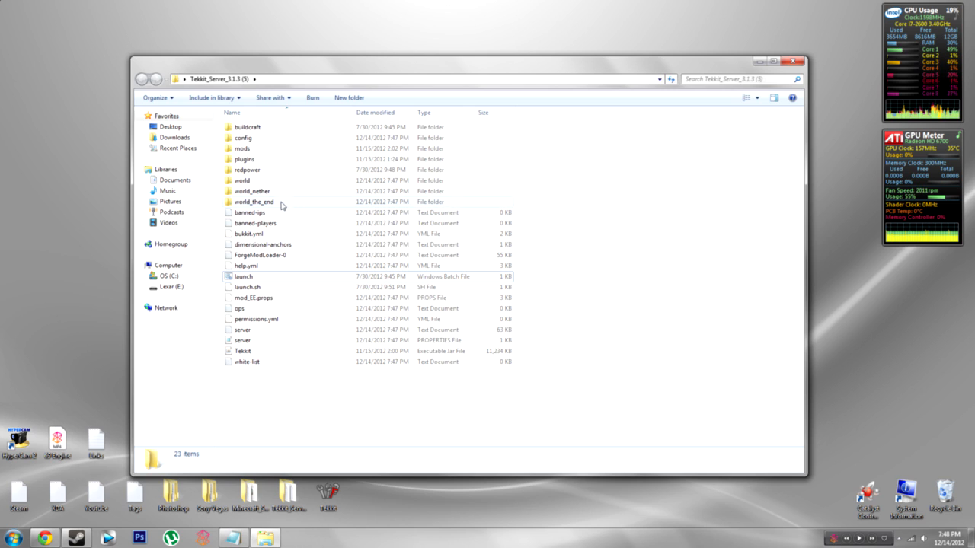
{"action": "double_click", "coordinate": [277, 161]}
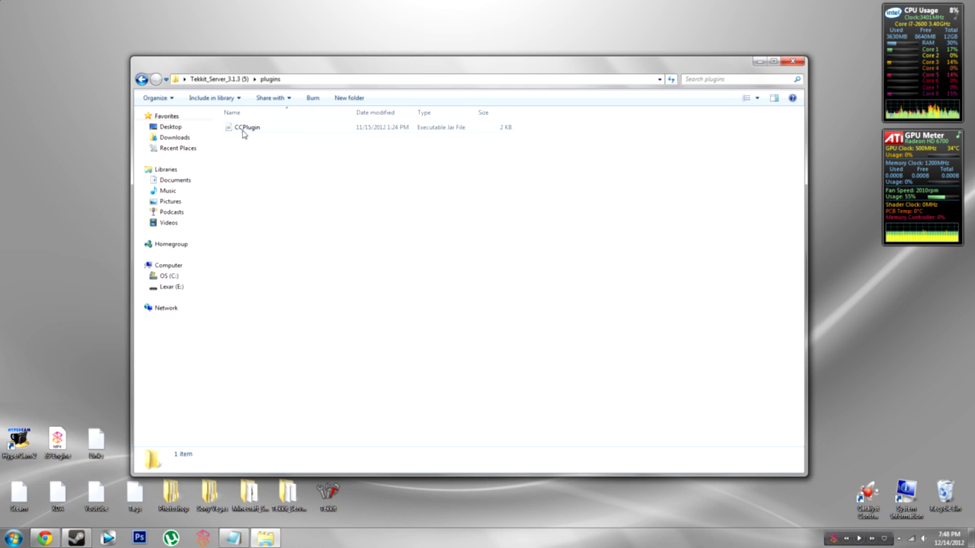
{"action": "left_click_drag", "start_coordinate": [255, 136], "coordinate": [234, 154]}
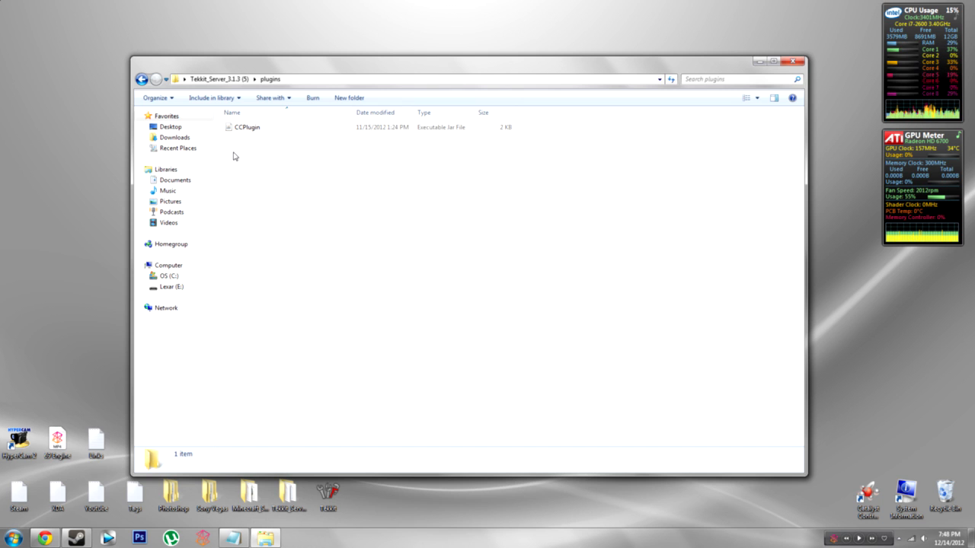
{"action": "left_click", "coordinate": [45, 539]}
{"action": "left_click", "coordinate": [308, 8]}
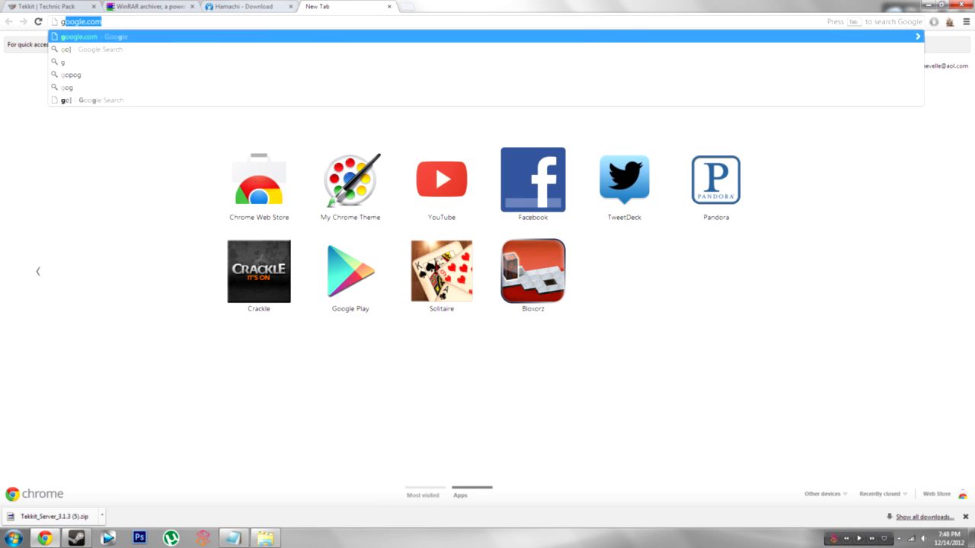
{"action": "type", "text": "google.com"}
{"action": "key", "text": "Return"}
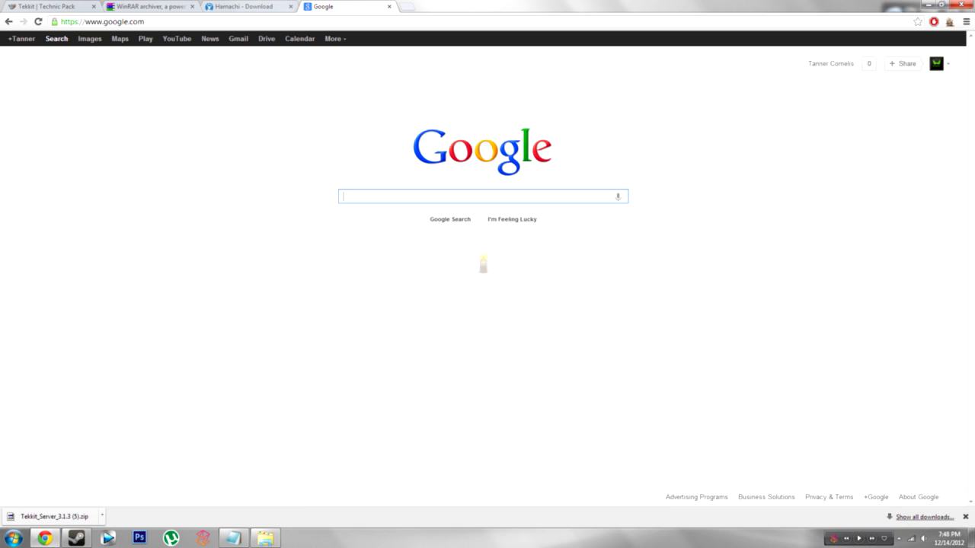
{"action": "type", "text": "bukkit"}
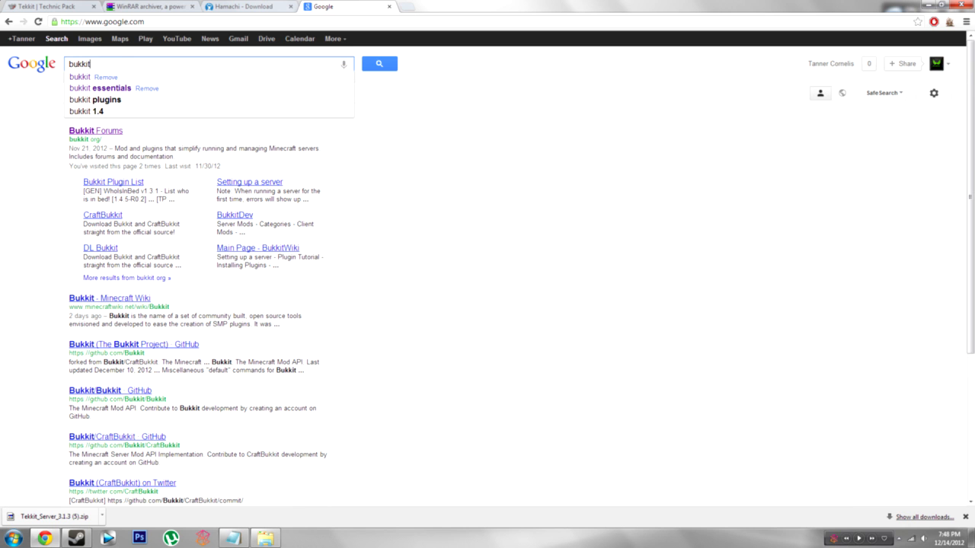
{"action": "type", "text": " plugins"}
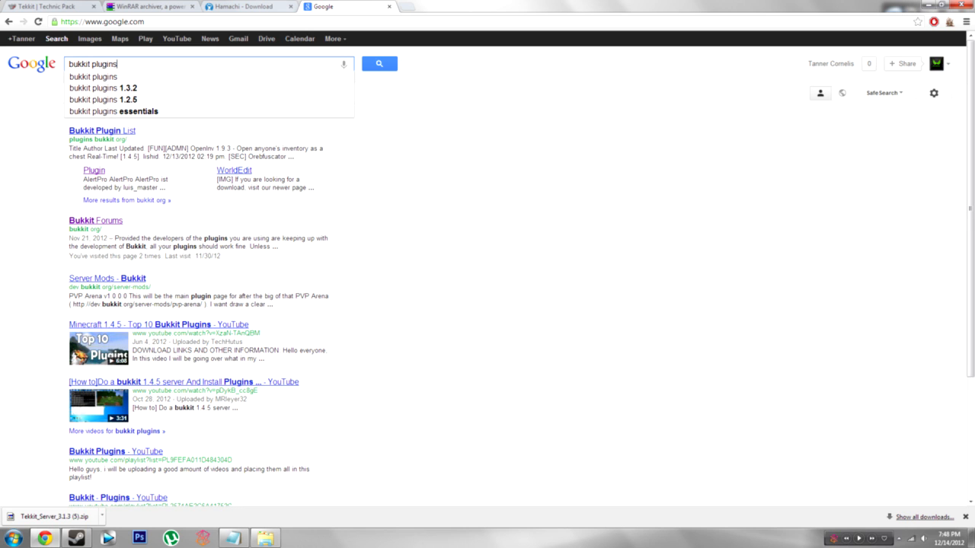
{"action": "left_click", "coordinate": [128, 132]}
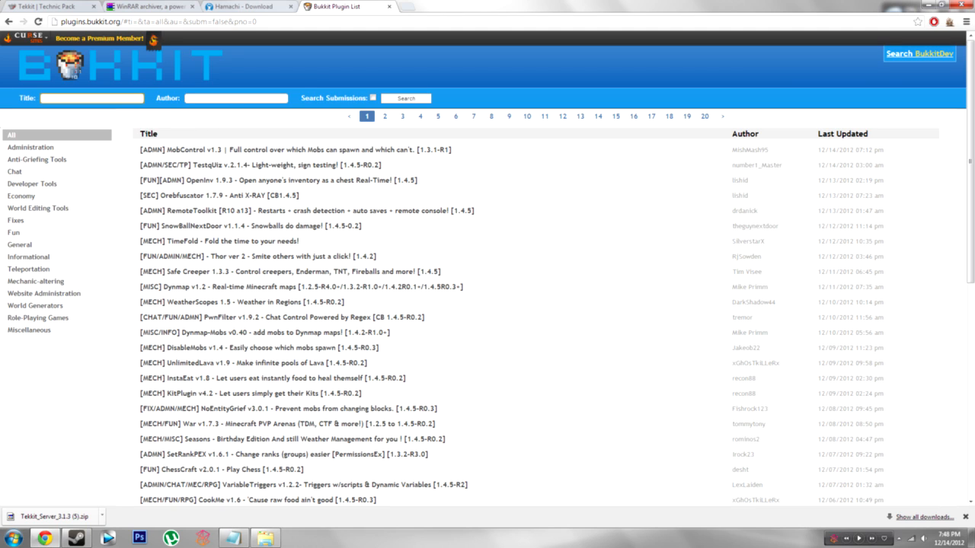
{"action": "left_click", "coordinate": [389, 7]}
{"action": "left_click", "coordinate": [48, 538]}
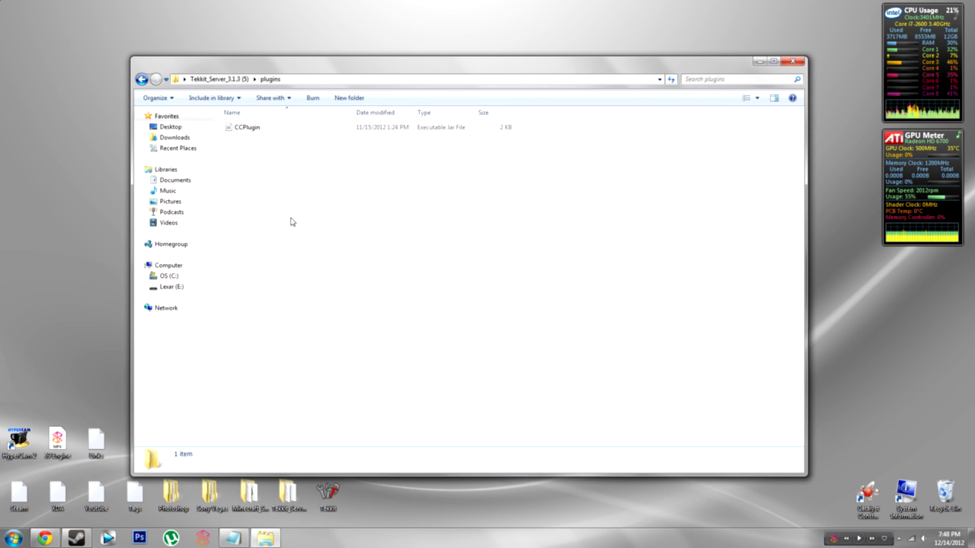
Step: Return from plugins to the Tekkit_Server_3.1.3 (5) folder, then switch back to Chrome
{"action": "left_click_drag", "start_coordinate": [253, 274], "coordinate": [434, 138]}
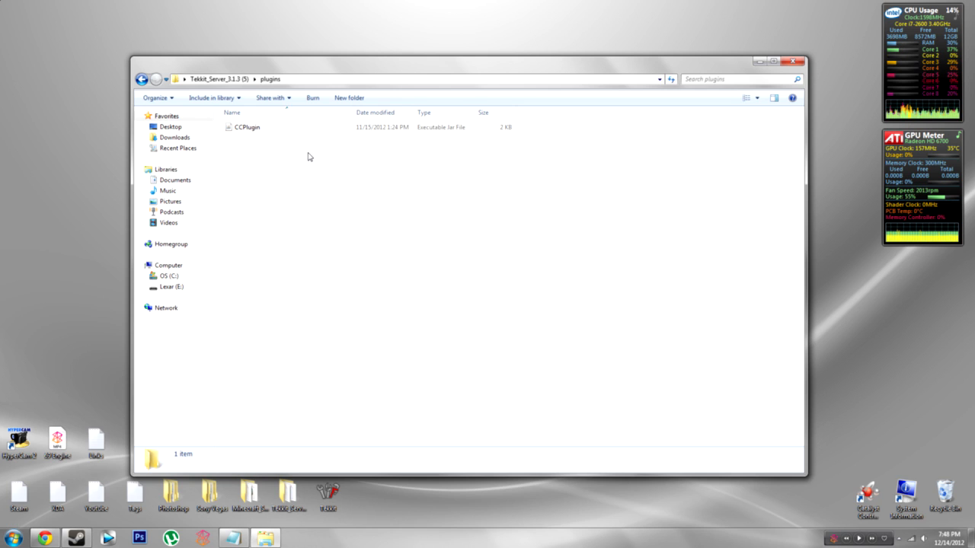
{"action": "key", "text": "BackSpace"}
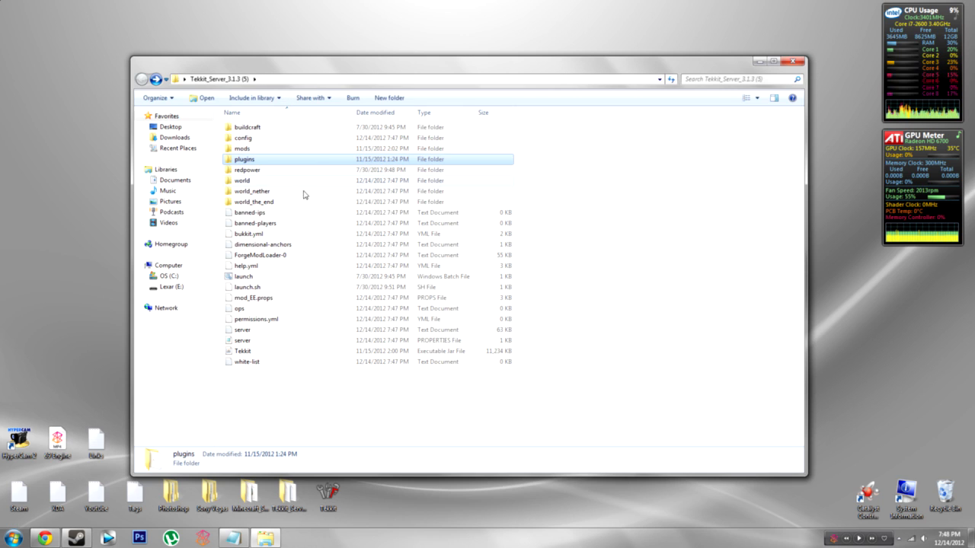
{"action": "left_click", "coordinate": [281, 381]}
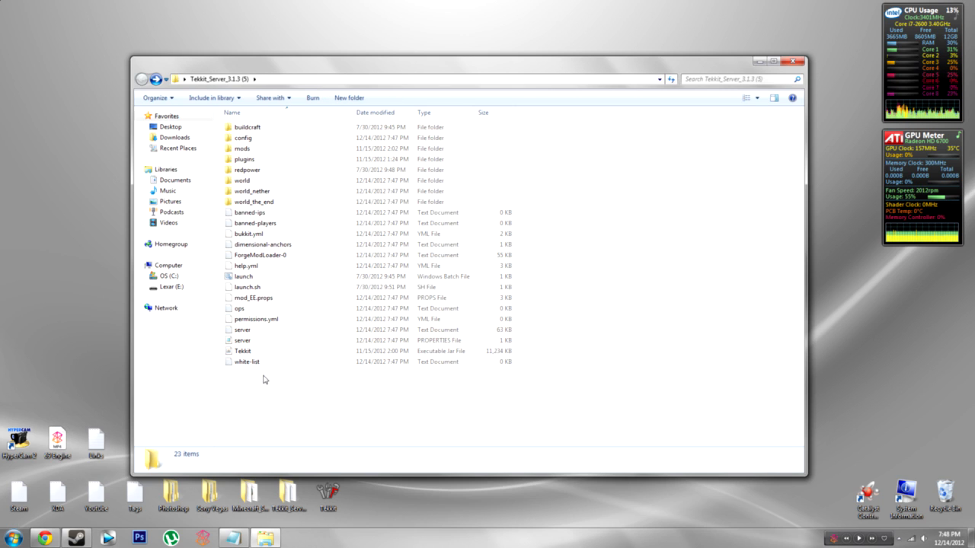
{"action": "left_click", "coordinate": [45, 539]}
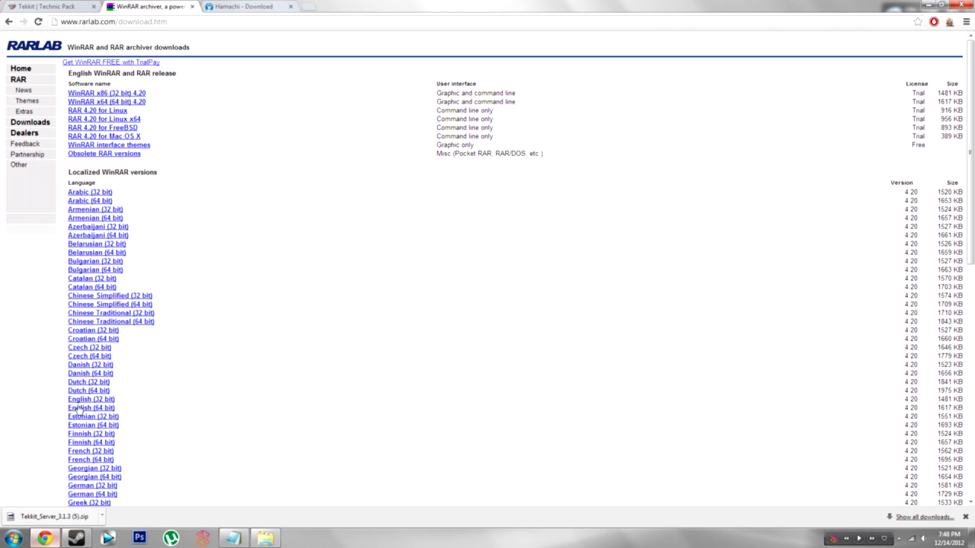
Step: Download the Hamachi installer (SoftonicDownloader.exe) from Softonic and run it
{"action": "left_click", "coordinate": [254, 9]}
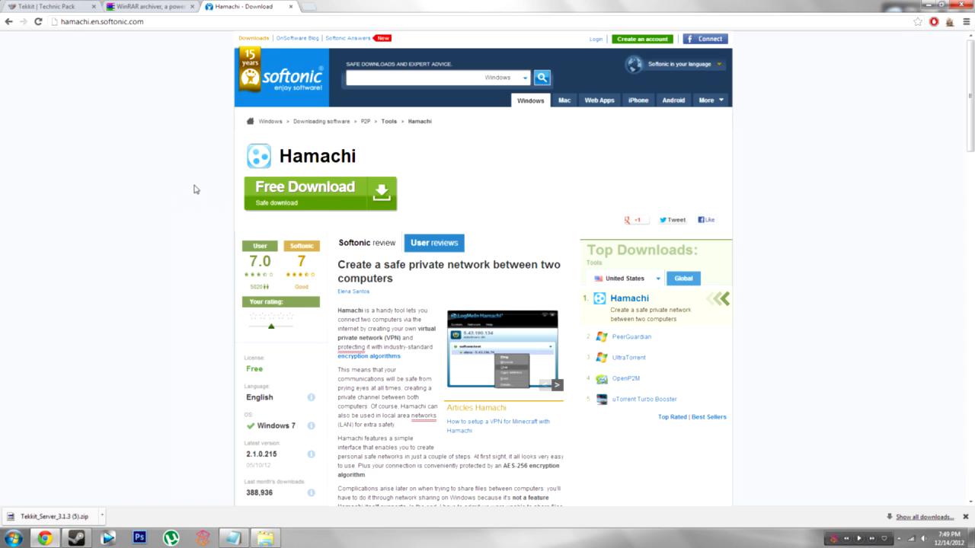
{"action": "left_click", "coordinate": [326, 196]}
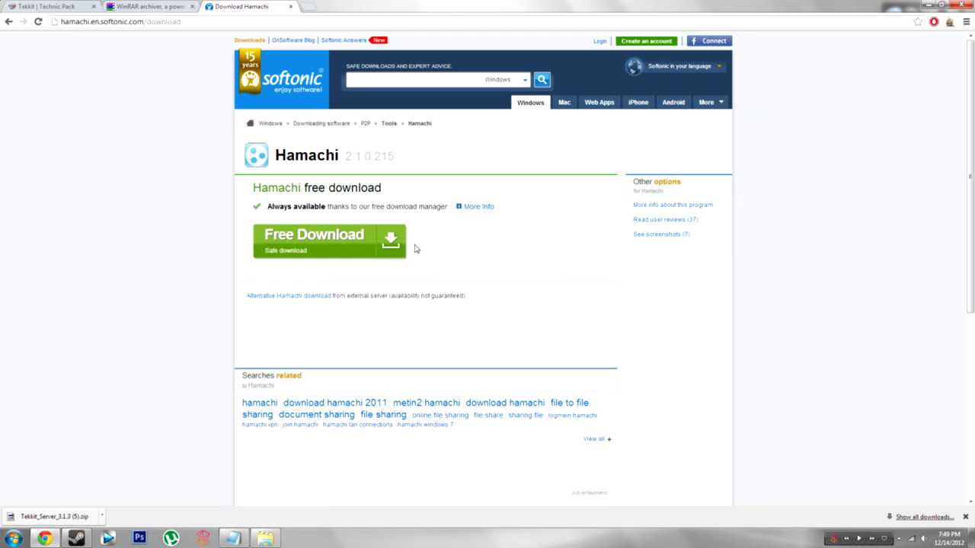
{"action": "left_click", "coordinate": [364, 244]}
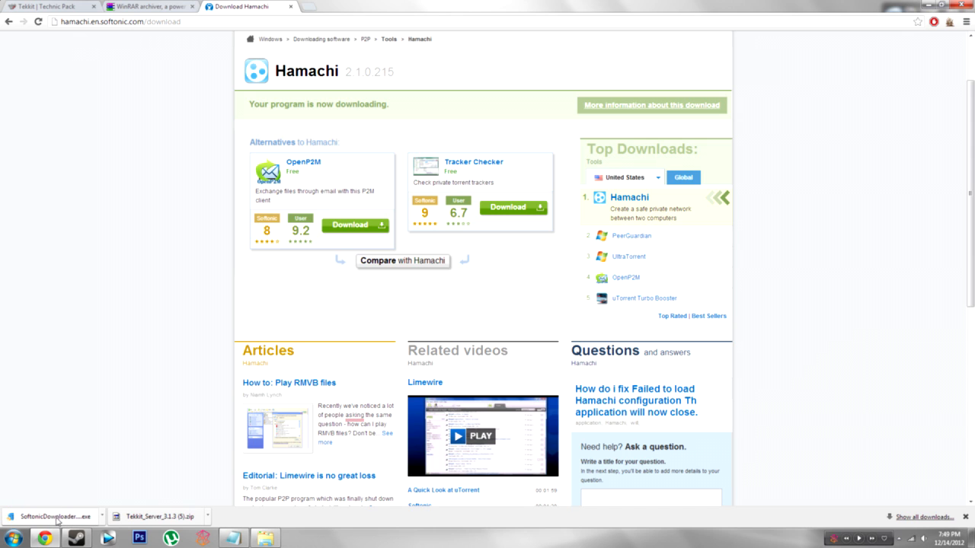
{"action": "left_click", "coordinate": [54, 518]}
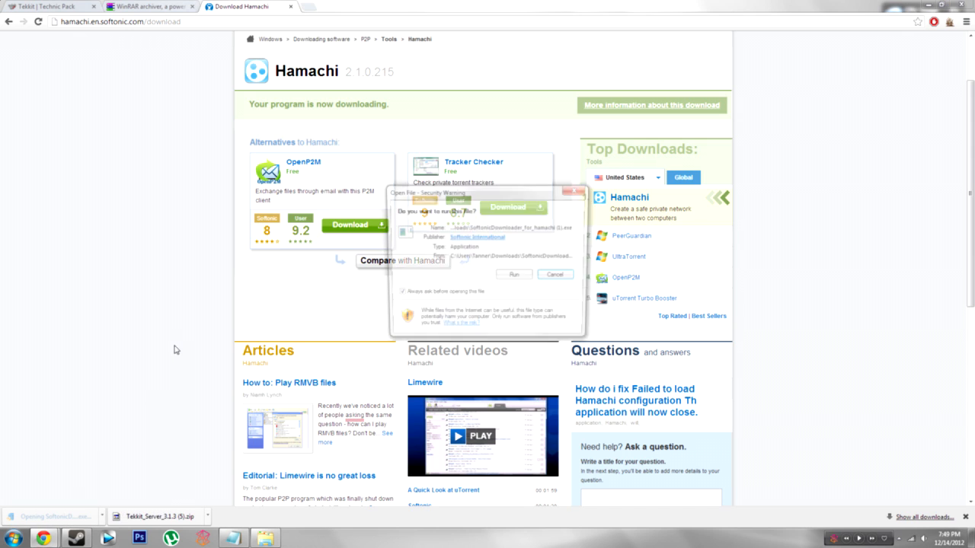
Step: Run the Softonic downloader, accept its licence and skip the Sendori and Incredibar offers
{"action": "left_click", "coordinate": [514, 277]}
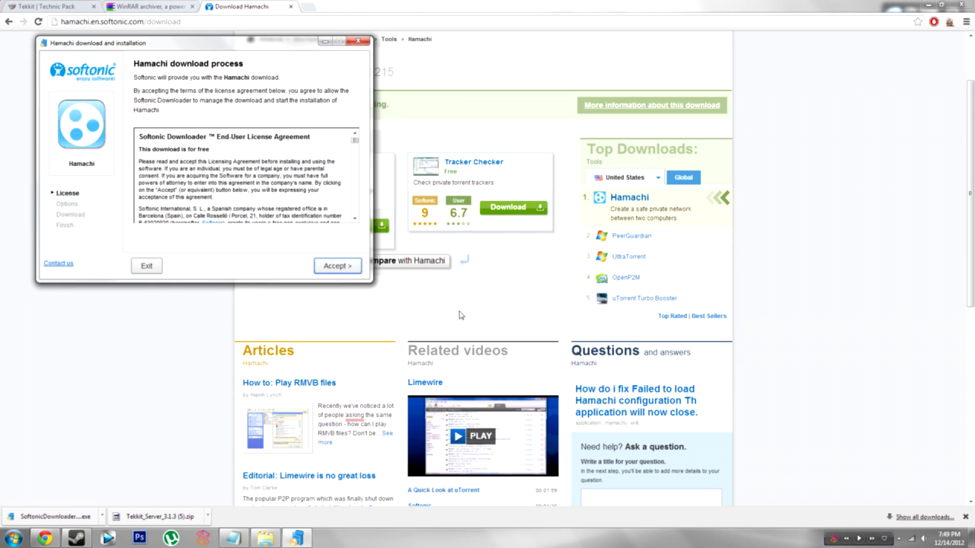
{"action": "left_click_drag", "start_coordinate": [355, 140], "coordinate": [355, 216]}
{"action": "left_click", "coordinate": [337, 268]}
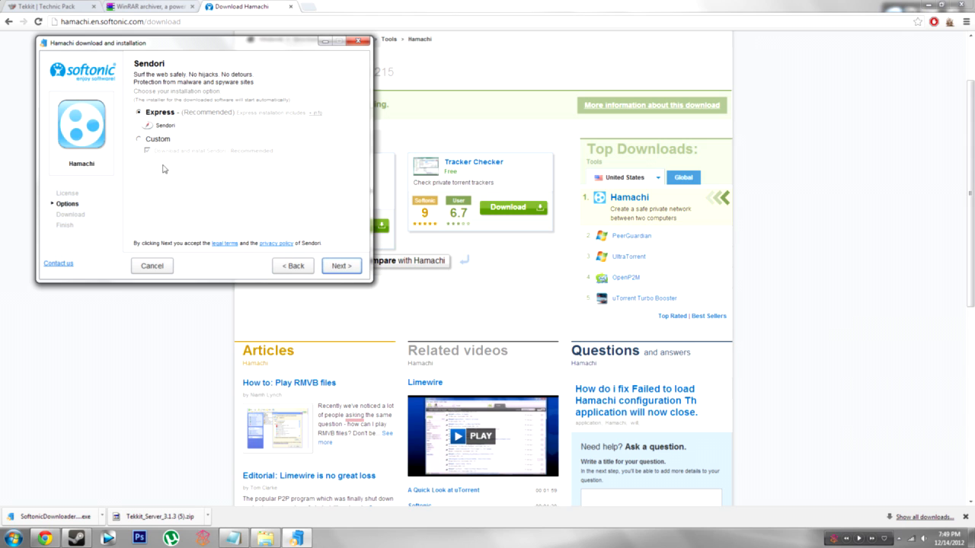
{"action": "left_click", "coordinate": [341, 268]}
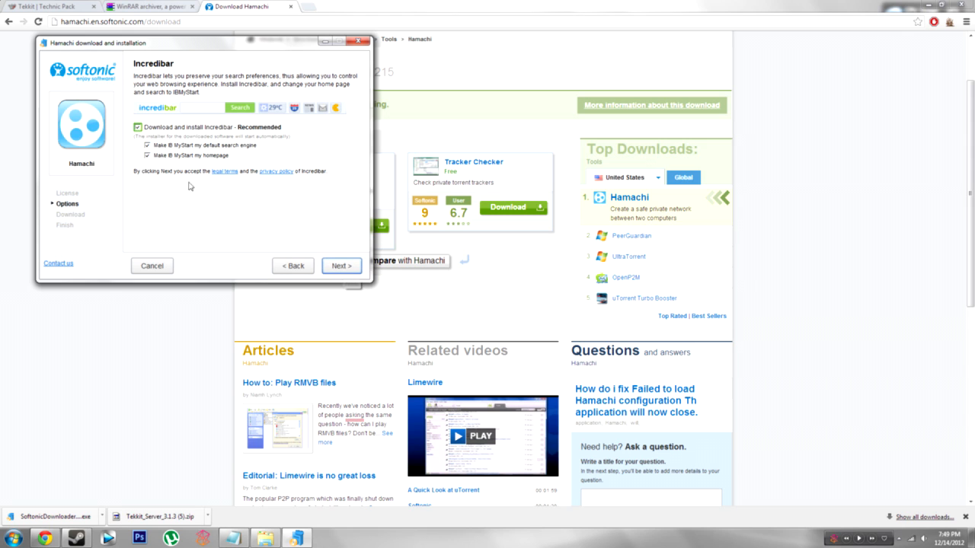
{"action": "left_click", "coordinate": [138, 128]}
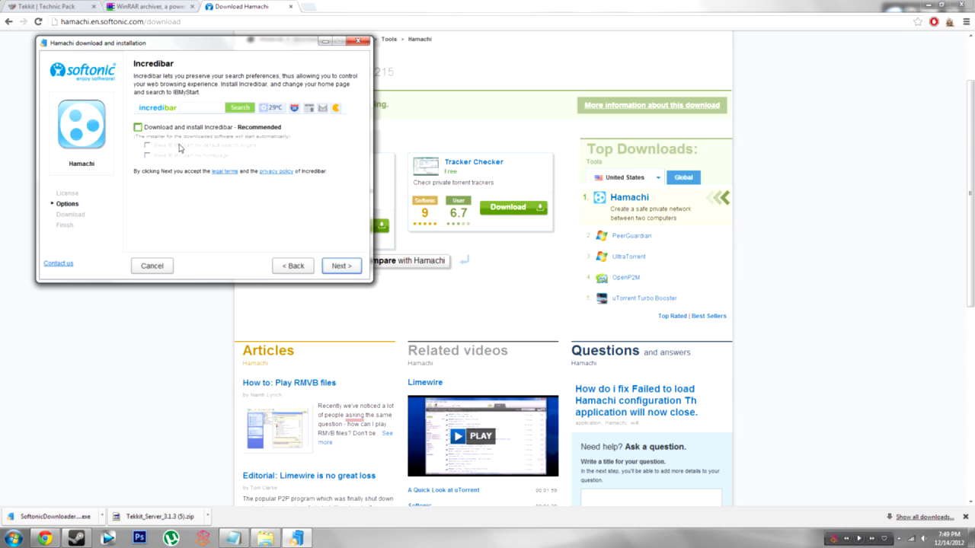
{"action": "left_click", "coordinate": [342, 268]}
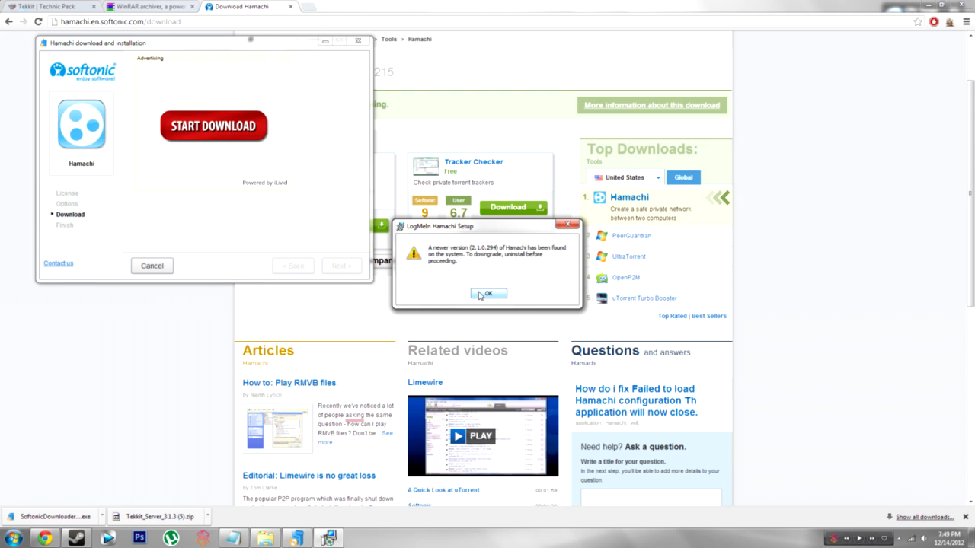
Step: Dismiss the newer-version warning, exit the finished downloader and show the desktop
{"action": "left_click", "coordinate": [482, 294]}
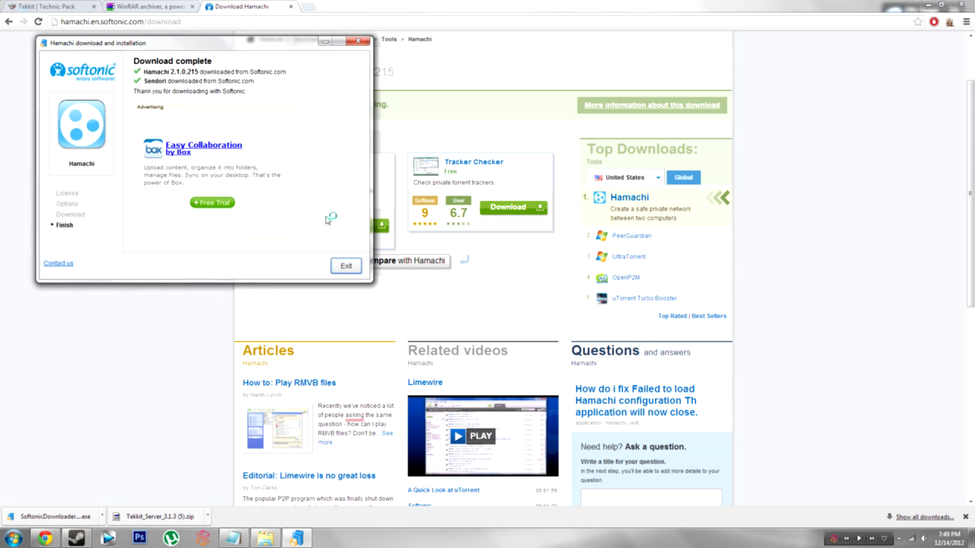
{"action": "left_click", "coordinate": [346, 266]}
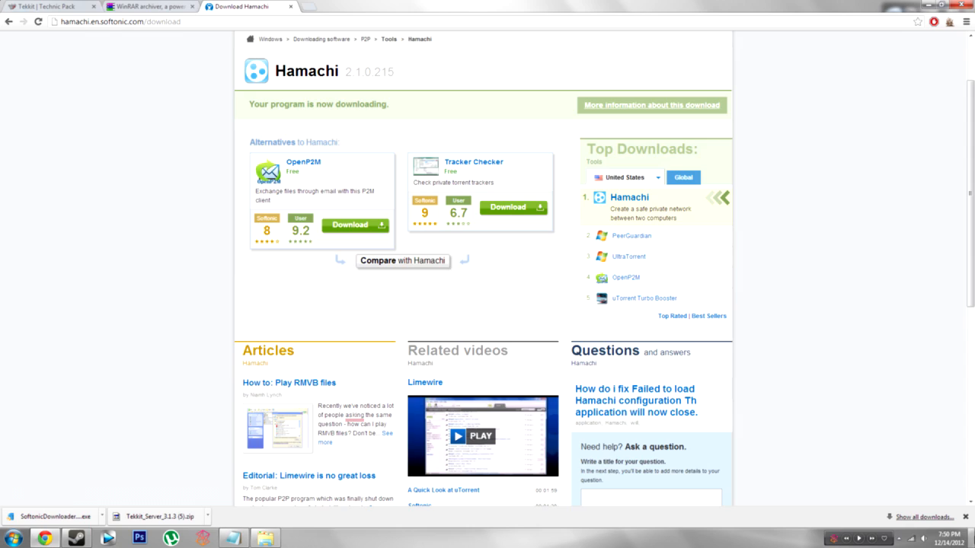
{"action": "left_click", "coordinate": [971, 539]}
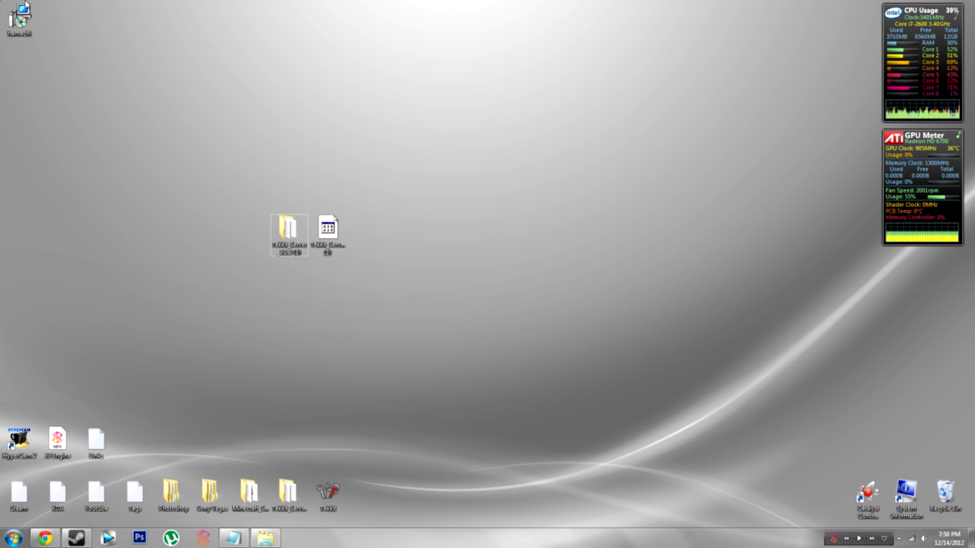
Step: Open LogMeIn Hamachi from the notification area and place its window at the bottom left
{"action": "left_click_drag", "start_coordinate": [30, 23], "coordinate": [944, 492]}
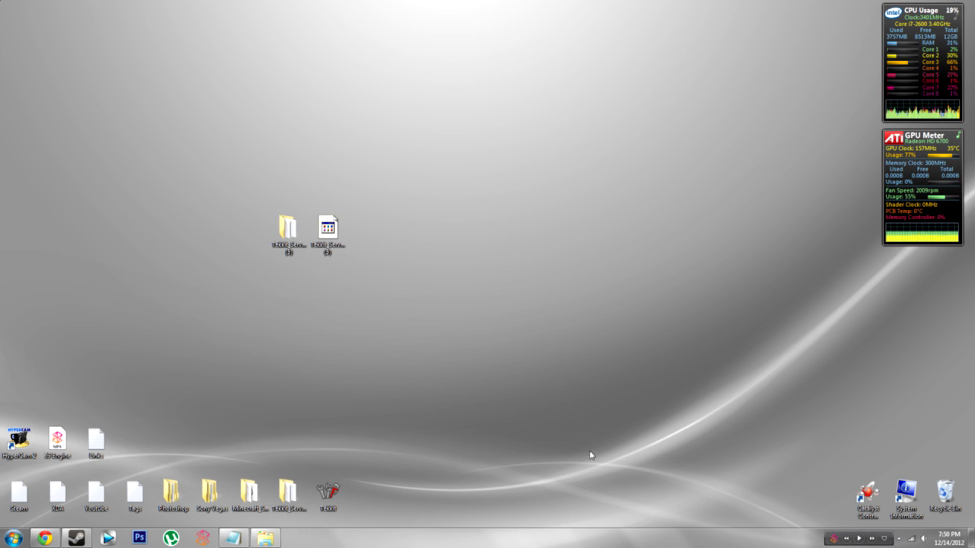
{"action": "left_click", "coordinate": [900, 538]}
{"action": "left_click", "coordinate": [882, 486]}
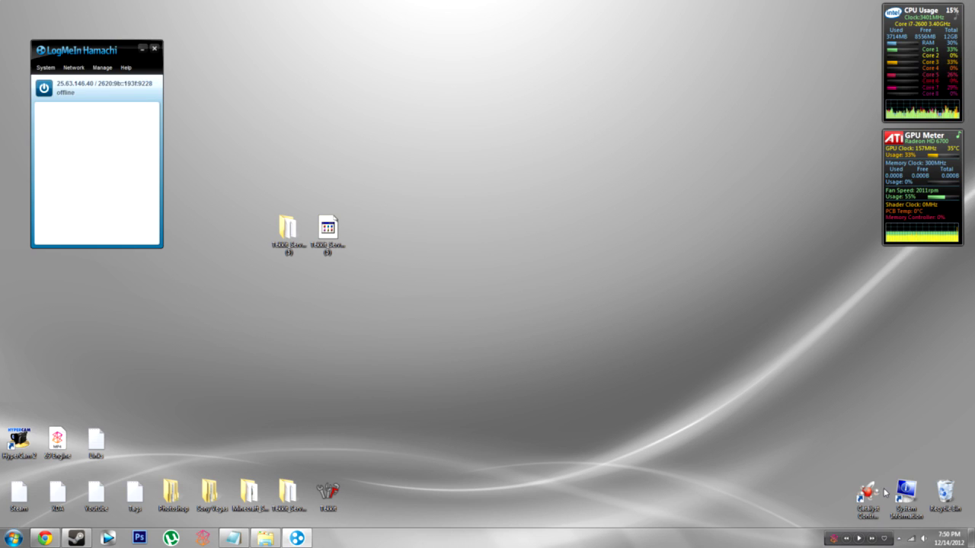
{"action": "left_click_drag", "start_coordinate": [105, 50], "coordinate": [74, 329]}
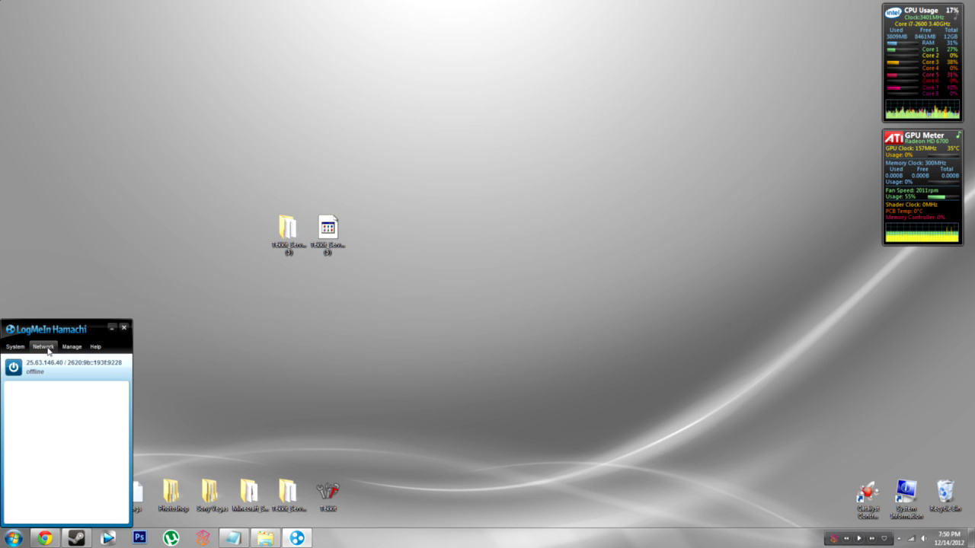
Step: Turn Hamachi off and back on to connect, and collapse the server network's member list
{"action": "left_click", "coordinate": [48, 350]}
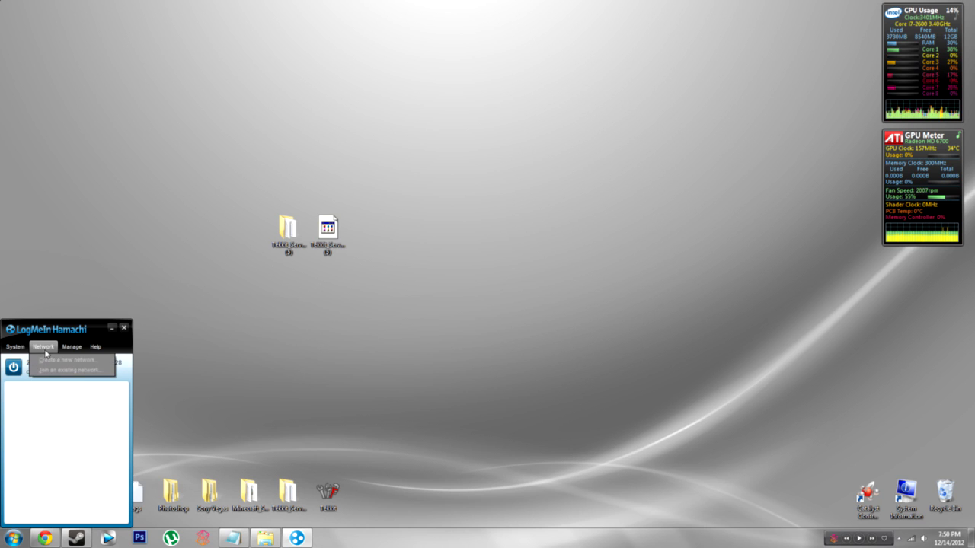
{"action": "left_click", "coordinate": [43, 348]}
{"action": "left_click", "coordinate": [15, 368]}
{"action": "left_click", "coordinate": [20, 368]}
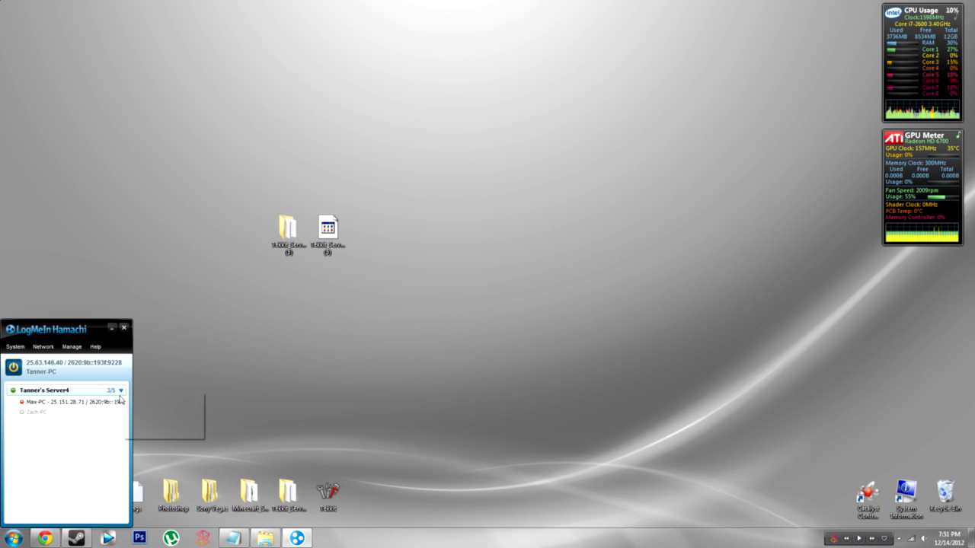
{"action": "left_click", "coordinate": [120, 392]}
{"action": "left_click", "coordinate": [48, 348]}
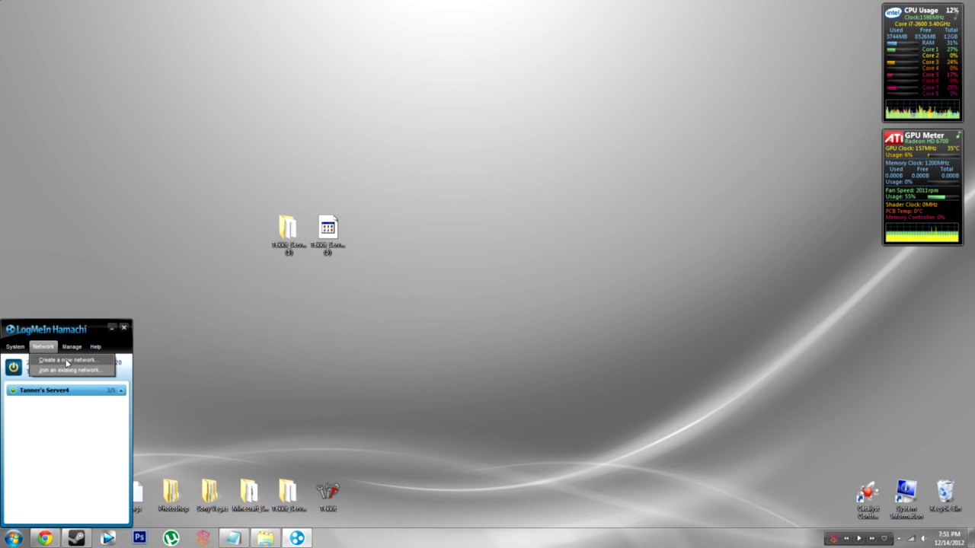
{"action": "left_click", "coordinate": [67, 359]}
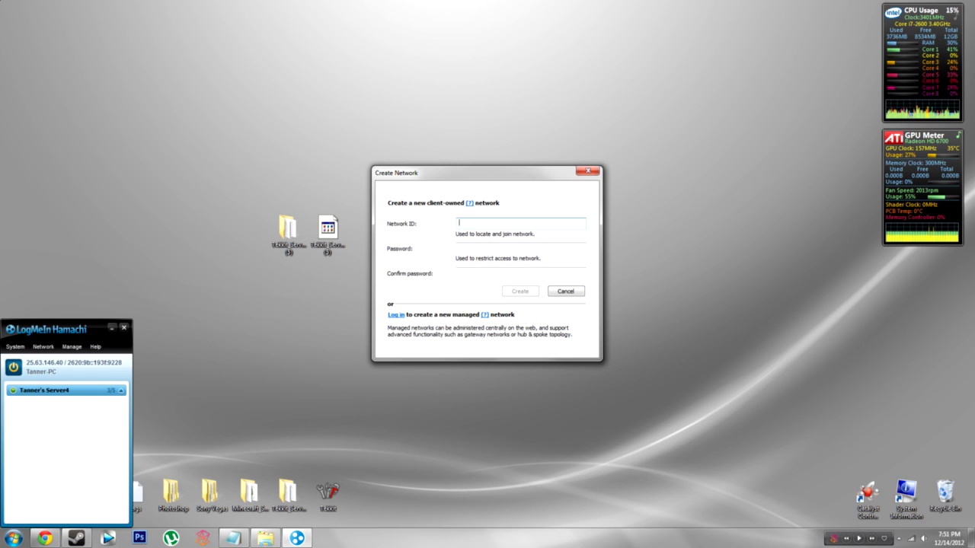
{"action": "left_click", "coordinate": [461, 248]}
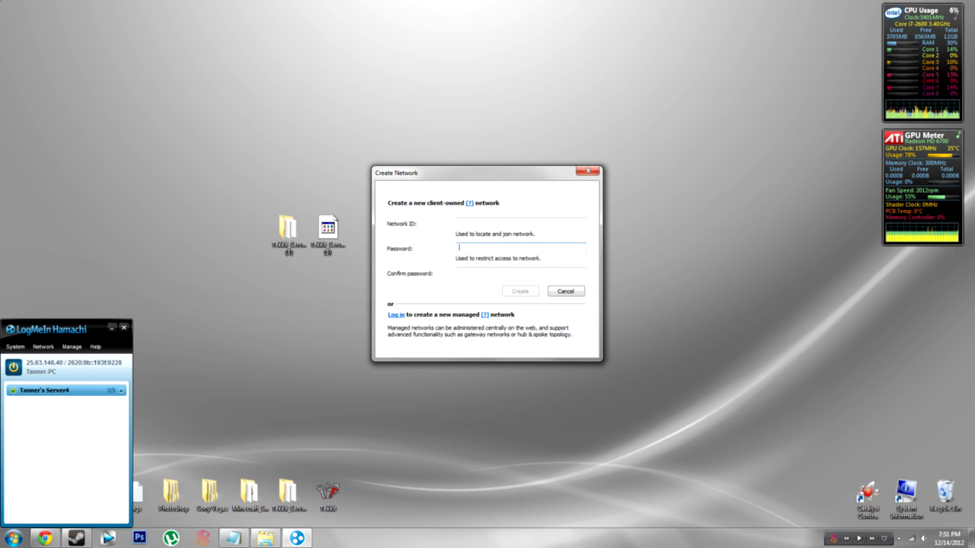
{"action": "left_click", "coordinate": [479, 272]}
{"action": "left_click", "coordinate": [484, 223]}
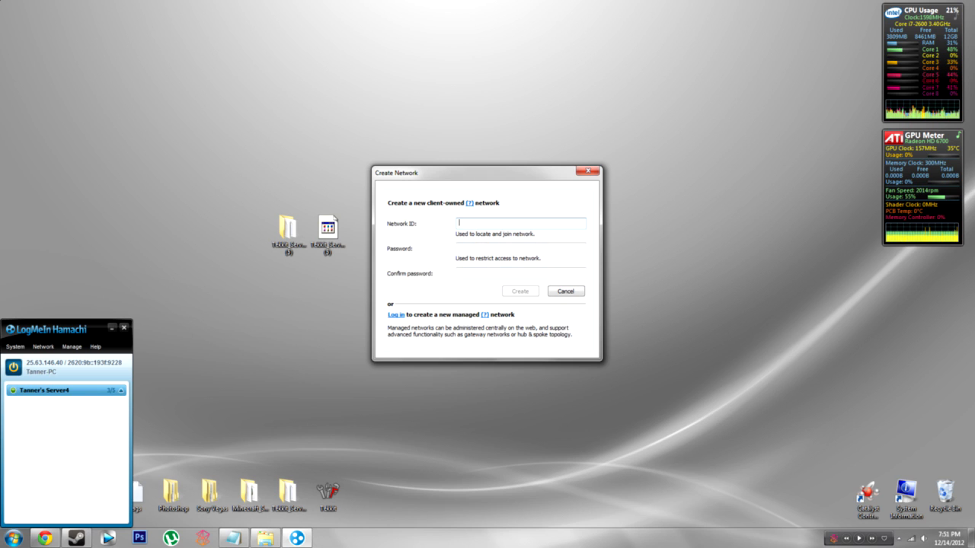
{"action": "type", "text": "tekkit"}
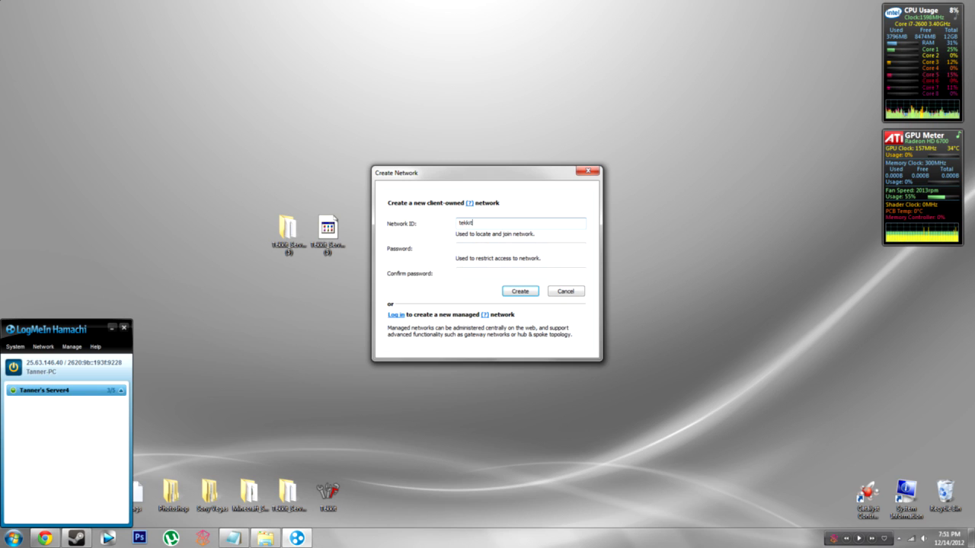
{"action": "left_click", "coordinate": [522, 246]}
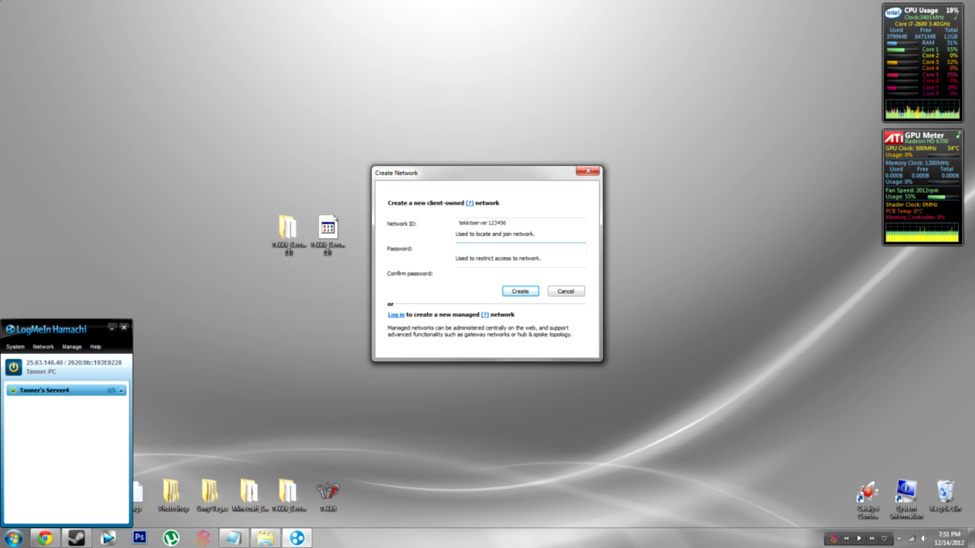
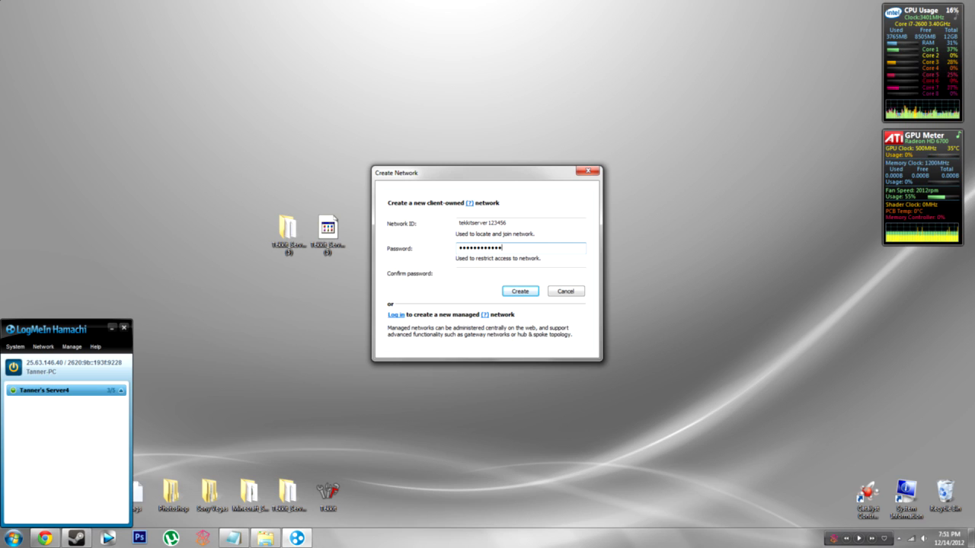
{"action": "key", "text": "Tab"}
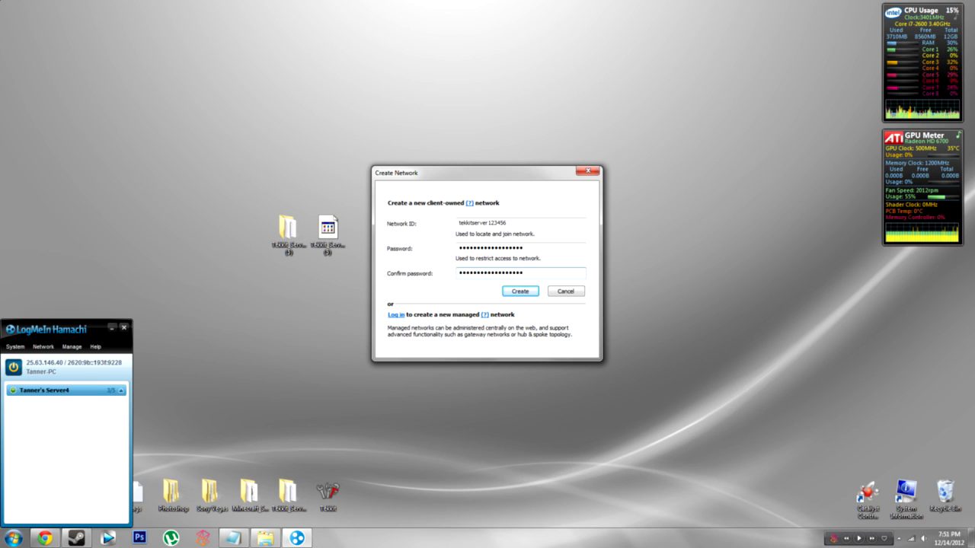
{"action": "left_click", "coordinate": [522, 297]}
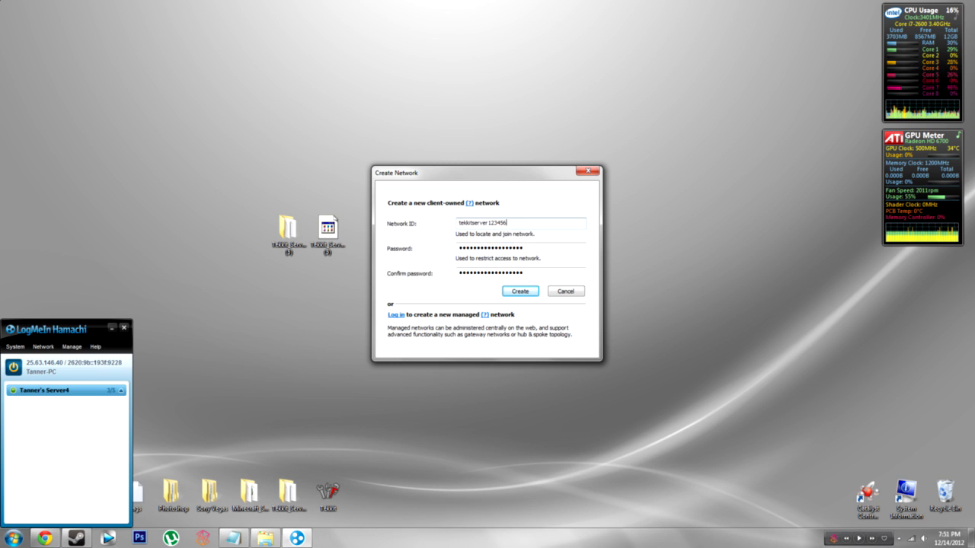
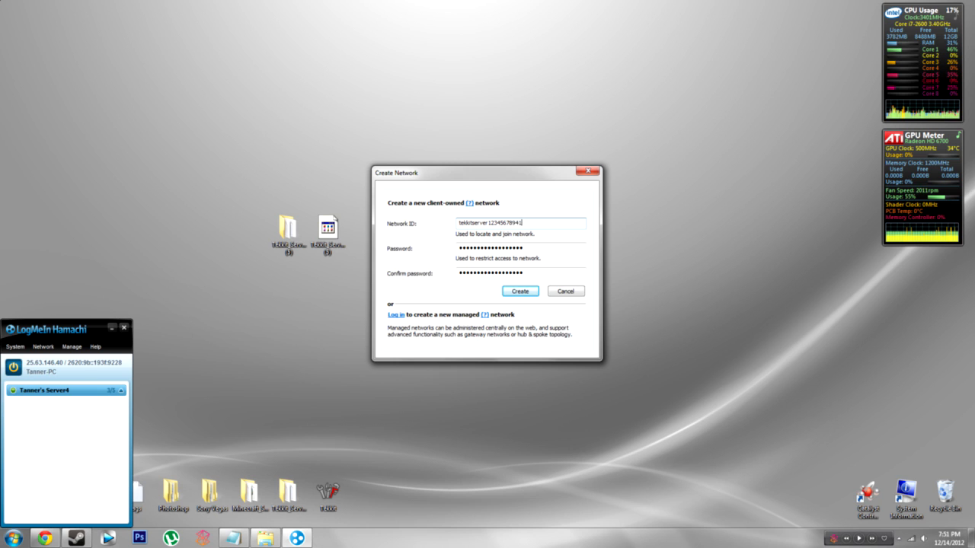
{"action": "left_click", "coordinate": [521, 291]}
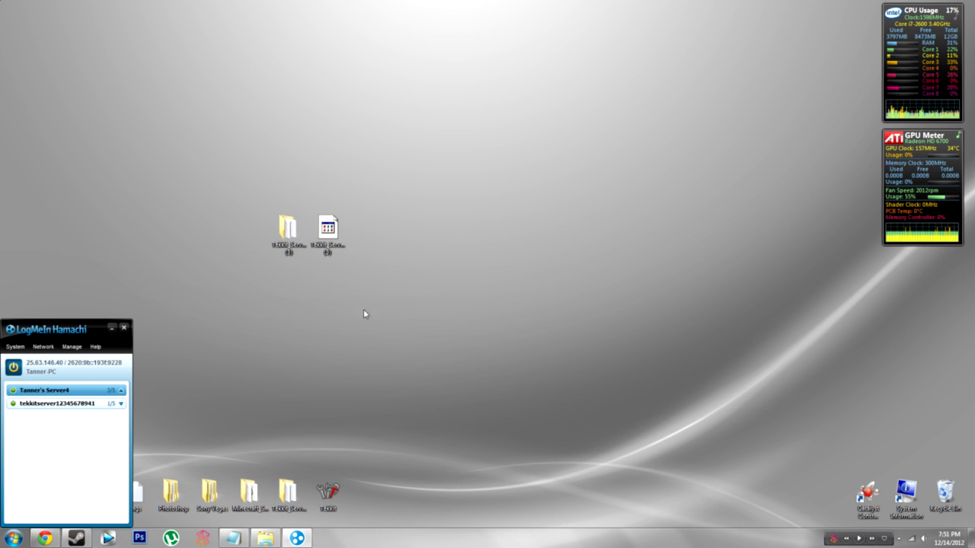
{"action": "double_click", "coordinate": [121, 406]}
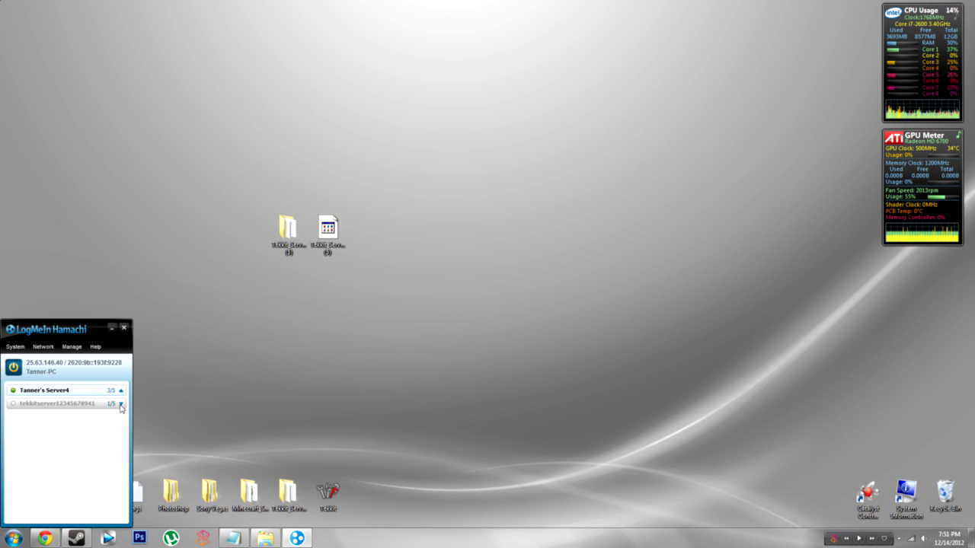
{"action": "double_click", "coordinate": [74, 409]}
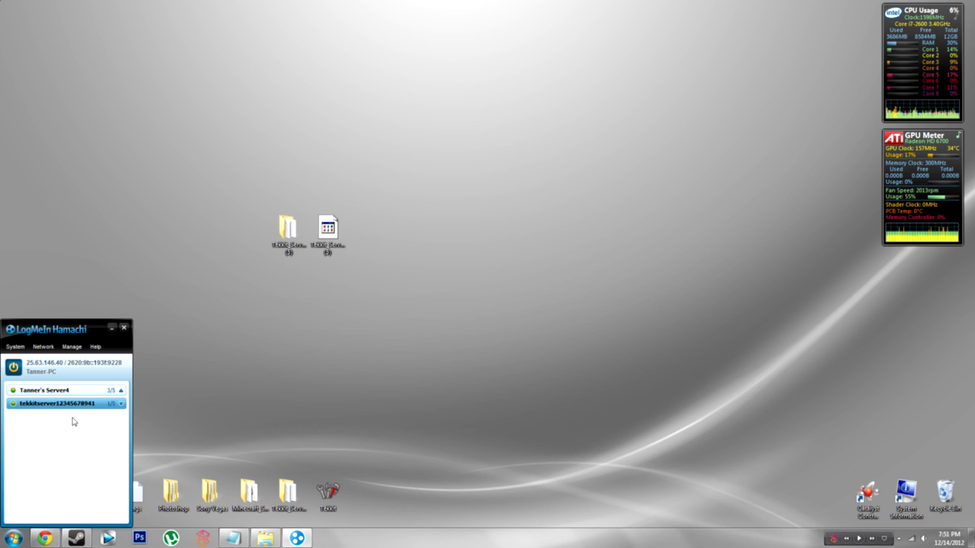
{"action": "left_click", "coordinate": [48, 348]}
{"action": "left_click", "coordinate": [63, 372]}
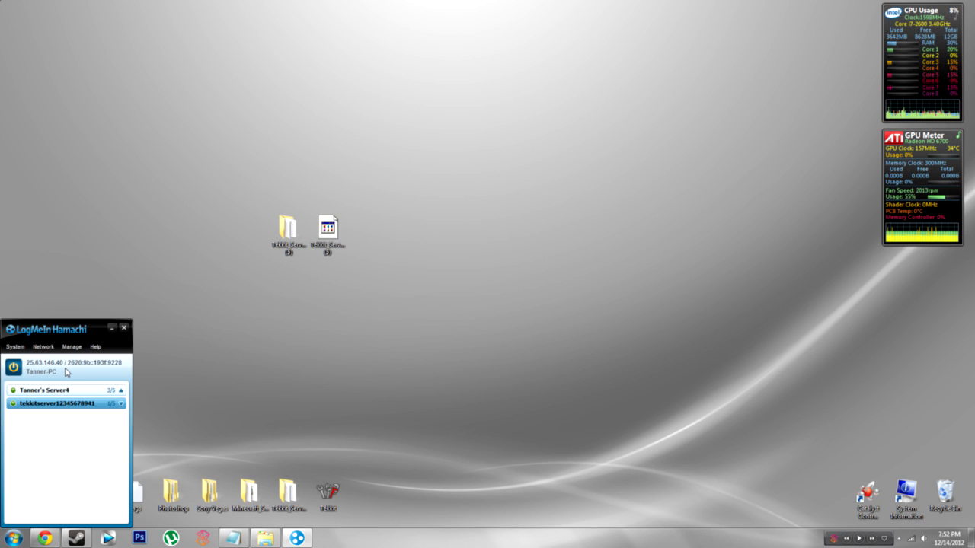
{"action": "mouse_move", "coordinate": [68, 406]}
{"action": "left_click", "coordinate": [44, 347]}
{"action": "left_click", "coordinate": [57, 372]}
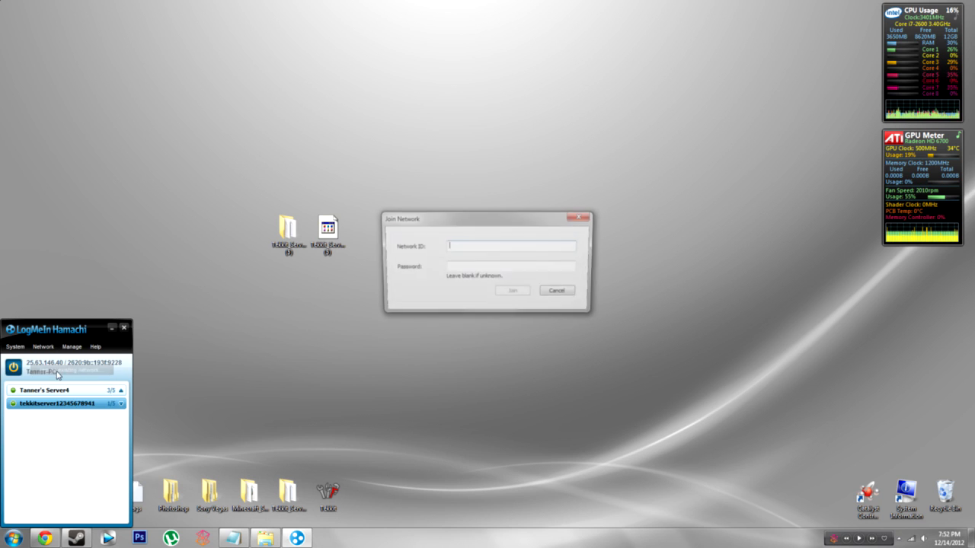
{"action": "left_click", "coordinate": [550, 294]}
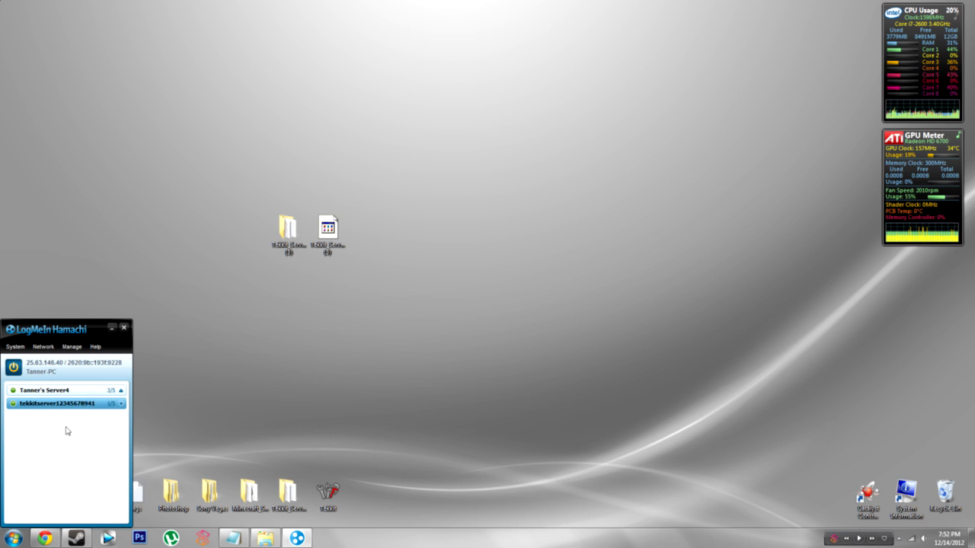
{"action": "right_click", "coordinate": [54, 539]}
{"action": "left_click", "coordinate": [181, 432]}
{"action": "double_click", "coordinate": [288, 232]}
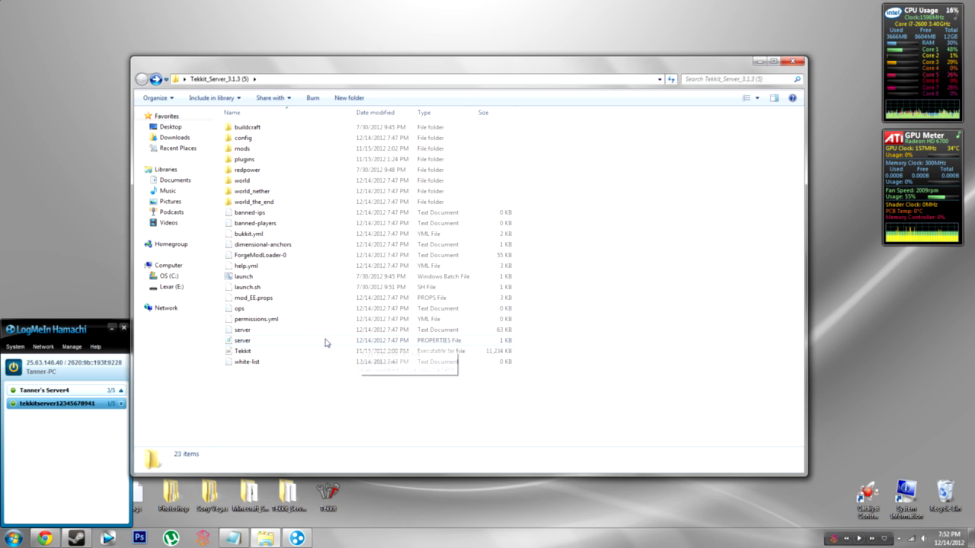
{"action": "right_click", "coordinate": [244, 342]}
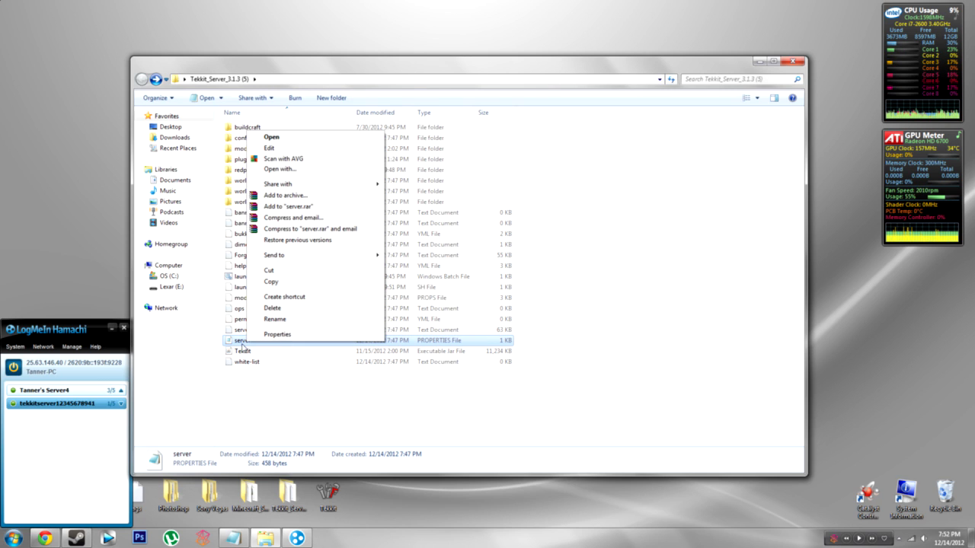
{"action": "left_click", "coordinate": [296, 169]}
{"action": "double_click", "coordinate": [381, 207]}
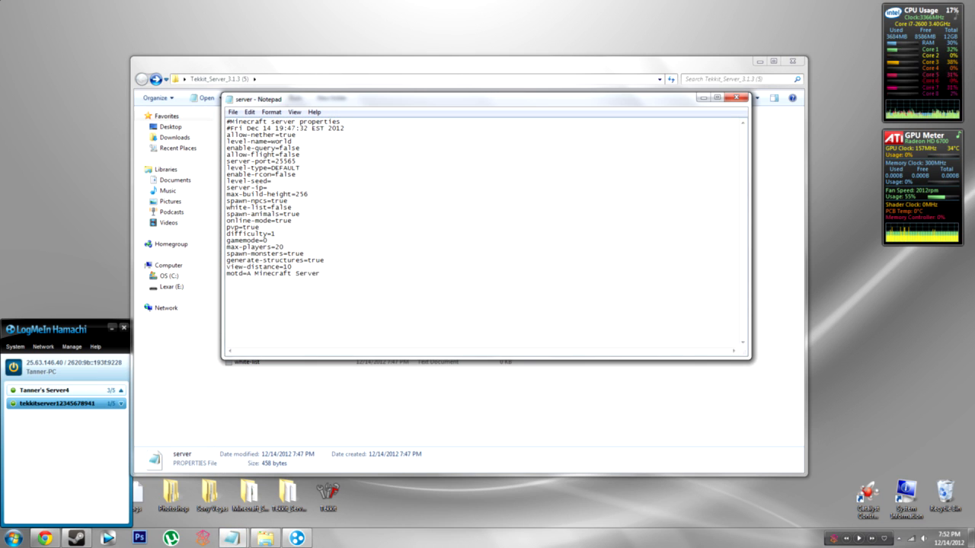
{"action": "left_click_drag", "start_coordinate": [374, 109], "coordinate": [356, 136]}
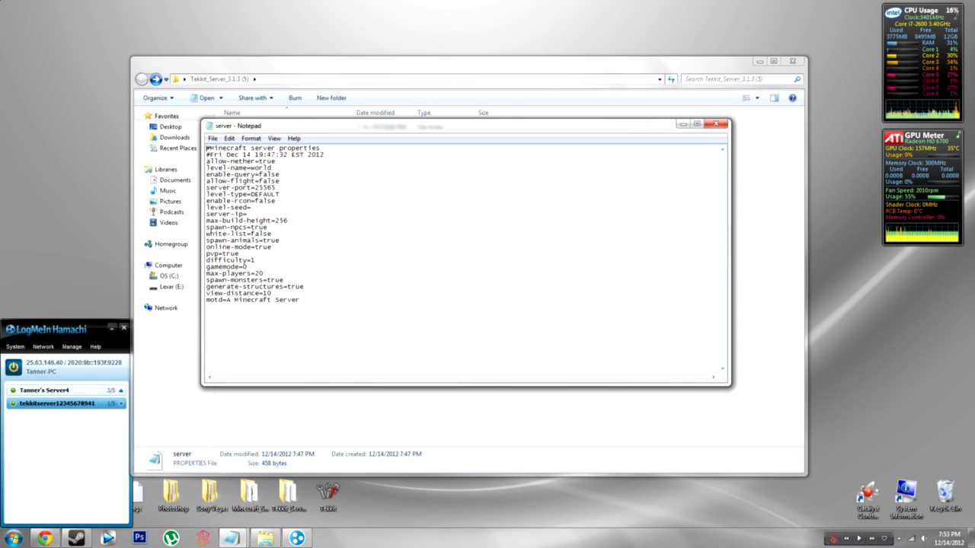
{"action": "left_click_drag", "start_coordinate": [255, 147], "coordinate": [321, 148]}
{"action": "key", "text": "shift+Right"}
{"action": "key", "text": "shift+Right"}
{"action": "key", "text": "shift+Right"}
{"action": "key", "text": "shift+Right"}
{"action": "key", "text": "shift+Right"}
{"action": "key", "text": "shift+Right"}
{"action": "key", "text": "shift+Right"}
{"action": "key", "text": "shift+Right"}
{"action": "key", "text": "shift+Right"}
{"action": "key", "text": "shift+Right"}
{"action": "key", "text": "shift+Right"}
{"action": "key", "text": "shift+Right"}
{"action": "key", "text": "shift+Right"}
{"action": "key", "text": "shift+Right"}
{"action": "key", "text": "shift+Right"}
{"action": "key", "text": "shift+Right"}
{"action": "key", "text": "shift+Right"}
{"action": "key", "text": "shift+Right"}
{"action": "key", "text": "shift+Right"}
{"action": "key", "text": "shift+Right"}
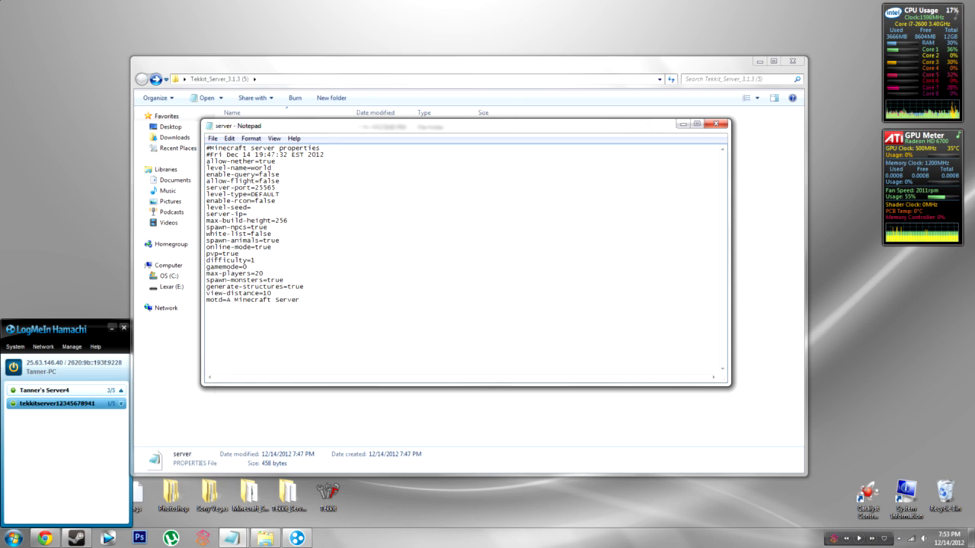
{"action": "left_click_drag", "start_coordinate": [325, 154], "coordinate": [208, 175]}
{"action": "left_click", "coordinate": [207, 174]}
{"action": "mouse_move", "coordinate": [275, 162]}
{"action": "left_mouse_down"}
{"action": "mouse_move", "coordinate": [250, 168]}
{"action": "mouse_move", "coordinate": [272, 168]}
{"action": "left_mouse_up"}
{"action": "left_click", "coordinate": [276, 162]}
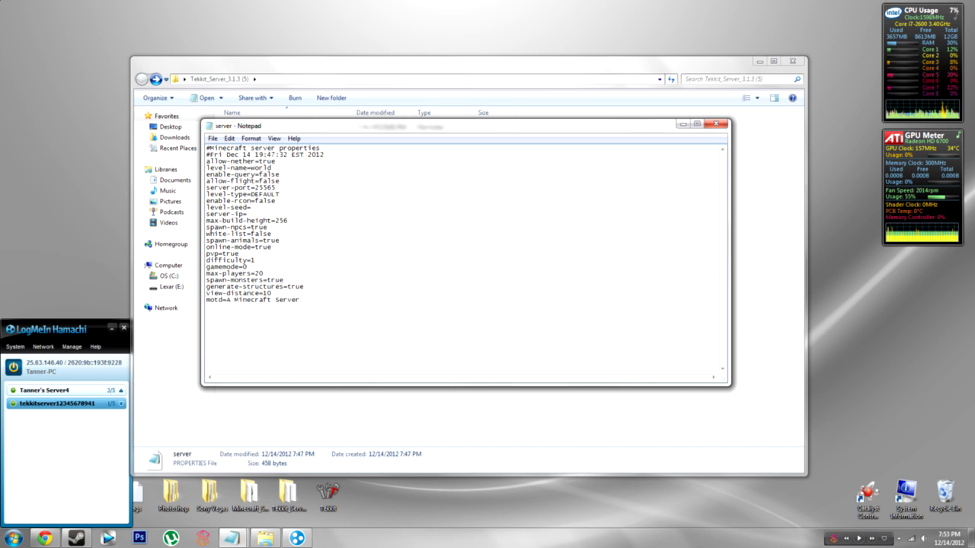
{"action": "left_click_drag", "start_coordinate": [271, 168], "coordinate": [252, 168]}
{"action": "left_click", "coordinate": [273, 169]}
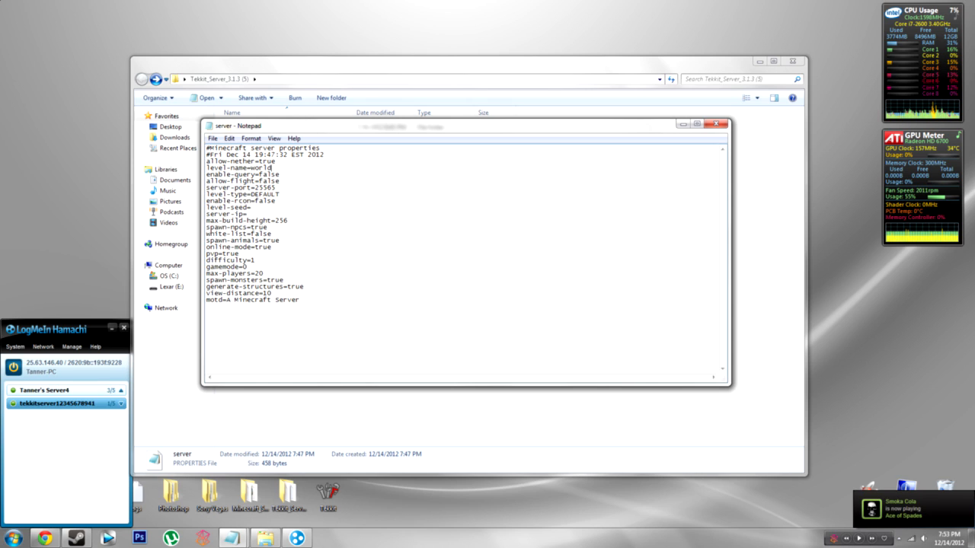
Step: Change allow-flight from false to true in the server properties file
{"action": "key", "text": "shift+Left"}
{"action": "key", "text": "shift+Left"}
{"action": "key", "text": "shift+Left"}
{"action": "key", "text": "shift+Left"}
{"action": "key", "text": "shift+Left"}
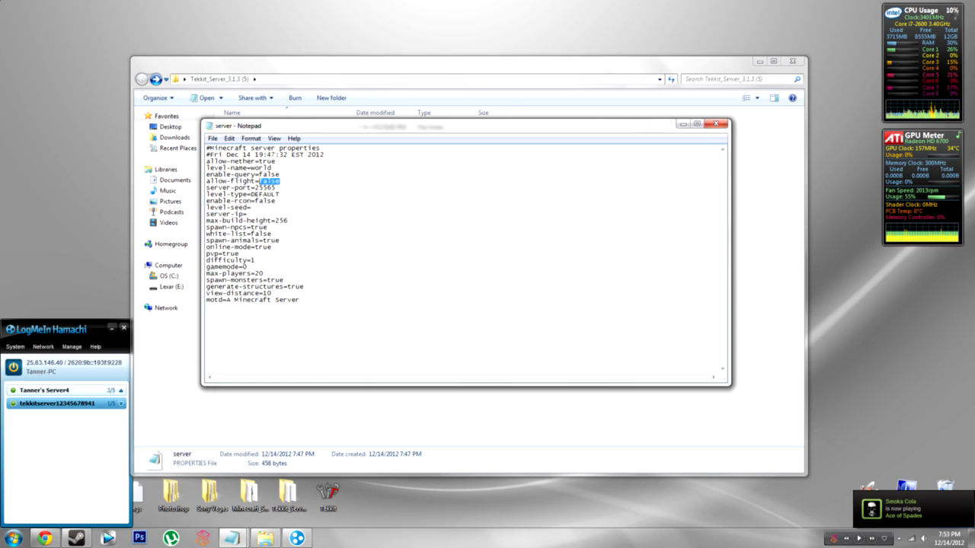
{"action": "type", "text": "true"}
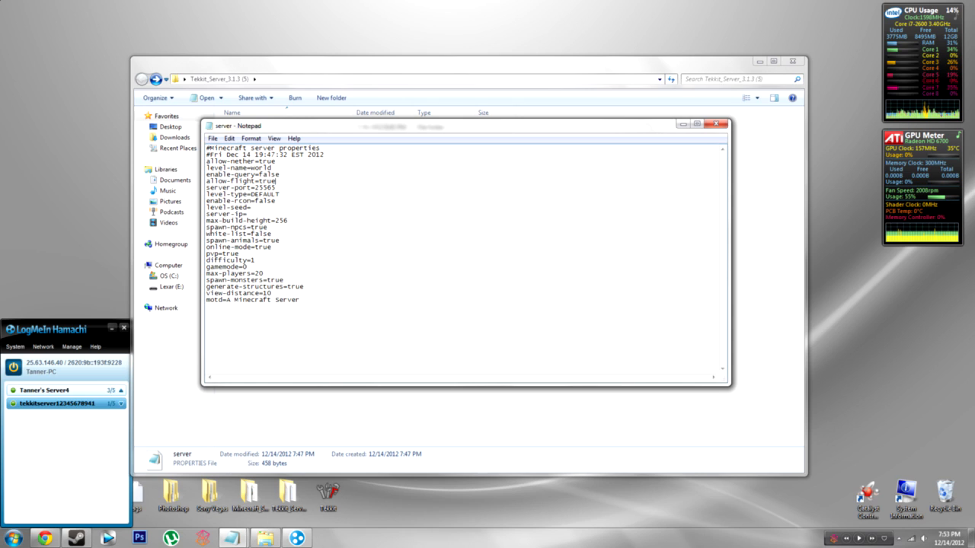
{"action": "mouse_move", "coordinate": [275, 188]}
{"action": "left_mouse_down"}
{"action": "mouse_move", "coordinate": [255, 188]}
{"action": "mouse_move", "coordinate": [276, 188]}
{"action": "left_mouse_up"}
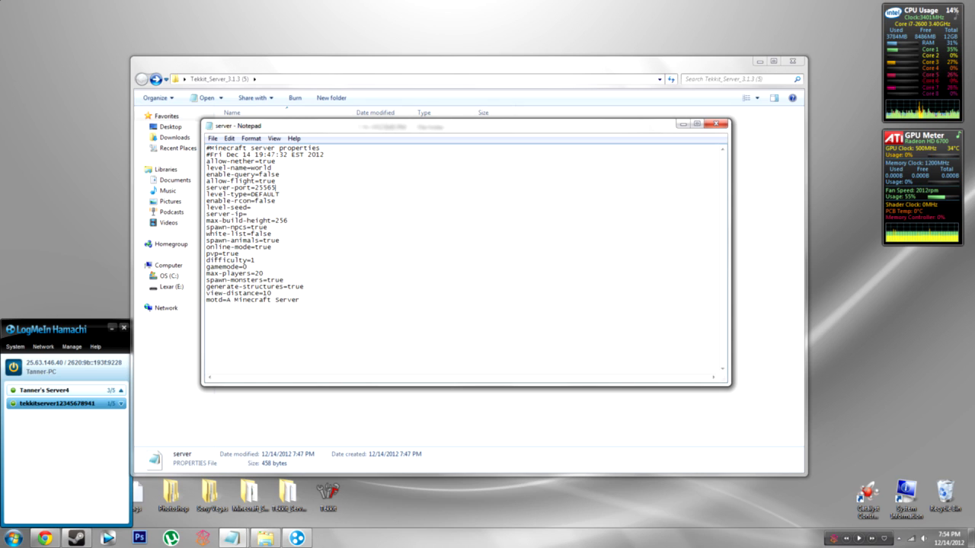
{"action": "mouse_move", "coordinate": [279, 195]}
{"action": "left_mouse_down"}
{"action": "mouse_move", "coordinate": [252, 195]}
{"action": "mouse_move", "coordinate": [280, 195]}
{"action": "left_mouse_up"}
{"action": "left_click", "coordinate": [251, 208]}
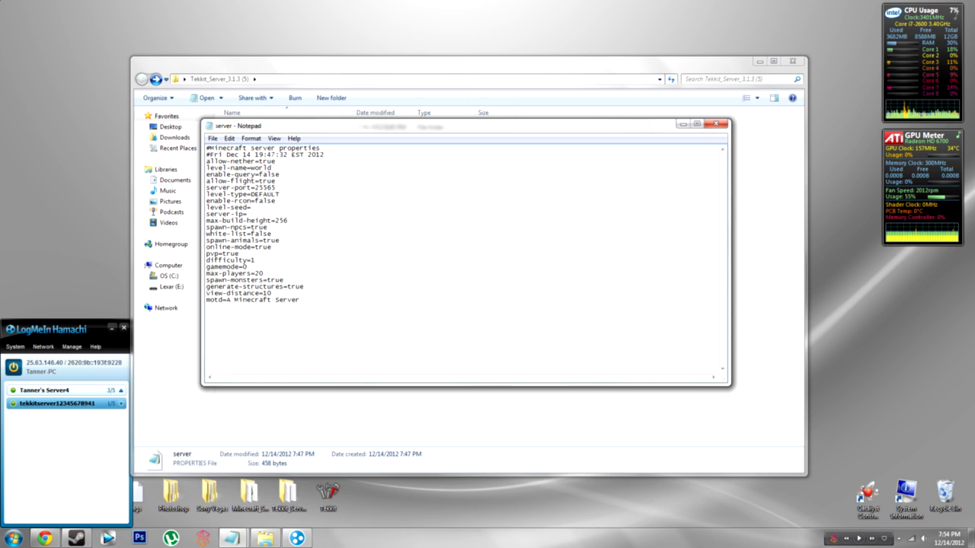
{"action": "left_click", "coordinate": [62, 367]}
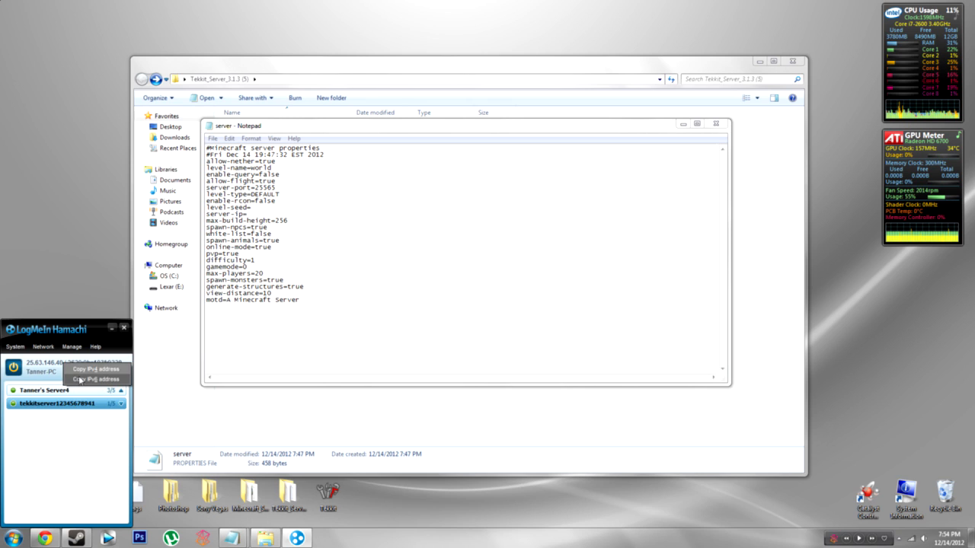
{"action": "left_click", "coordinate": [58, 377]}
{"action": "right_click", "coordinate": [59, 363]}
{"action": "left_click", "coordinate": [60, 376]}
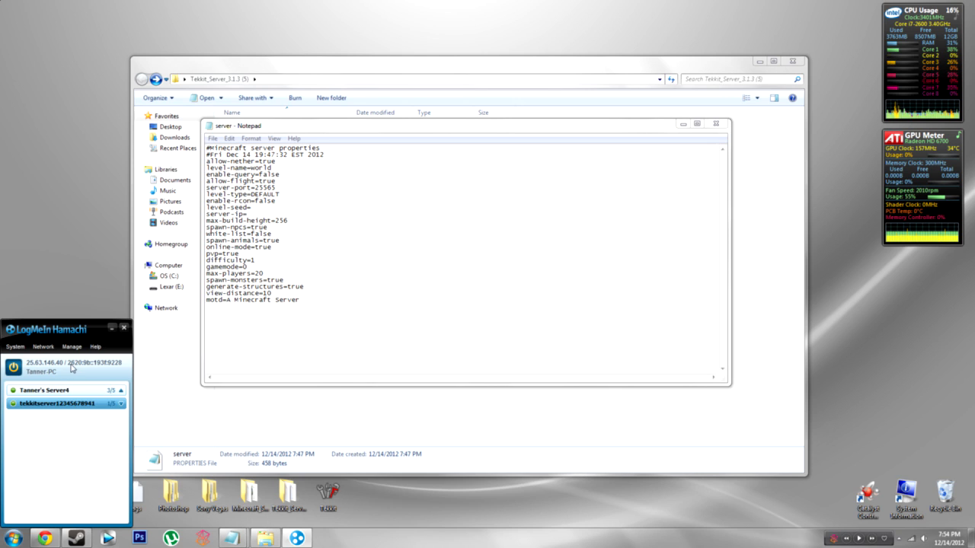
{"action": "right_click", "coordinate": [86, 364]}
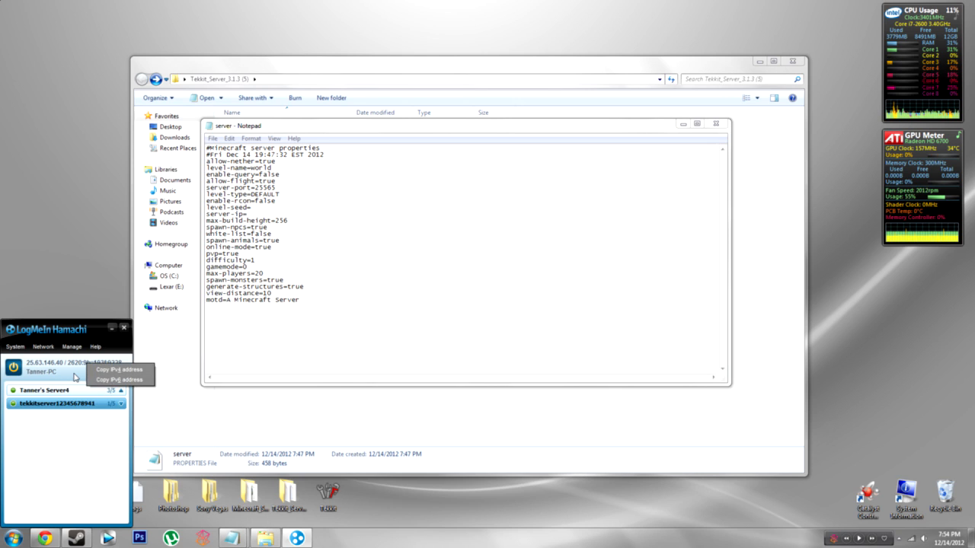
{"action": "left_click", "coordinate": [75, 376]}
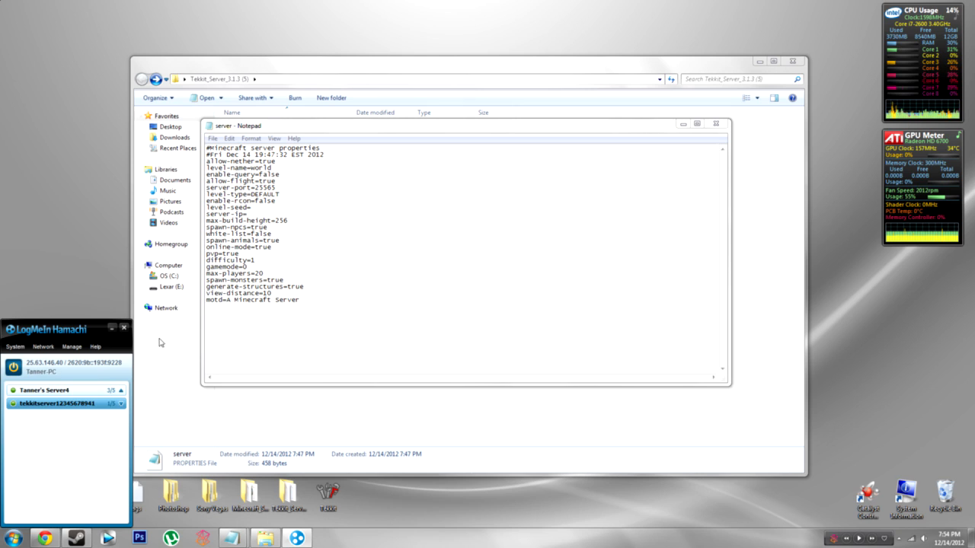
{"action": "left_click", "coordinate": [248, 214]}
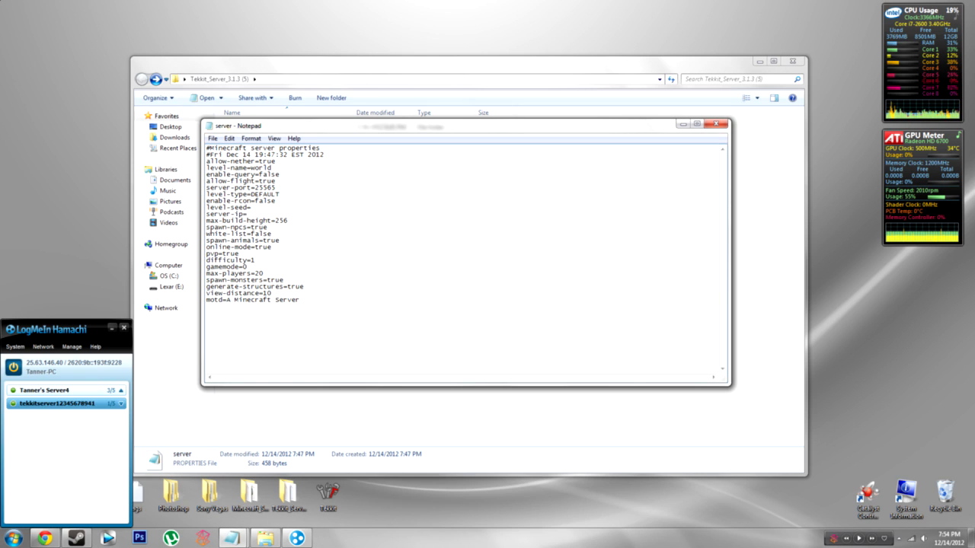
{"action": "type", "text": "25."}
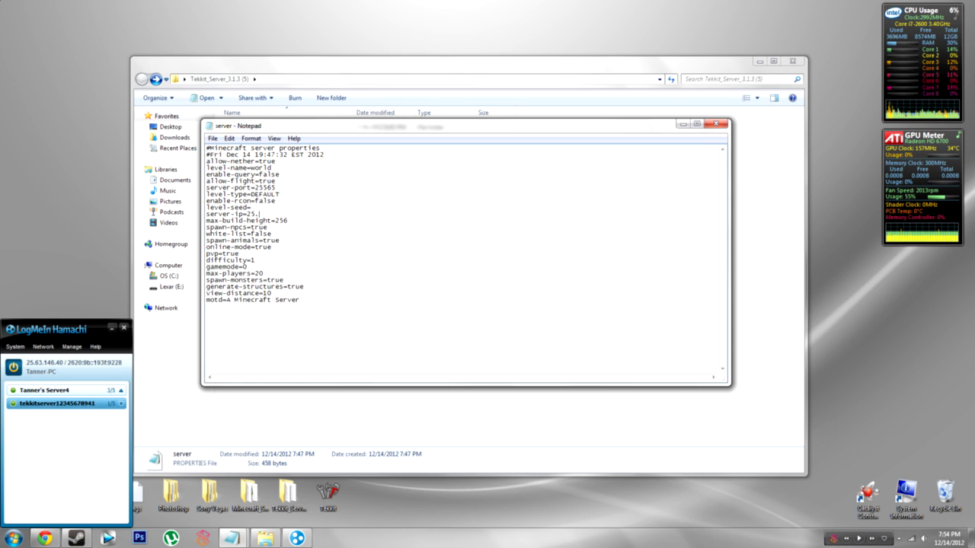
{"action": "type", "text": "63.146.40"}
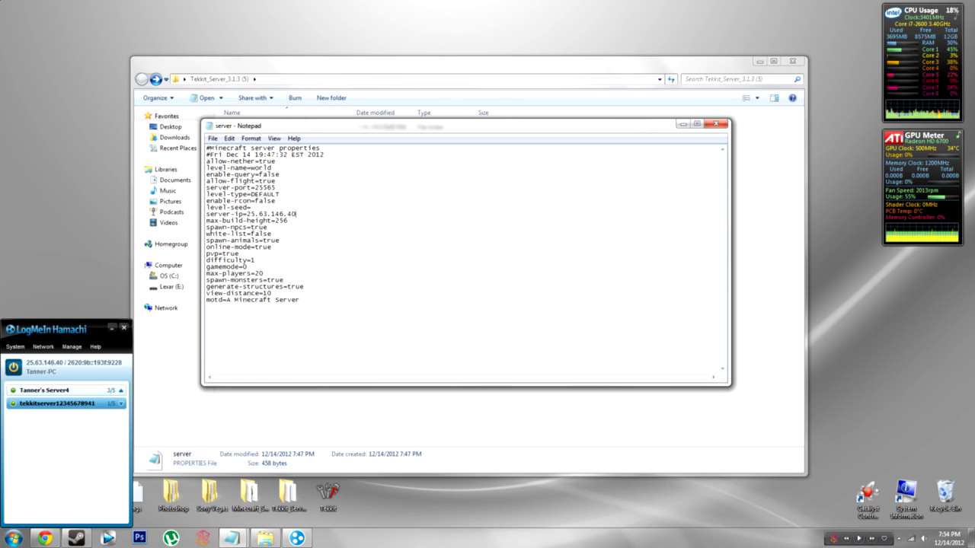
{"action": "mouse_move", "coordinate": [289, 221]}
{"action": "left_mouse_down"}
{"action": "mouse_move", "coordinate": [269, 227]}
{"action": "mouse_move", "coordinate": [289, 221]}
{"action": "left_mouse_up"}
{"action": "mouse_move", "coordinate": [267, 227]}
{"action": "left_mouse_down"}
{"action": "mouse_move", "coordinate": [251, 227]}
{"action": "mouse_move", "coordinate": [268, 227]}
{"action": "left_mouse_up"}
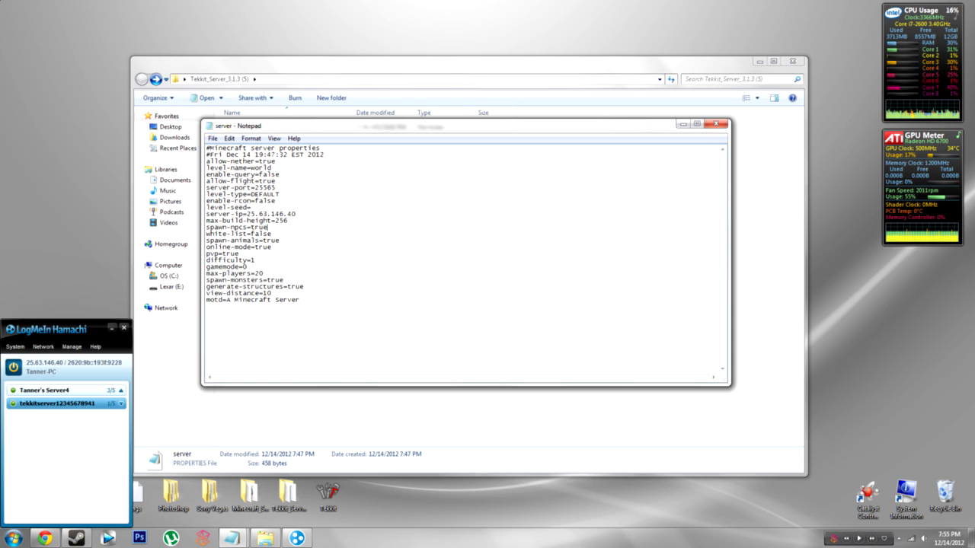
{"action": "left_click_drag", "start_coordinate": [280, 241], "coordinate": [263, 241]}
{"action": "left_click", "coordinate": [280, 241]}
{"action": "mouse_move", "coordinate": [273, 247]}
{"action": "left_mouse_down"}
{"action": "mouse_move", "coordinate": [255, 247]}
{"action": "mouse_move", "coordinate": [272, 247]}
{"action": "left_mouse_up"}
{"action": "mouse_move", "coordinate": [240, 253]}
{"action": "left_mouse_down"}
{"action": "mouse_move", "coordinate": [218, 254]}
{"action": "mouse_move", "coordinate": [240, 254]}
{"action": "left_mouse_up"}
{"action": "key", "text": "shift+Left"}
{"action": "key", "text": "shift+Left"}
{"action": "key", "text": "shift+Left"}
{"action": "key", "text": "shift+Left"}
{"action": "key", "text": "shift+Left"}
{"action": "key", "text": "shift+Left"}
{"action": "key", "text": "shift+Left"}
{"action": "key", "text": "shift+Left"}
Step: Check the difficulty and gamemode values, then select max-players' 20 to replace it with 5
{"action": "key", "text": "End"}
{"action": "left_click_drag", "start_coordinate": [256, 260], "coordinate": [251, 261]}
{"action": "left_click", "coordinate": [256, 261]}
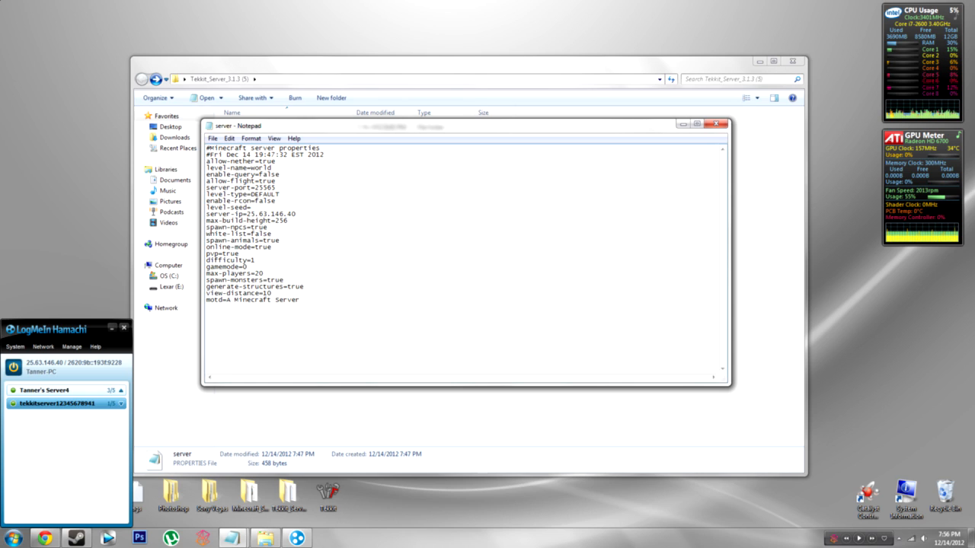
{"action": "left_click_drag", "start_coordinate": [249, 268], "coordinate": [243, 268]}
{"action": "left_click", "coordinate": [247, 268]}
{"action": "left_click_drag", "start_coordinate": [248, 268], "coordinate": [242, 267]}
{"action": "left_click", "coordinate": [246, 268]}
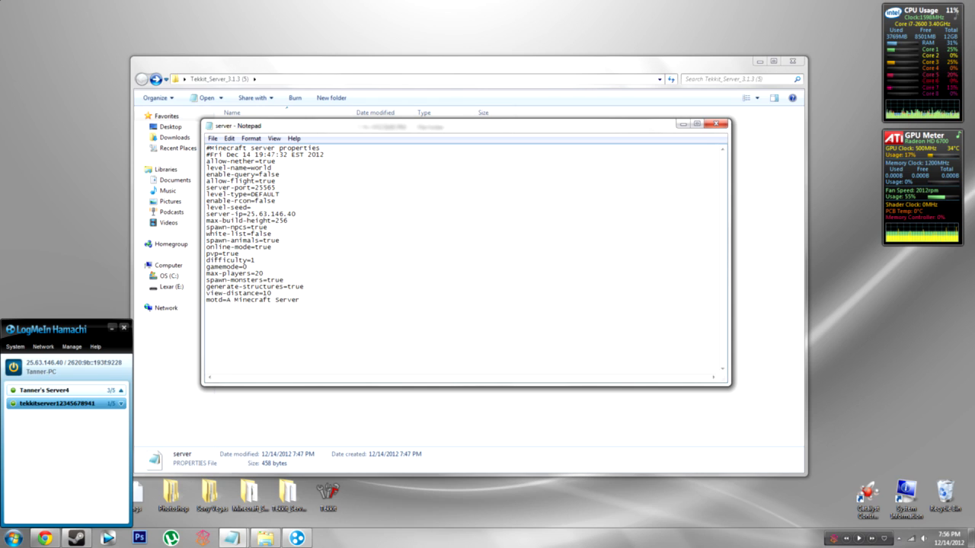
{"action": "left_click_drag", "start_coordinate": [264, 274], "coordinate": [259, 273]}
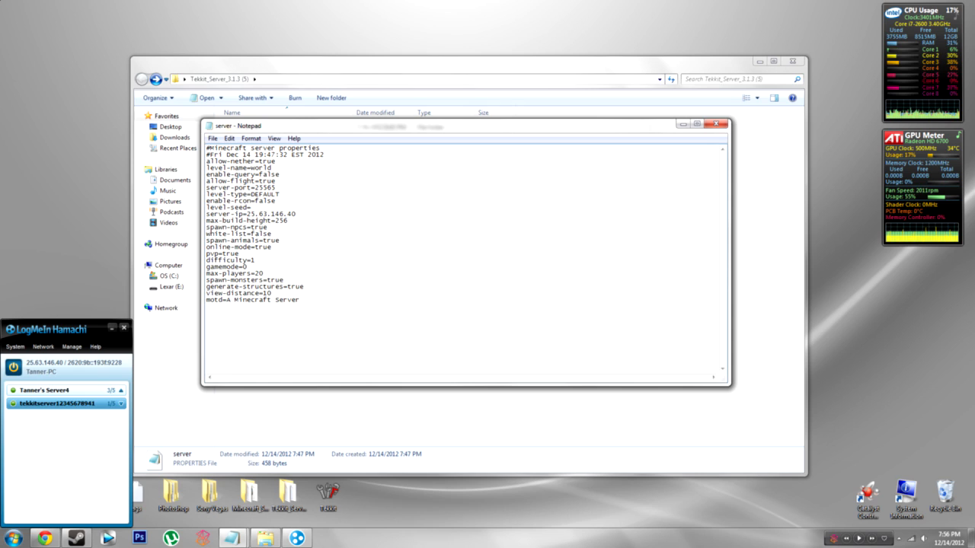
{"action": "mouse_move", "coordinate": [264, 273]}
{"action": "left_mouse_down"}
{"action": "mouse_move", "coordinate": [251, 273]}
{"action": "mouse_move", "coordinate": [260, 274]}
{"action": "left_mouse_up"}
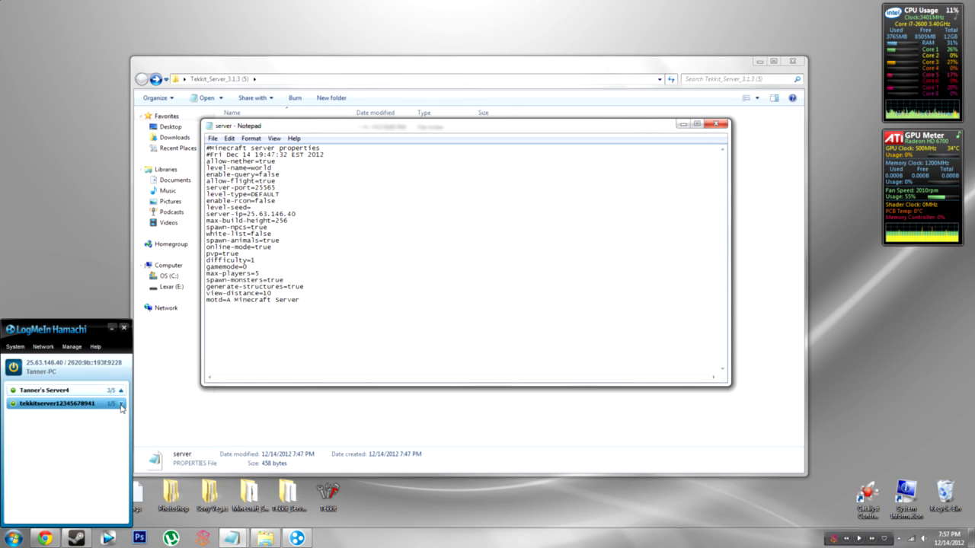
{"action": "mouse_move", "coordinate": [122, 406]}
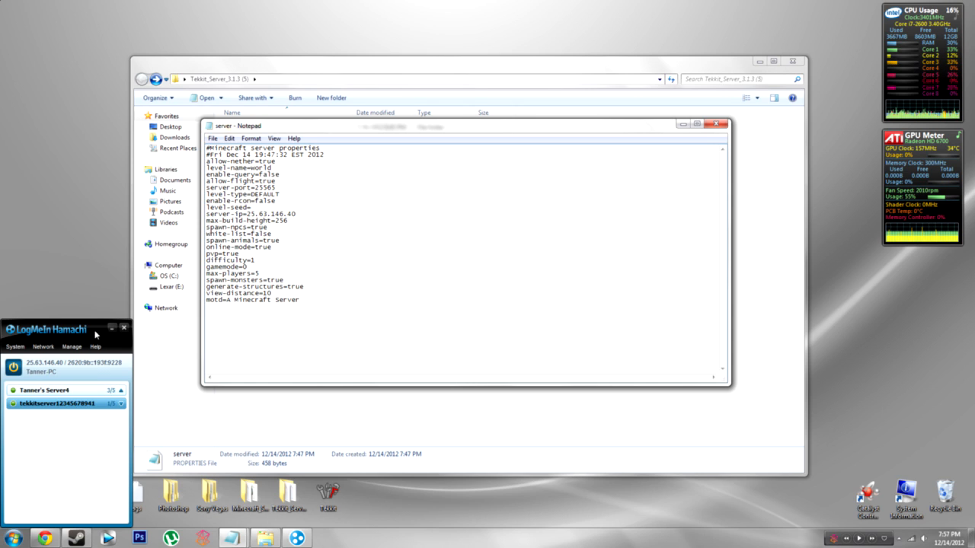
{"action": "left_click_drag", "start_coordinate": [284, 280], "coordinate": [275, 280]}
{"action": "left_click", "coordinate": [285, 280]}
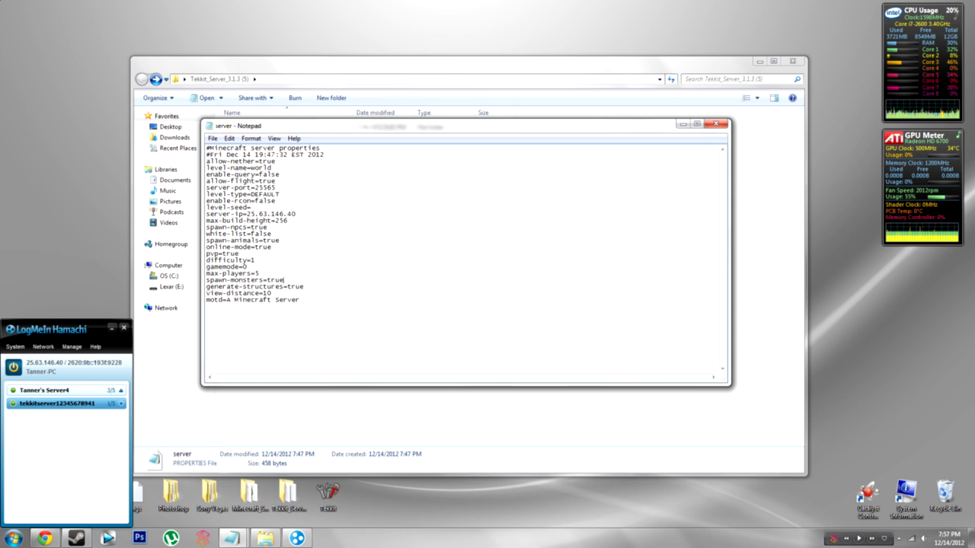
{"action": "left_click", "coordinate": [305, 287]}
{"action": "left_click_drag", "start_coordinate": [292, 287], "coordinate": [300, 287]}
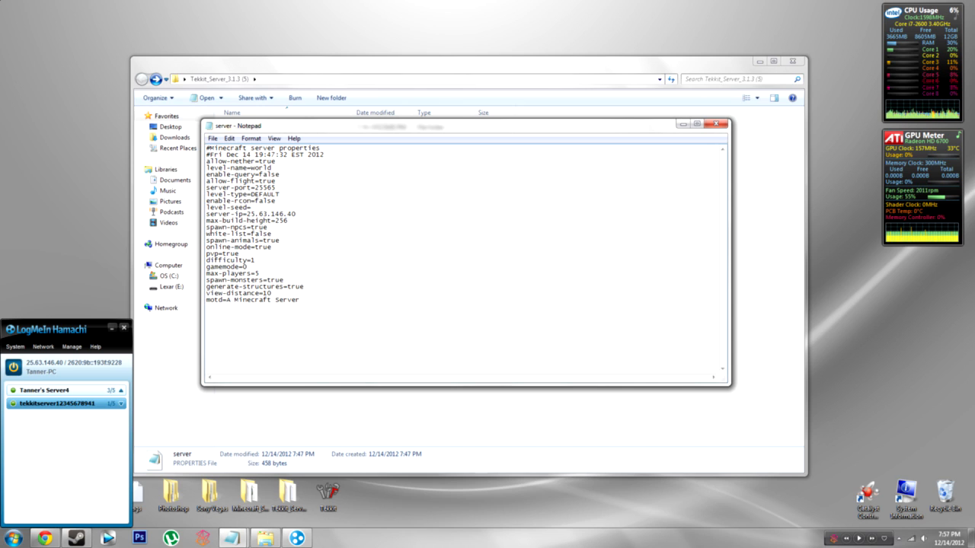
{"action": "left_click_drag", "start_coordinate": [206, 287], "coordinate": [288, 287]}
{"action": "left_click", "coordinate": [288, 293]}
{"action": "left_click", "coordinate": [304, 287]}
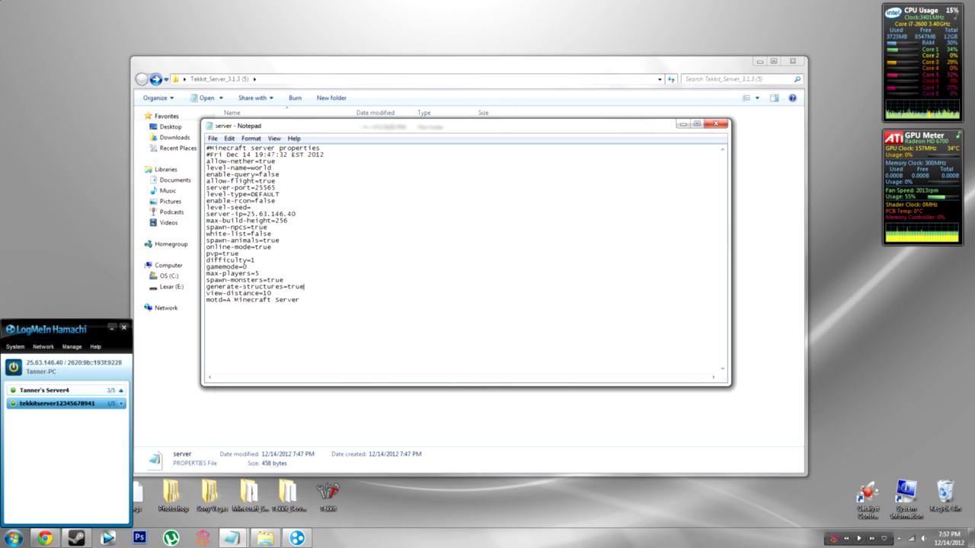
{"action": "mouse_move", "coordinate": [272, 293]}
{"action": "left_mouse_down"}
{"action": "mouse_move", "coordinate": [263, 293]}
{"action": "mouse_move", "coordinate": [272, 293]}
{"action": "left_mouse_up"}
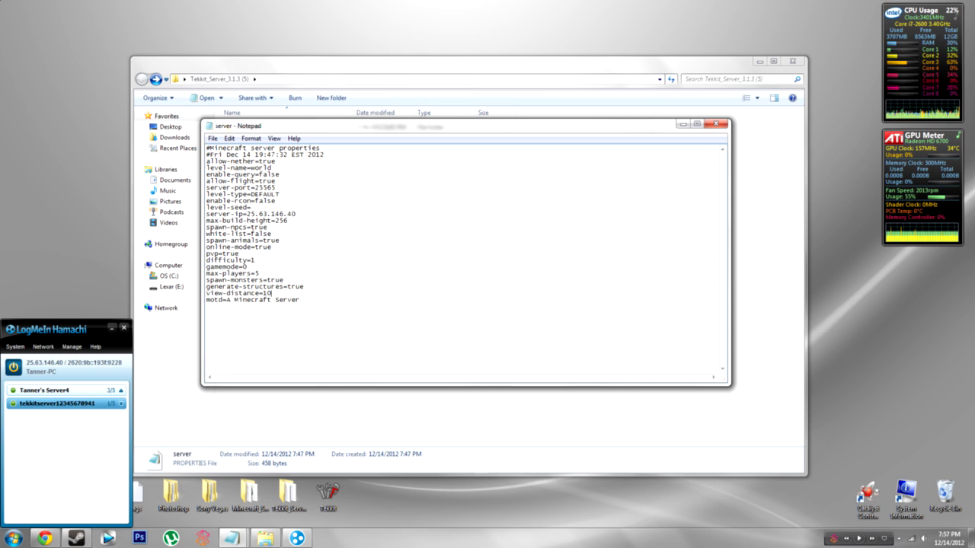
{"action": "left_click_drag", "start_coordinate": [300, 300], "coordinate": [227, 300]}
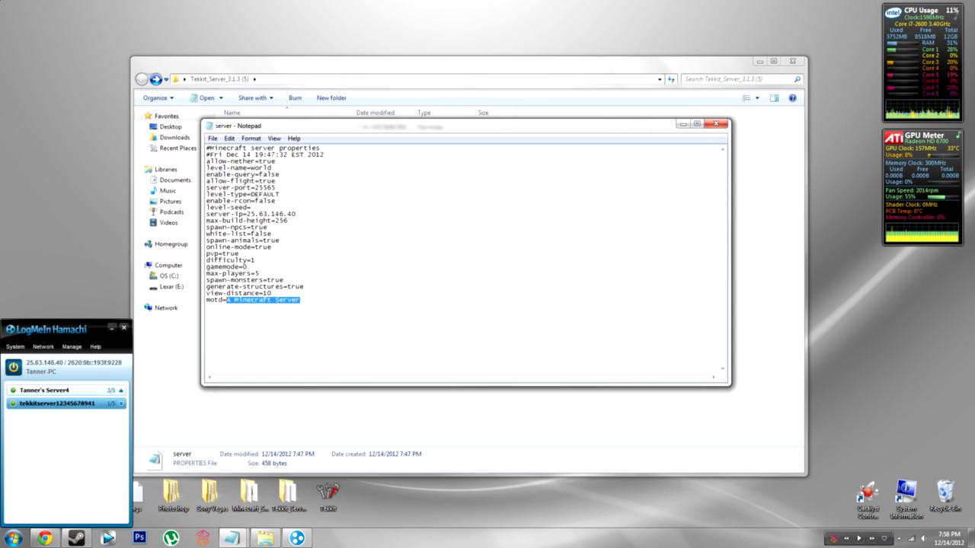
Step: Set the motd to 'Building Server', save the properties file and close Notepad
{"action": "type", "text": "Building "}
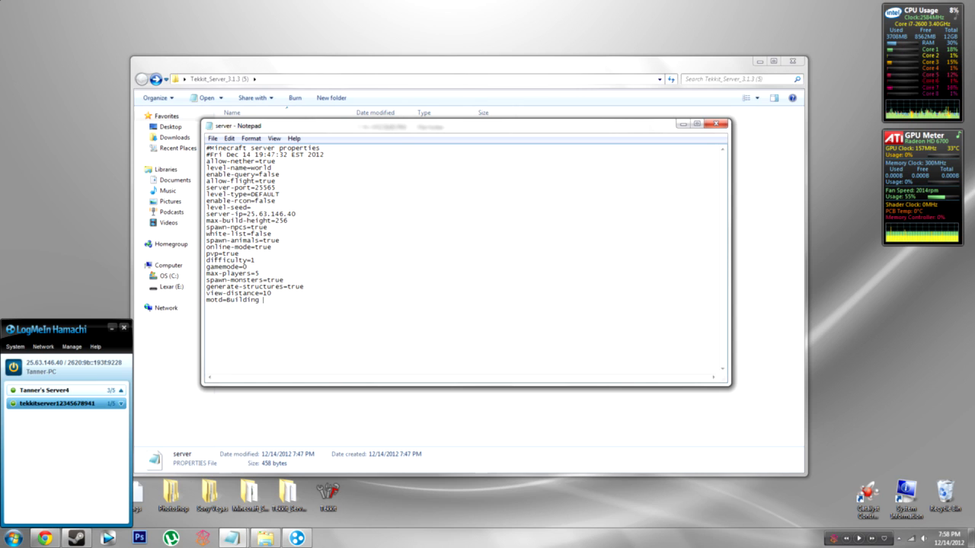
{"action": "type", "text": "Server"}
{"action": "left_click", "coordinate": [214, 139]}
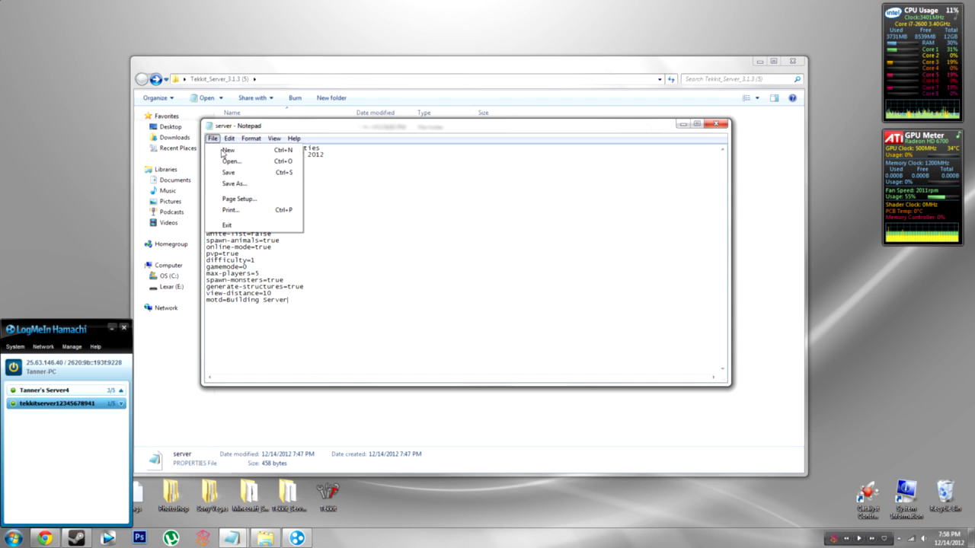
{"action": "left_click", "coordinate": [230, 174]}
{"action": "left_click", "coordinate": [720, 128]}
{"action": "left_click", "coordinate": [253, 386]}
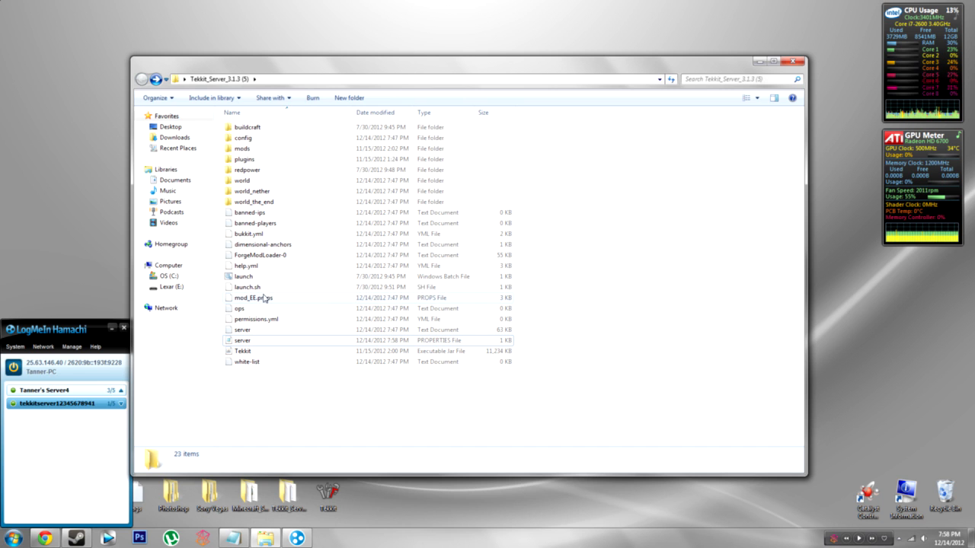
Step: Start the Tekkit server, minimize its console, close the server folder and launch Tekkit
{"action": "double_click", "coordinate": [259, 278]}
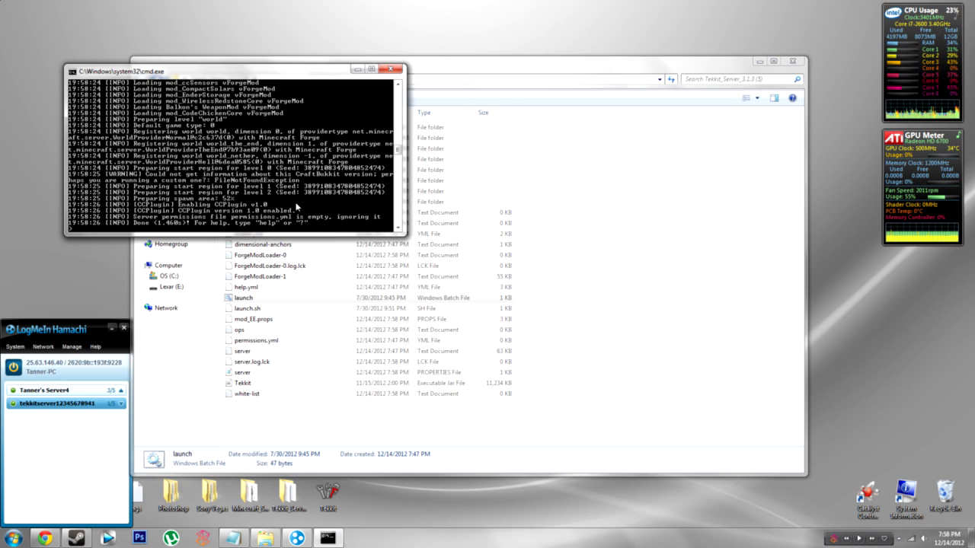
{"action": "left_click", "coordinate": [357, 70]}
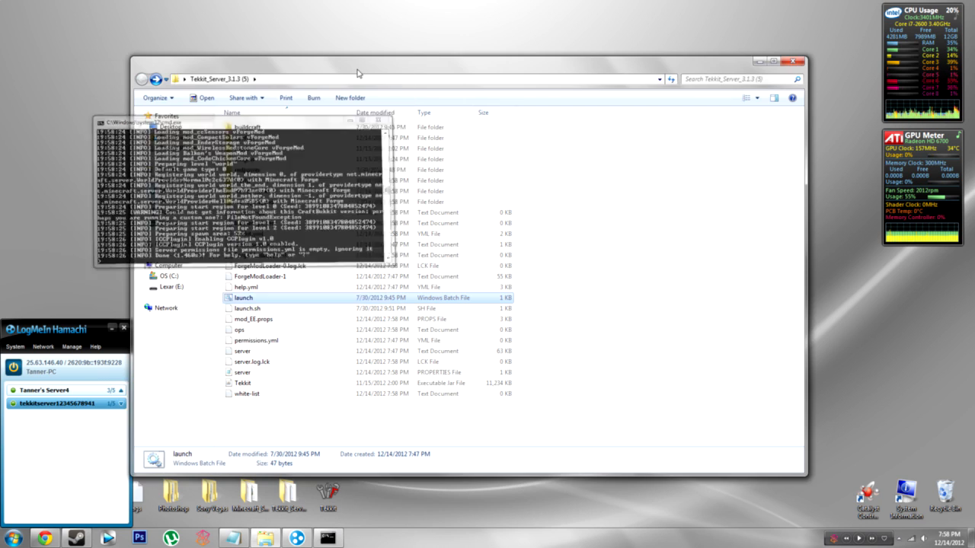
{"action": "left_click", "coordinate": [790, 63]}
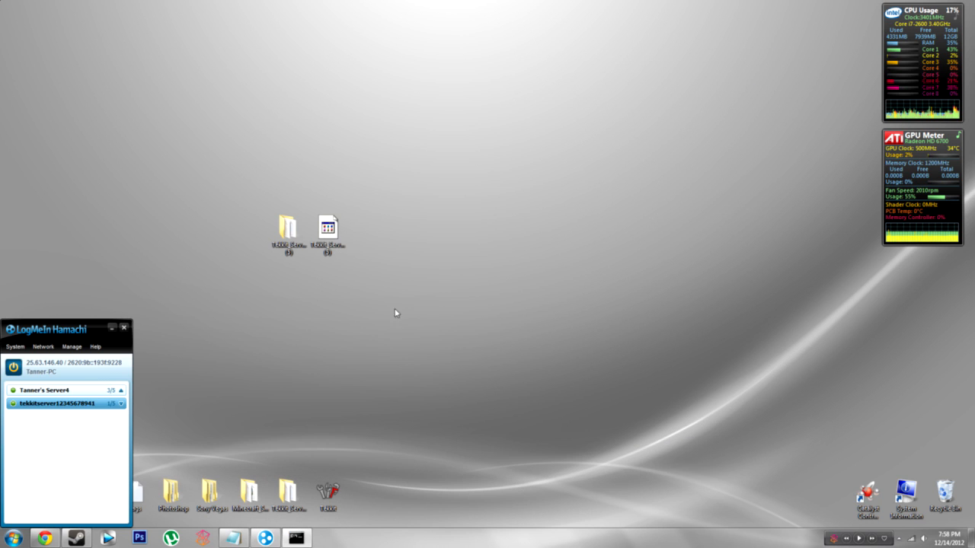
{"action": "double_click", "coordinate": [328, 493]}
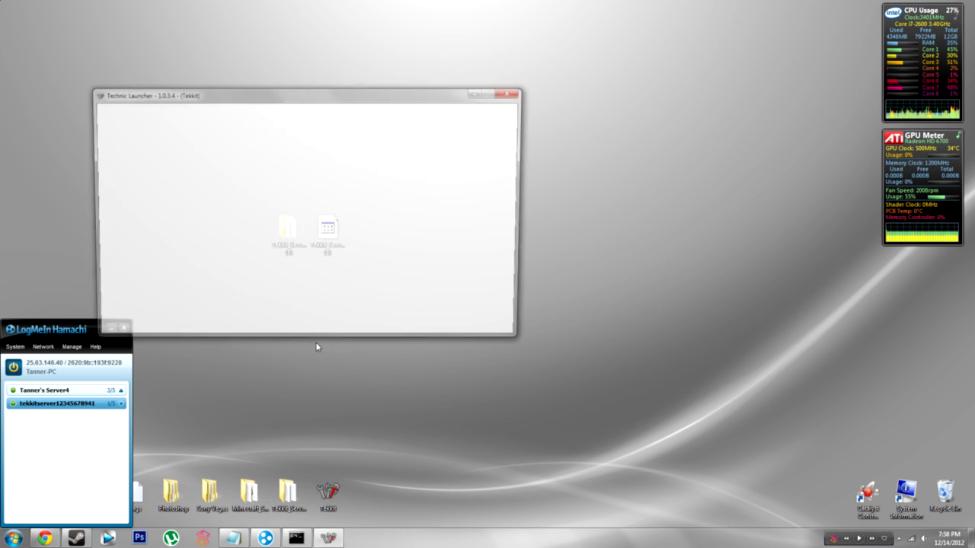
Step: Log in to Technic Launcher, keep the Tekkit modpack and maximize the game window
{"action": "left_click", "coordinate": [483, 303]}
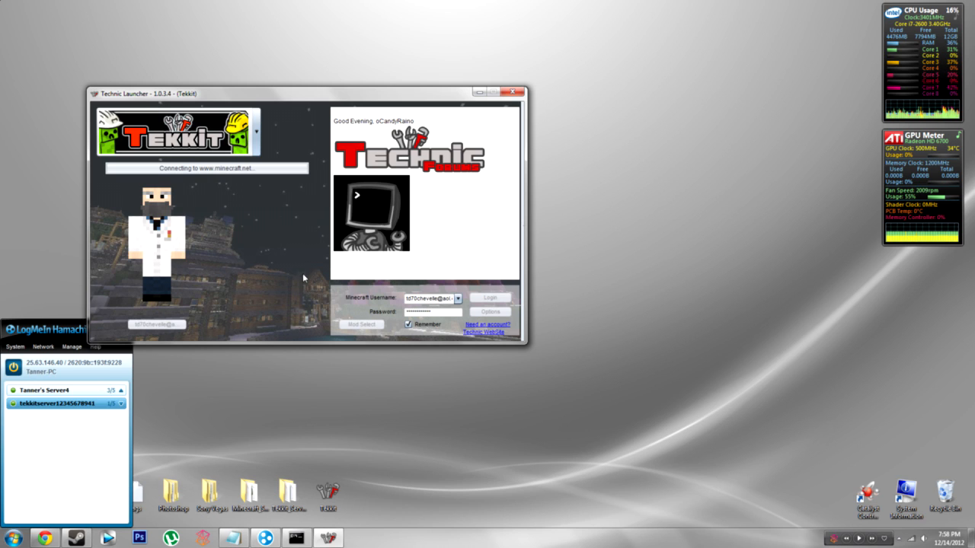
{"action": "left_click", "coordinate": [256, 145]}
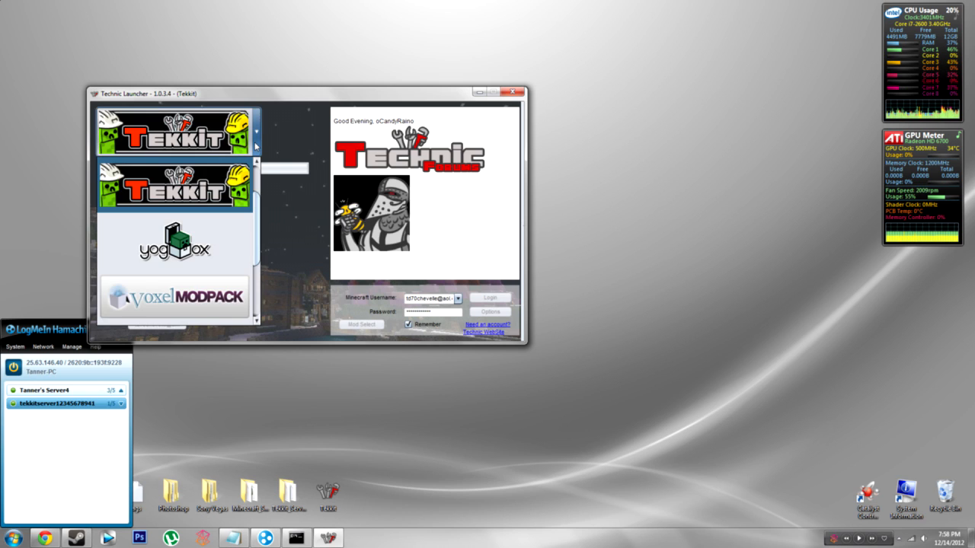
{"action": "left_click", "coordinate": [175, 185]}
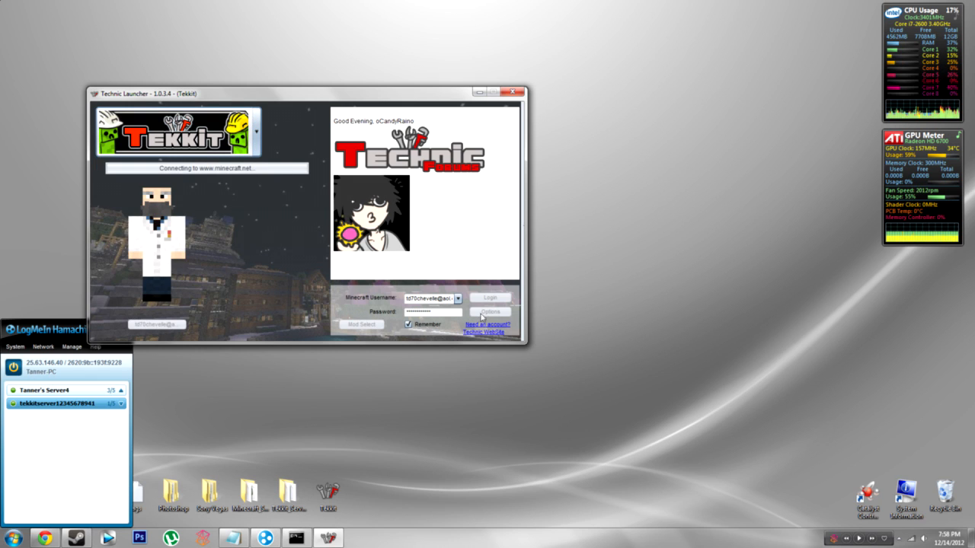
{"action": "left_click", "coordinate": [457, 298]}
{"action": "left_click", "coordinate": [456, 304]}
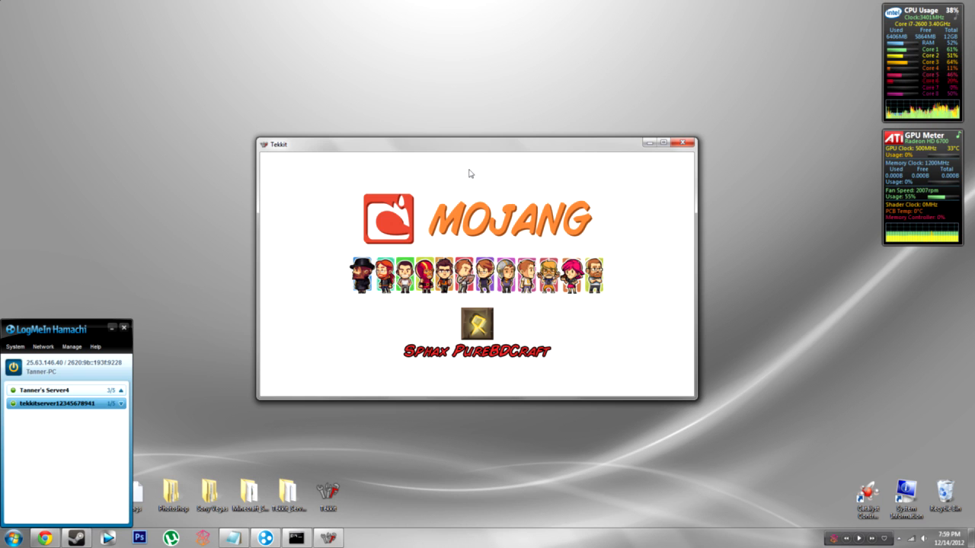
{"action": "left_click_drag", "start_coordinate": [471, 152], "coordinate": [463, 113]}
Step: In the multiplayer list, select the old Tekkit Let's Play server for removal
{"action": "left_click", "coordinate": [460, 266]}
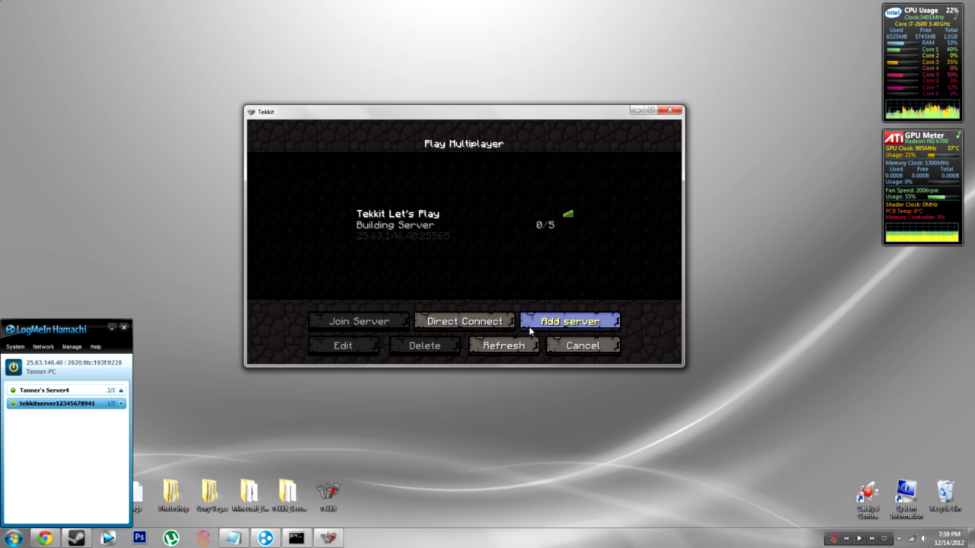
{"action": "left_click", "coordinate": [473, 235]}
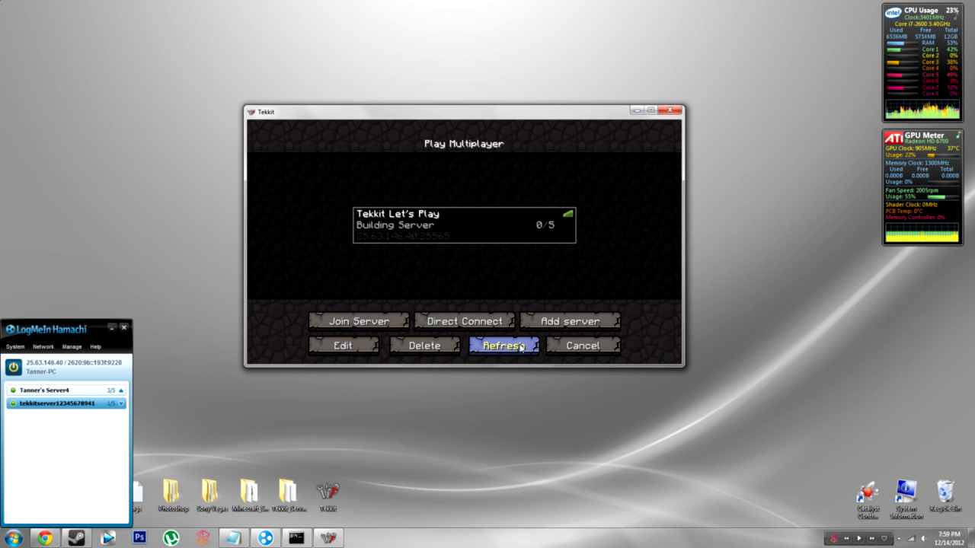
{"action": "left_click", "coordinate": [444, 347]}
{"action": "left_click", "coordinate": [444, 273]}
{"action": "left_click", "coordinate": [570, 323]}
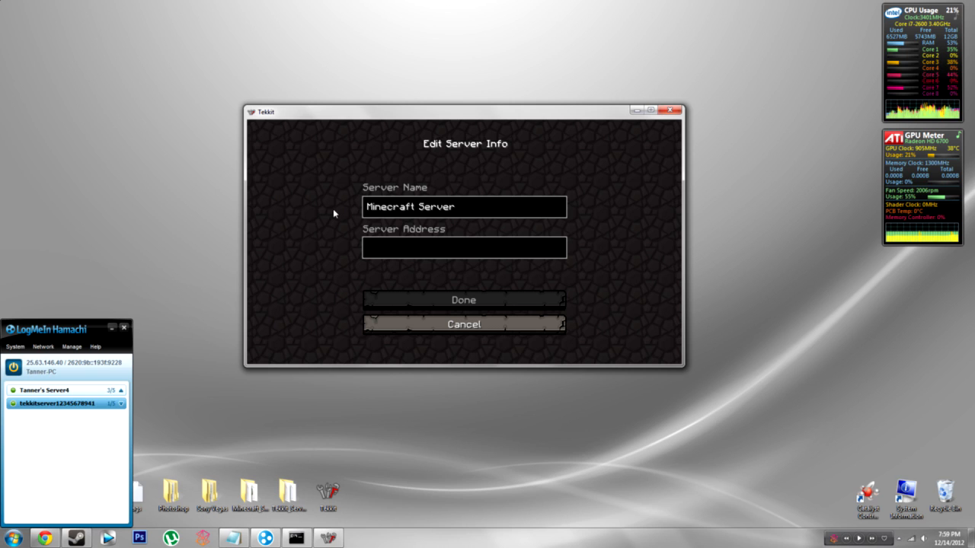
{"action": "key", "text": "BackSpace"}
{"action": "key", "text": "BackSpace"}
{"action": "key", "text": "BackSpace"}
{"action": "key", "text": "BackSpace"}
{"action": "key", "text": "BackSpace"}
{"action": "key", "text": "BackSpace"}
{"action": "key", "text": "BackSpace"}
{"action": "key", "text": "BackSpace"}
{"action": "key", "text": "BackSpace"}
{"action": "key", "text": "BackSpace"}
{"action": "key", "text": "BackSpace"}
{"action": "key", "text": "BackSpace"}
{"action": "key", "text": "BackSpace"}
{"action": "key", "text": "BackSpace"}
{"action": "key", "text": "BackSpace"}
{"action": "key", "text": "BackSpace"}
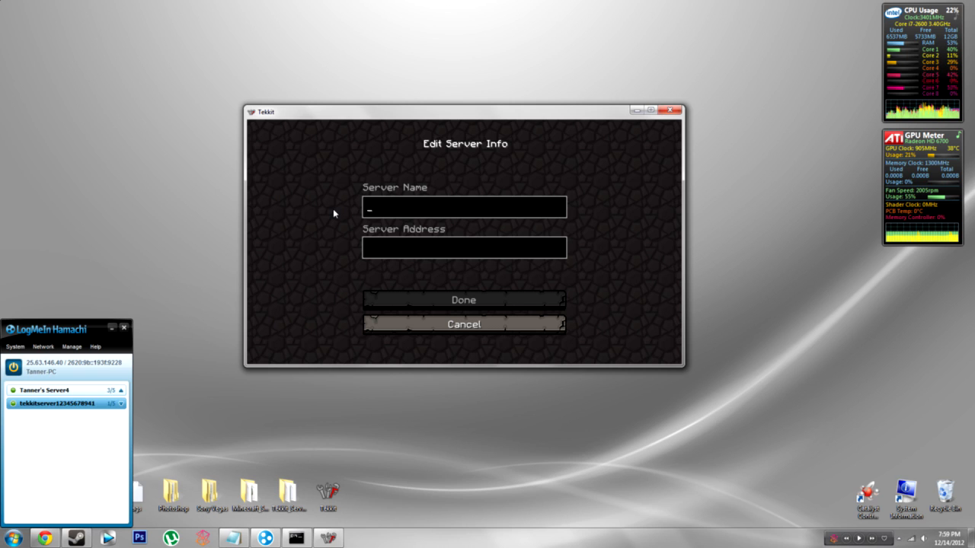
{"action": "type", "text": "TEKKIT"}
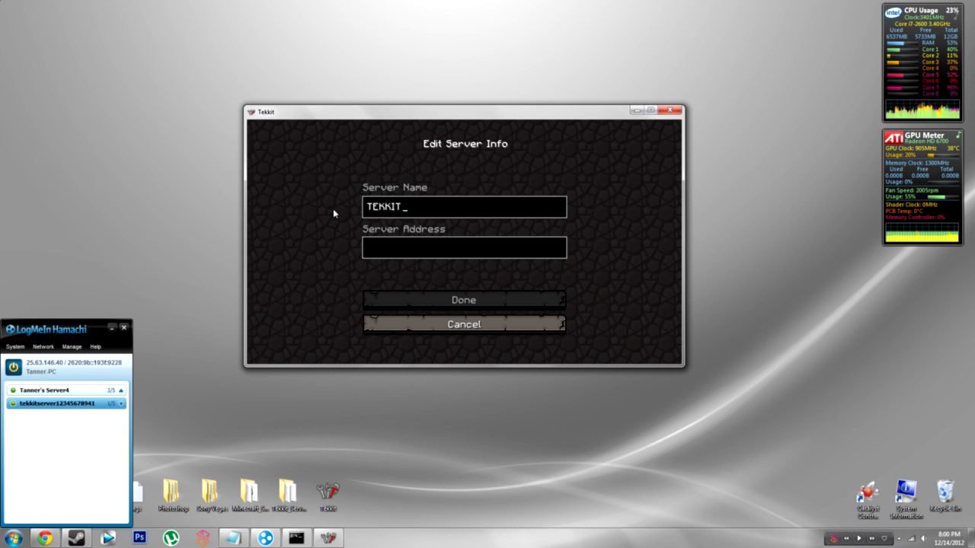
{"action": "type", "text": "server1"}
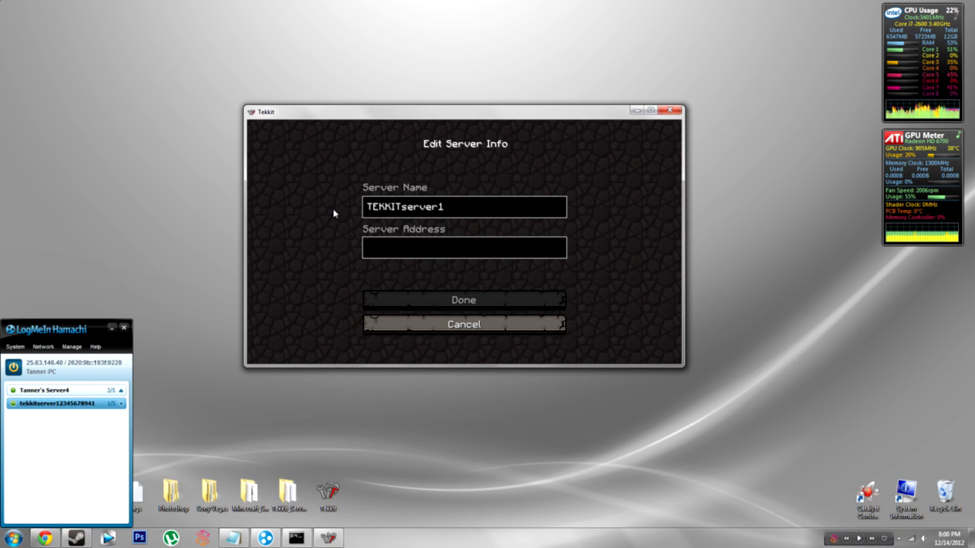
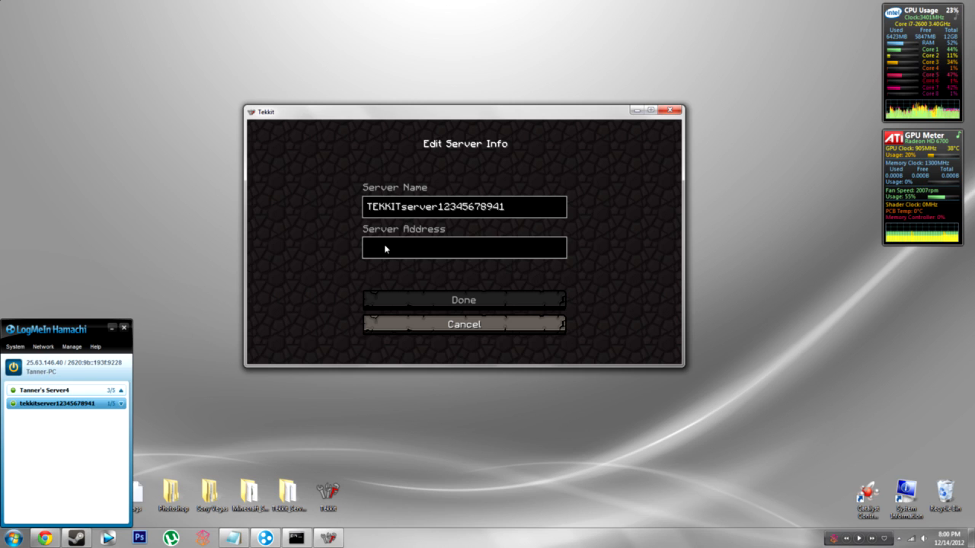
Step: Set the server address to the Hamachi IPv4 25.63.146.40 on port 25565 and save the entry
{"action": "right_click", "coordinate": [47, 365]}
{"action": "left_click", "coordinate": [76, 370]}
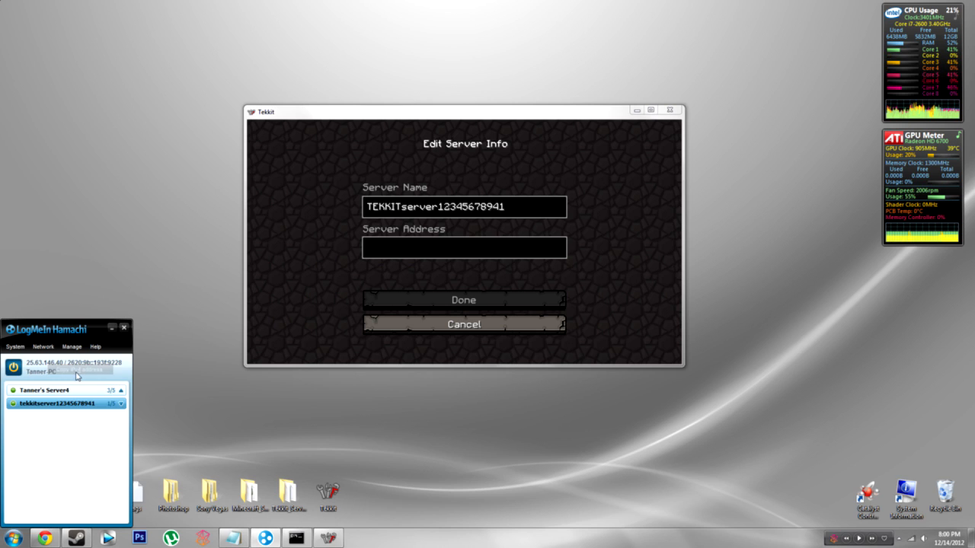
{"action": "left_click", "coordinate": [433, 254]}
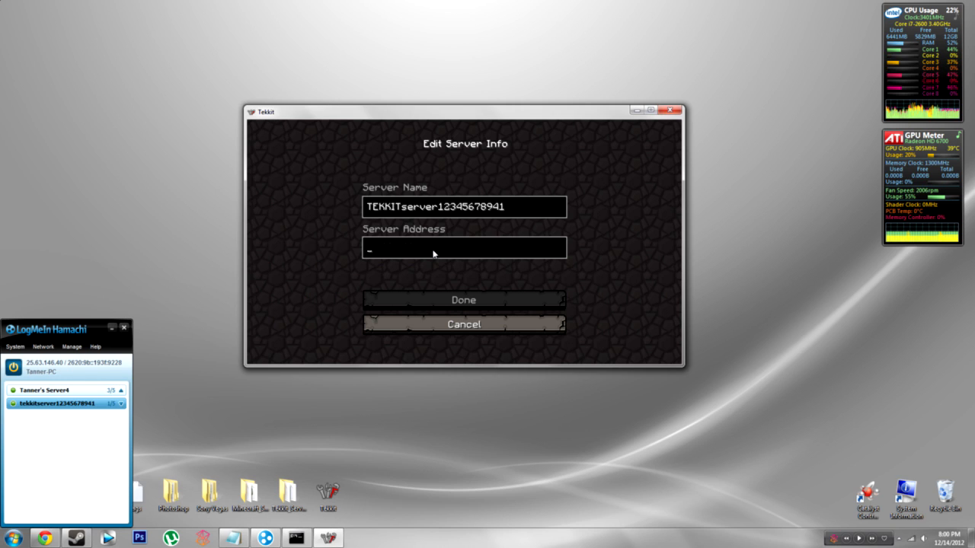
{"action": "type", "text": "25.63.146.40"}
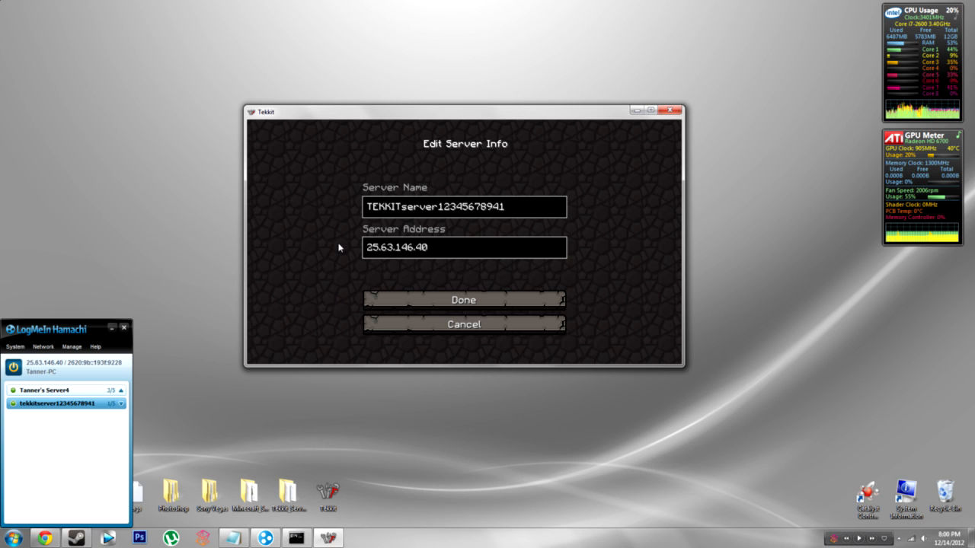
{"action": "type", "text": "25565"}
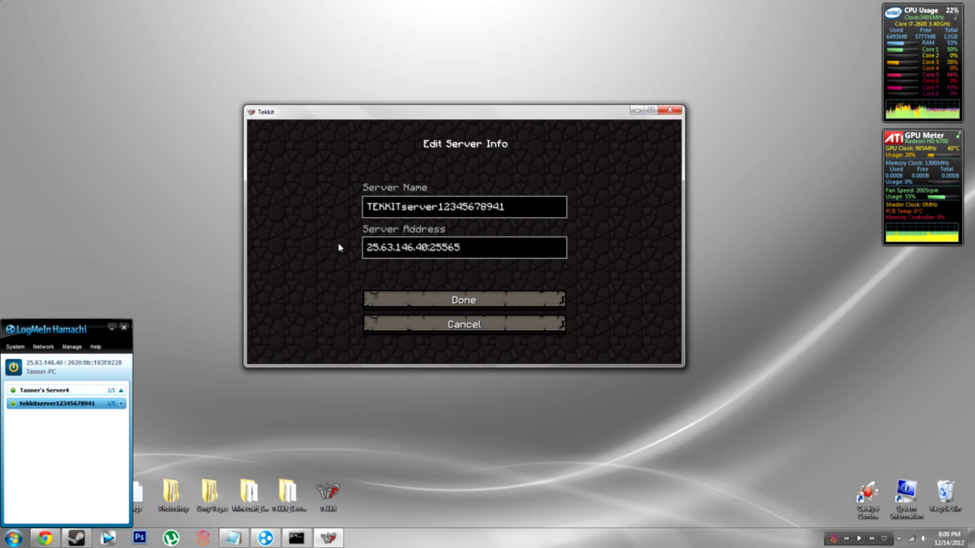
{"action": "left_click", "coordinate": [463, 302]}
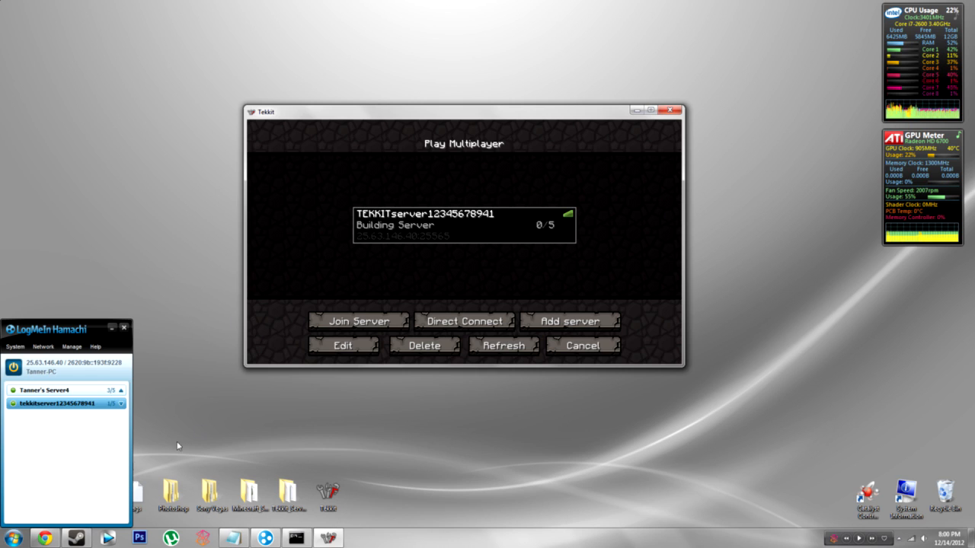
Step: Go from Control Panel's small-icon view to Windows Firewall advanced settings, showing Inbound Rules
{"action": "left_click", "coordinate": [13, 538]}
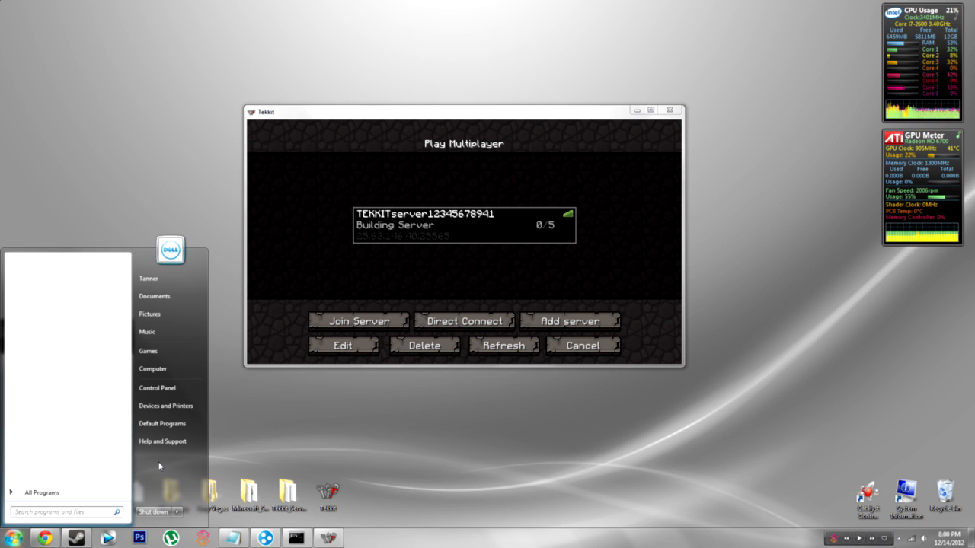
{"action": "left_click", "coordinate": [171, 388]}
{"action": "left_click", "coordinate": [595, 114]}
{"action": "left_click", "coordinate": [602, 153]}
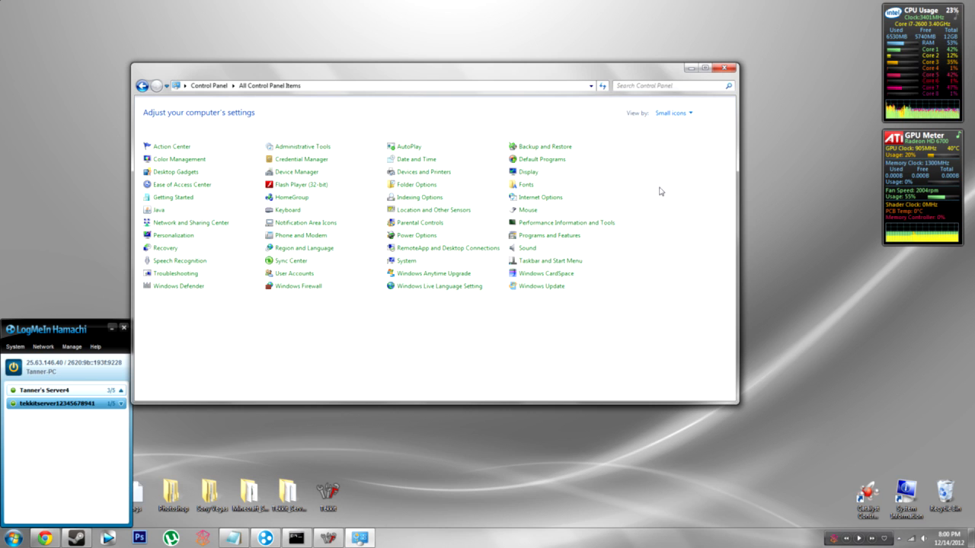
{"action": "left_click", "coordinate": [307, 289]}
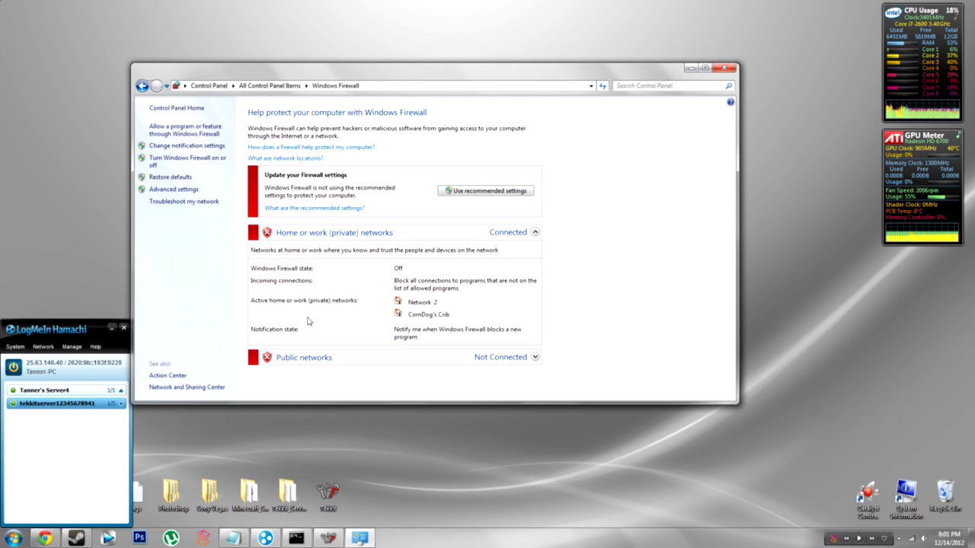
{"action": "left_click", "coordinate": [169, 189]}
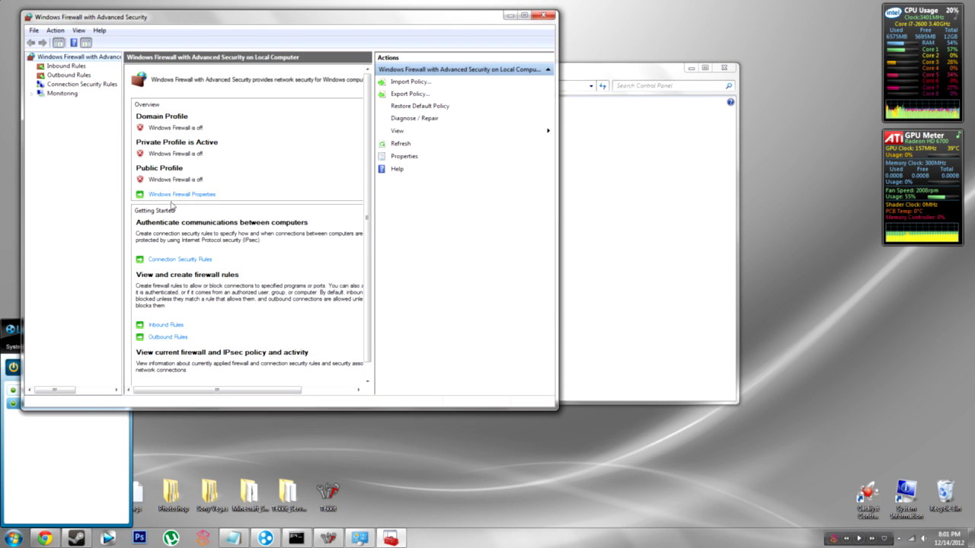
{"action": "left_click_drag", "start_coordinate": [238, 17], "coordinate": [370, 67]}
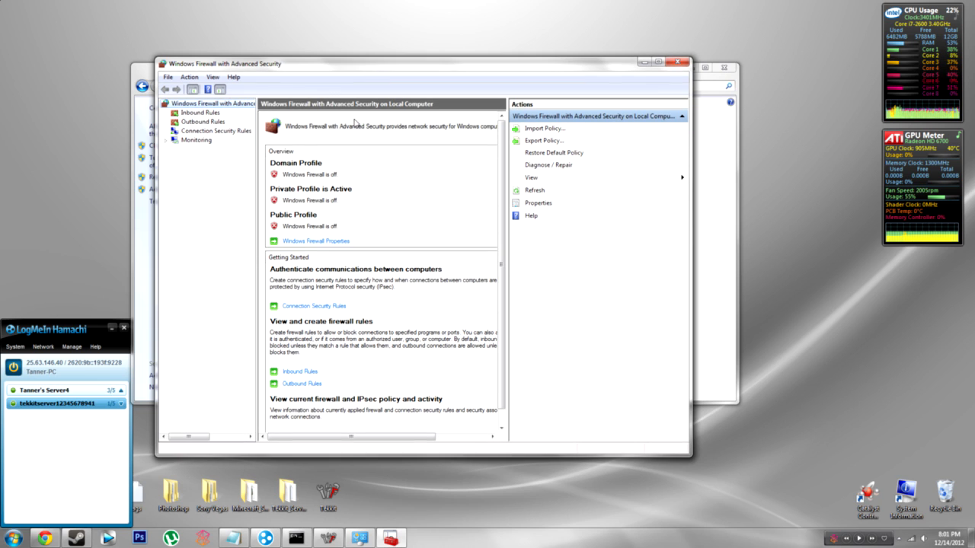
{"action": "left_click", "coordinate": [204, 113]}
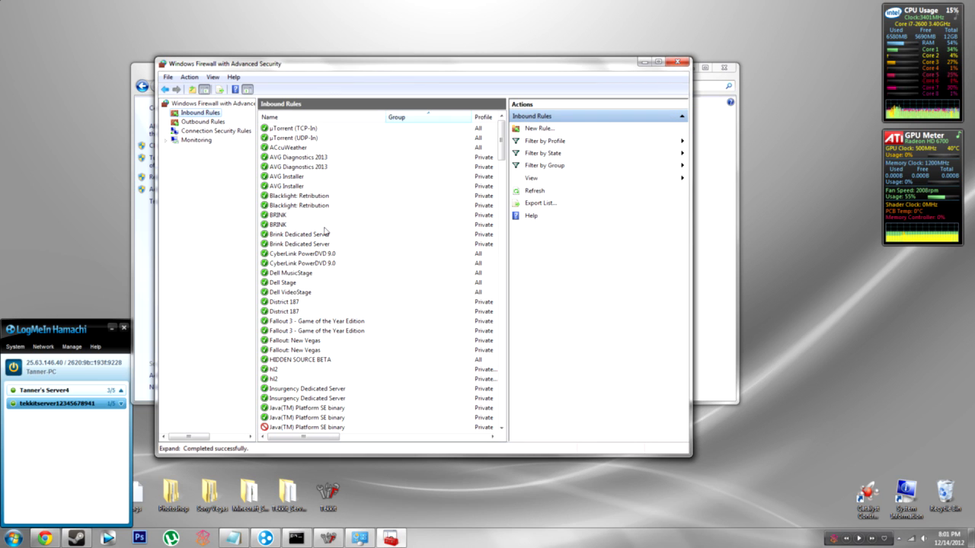
Step: Start a new port-based inbound rule and enter port 56
{"action": "left_click", "coordinate": [544, 131]}
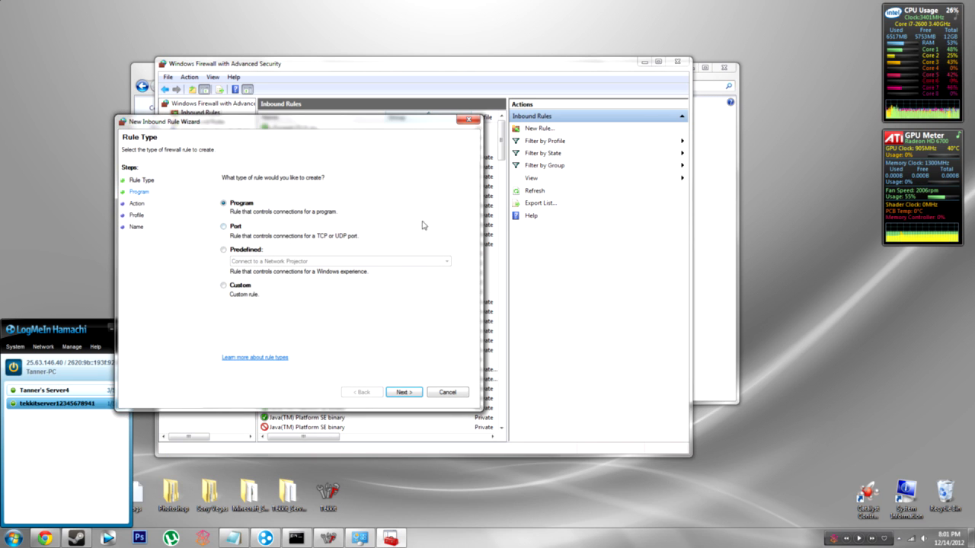
{"action": "left_click_drag", "start_coordinate": [360, 130], "coordinate": [409, 124]}
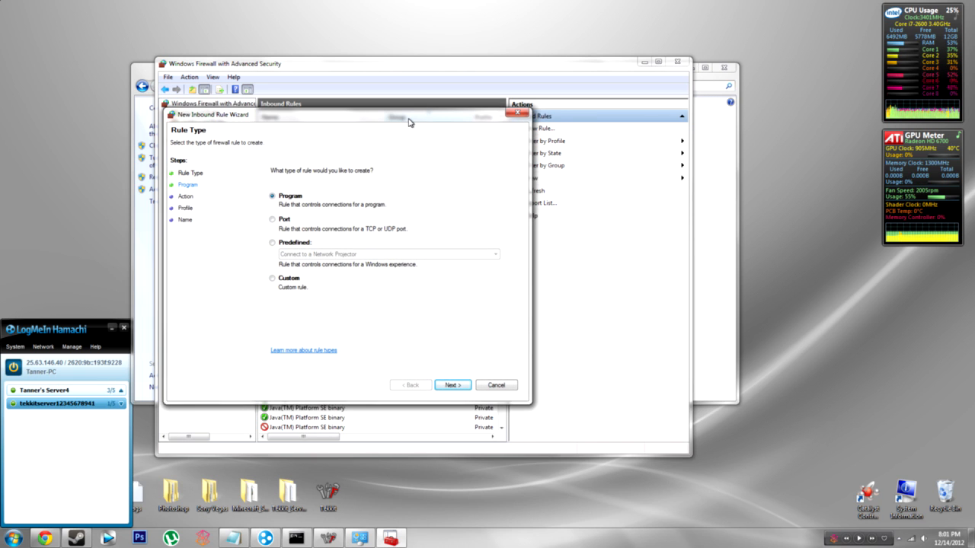
{"action": "left_click", "coordinate": [273, 221]}
{"action": "left_click", "coordinate": [449, 385]}
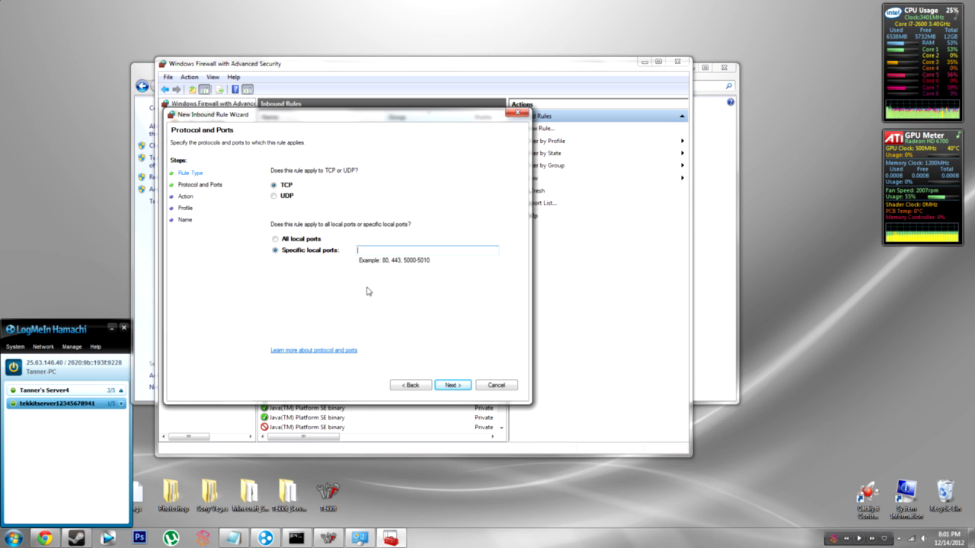
{"action": "type", "text": "565"}
Step: Allow the connection on all profiles and finish the rule named tekkitserver
{"action": "left_click", "coordinate": [451, 386]}
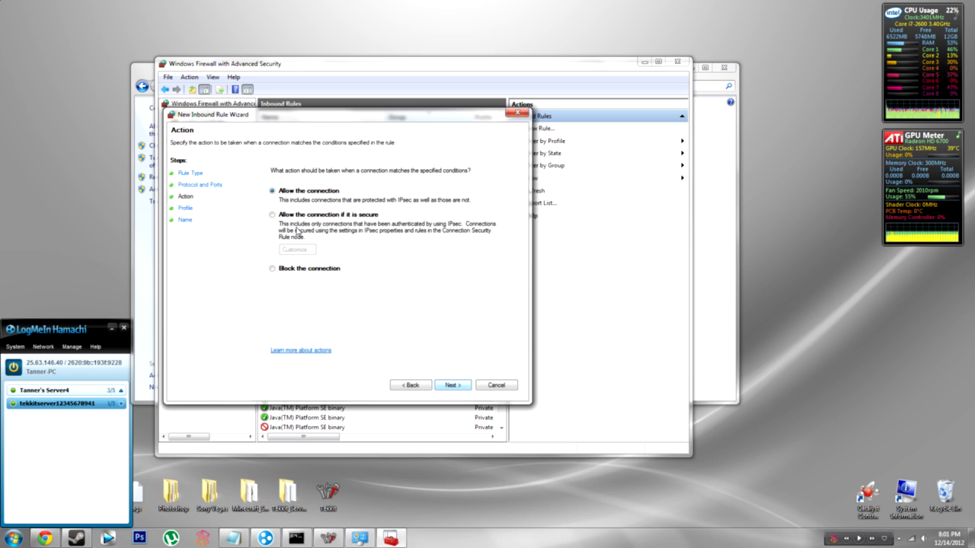
{"action": "left_click", "coordinate": [453, 386]}
{"action": "left_click", "coordinate": [455, 387]}
{"action": "left_click", "coordinate": [430, 387]}
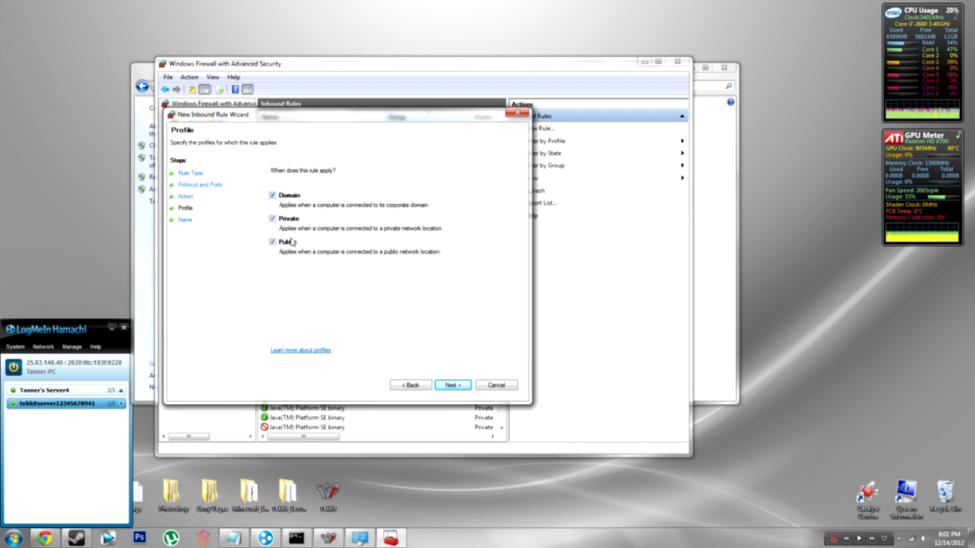
{"action": "left_click", "coordinate": [453, 385]}
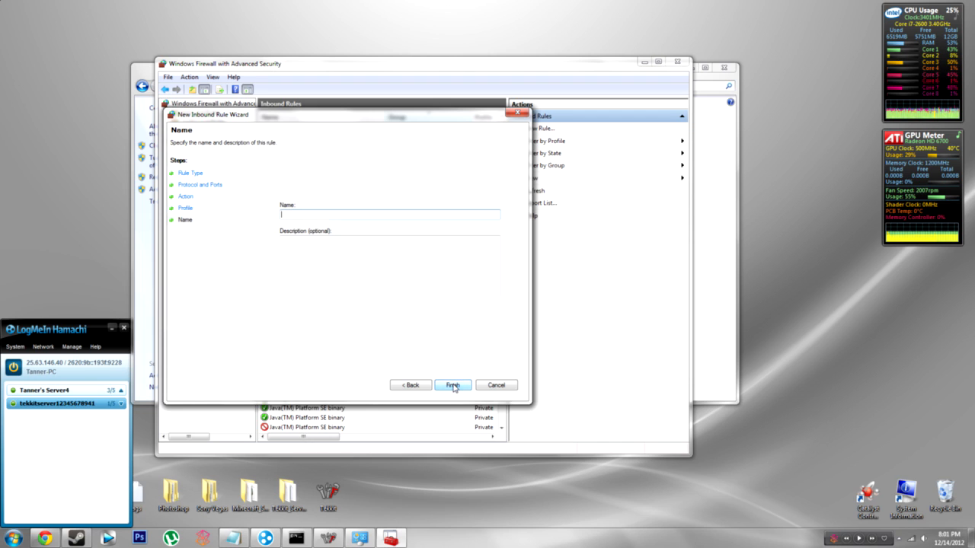
{"action": "type", "text": "tekkitserver"}
{"action": "key", "text": "Tab"}
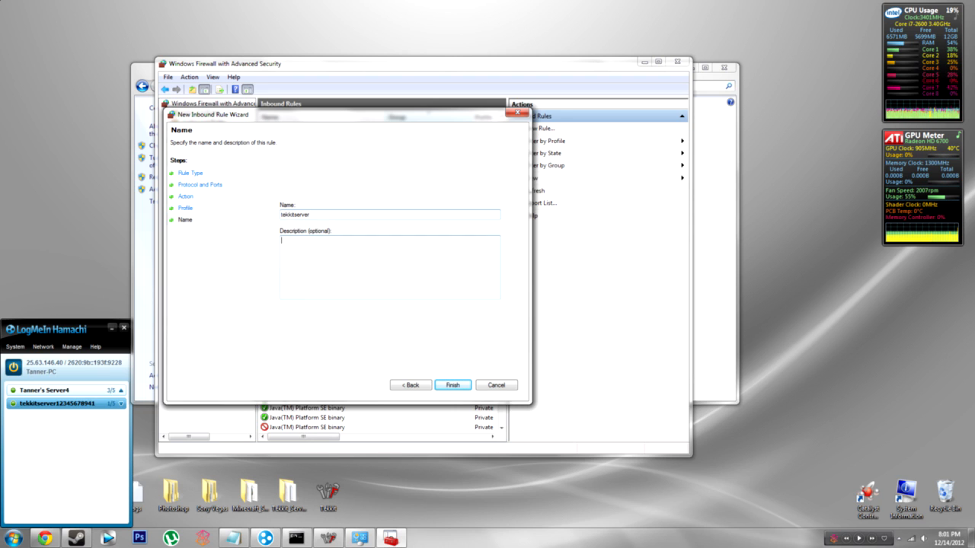
{"action": "left_click", "coordinate": [453, 387]}
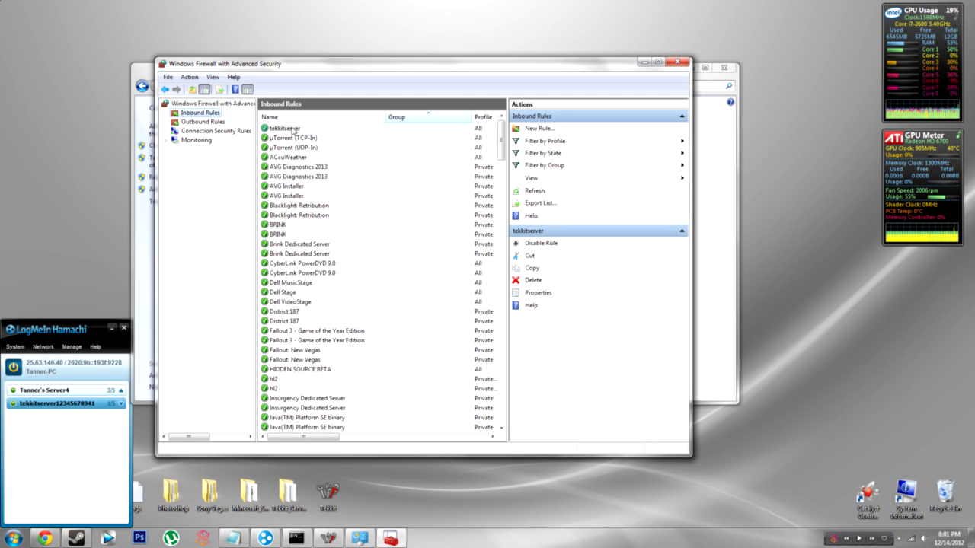
Step: Remove the tekkitserver inbound rule and close both firewall windows
{"action": "left_click", "coordinate": [202, 122]}
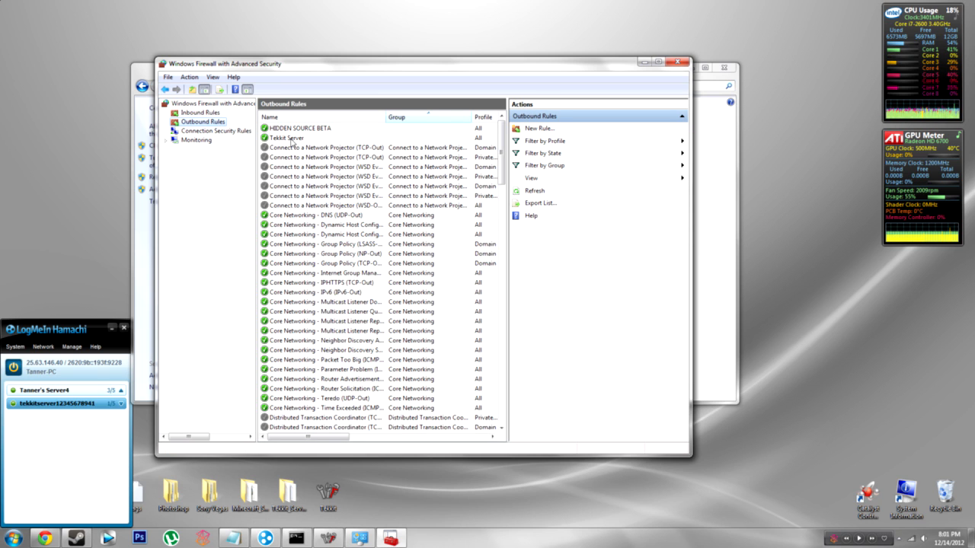
{"action": "left_click", "coordinate": [199, 113]}
{"action": "right_click", "coordinate": [284, 129]}
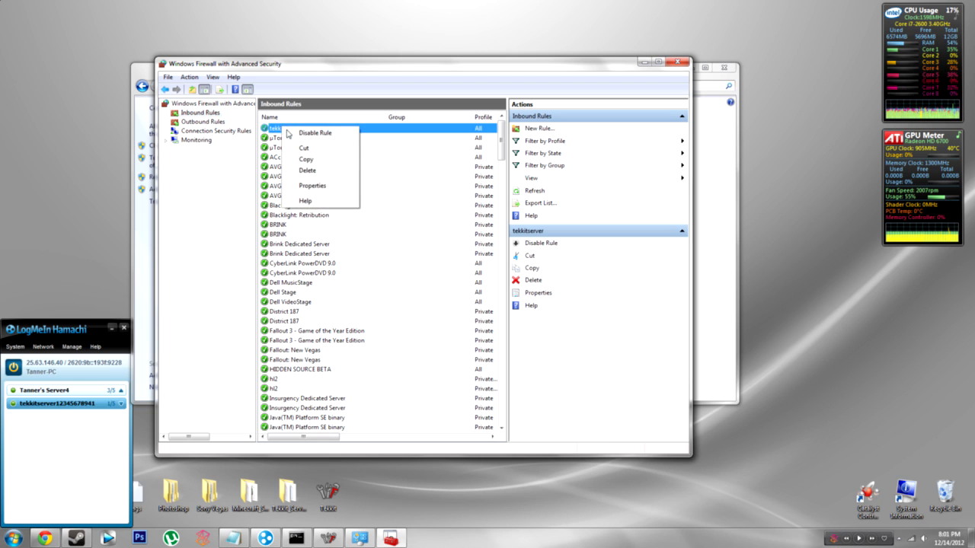
{"action": "left_click", "coordinate": [313, 172]}
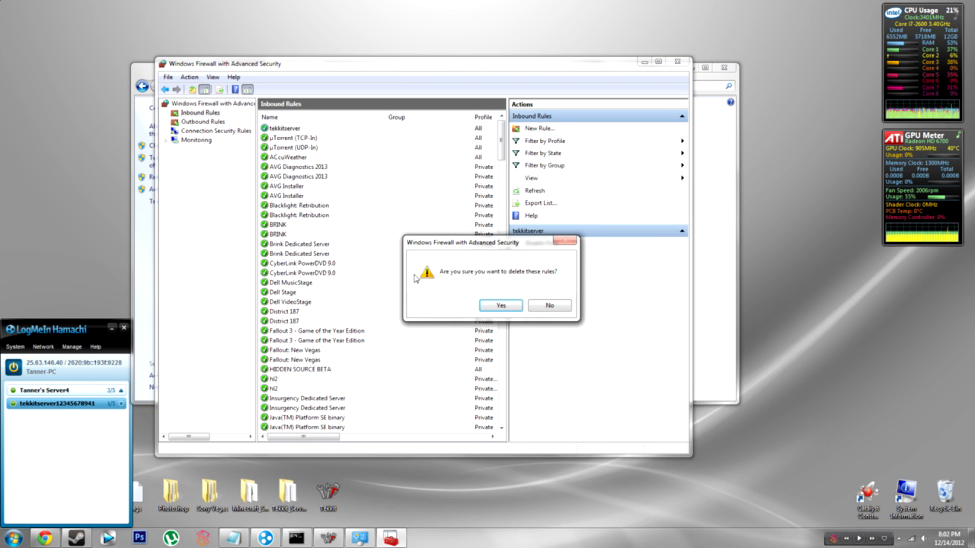
{"action": "left_click", "coordinate": [499, 307]}
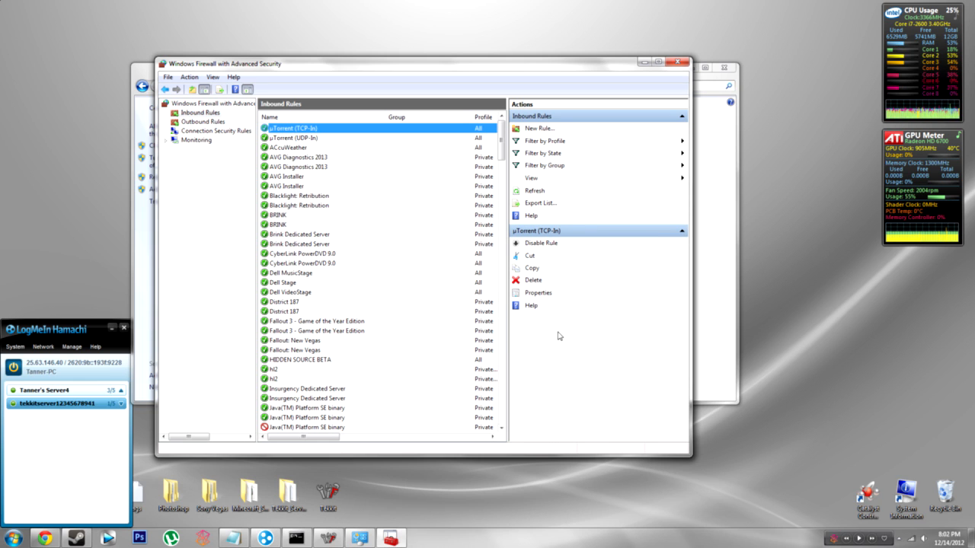
{"action": "left_click", "coordinate": [678, 62]}
{"action": "left_click", "coordinate": [724, 67]}
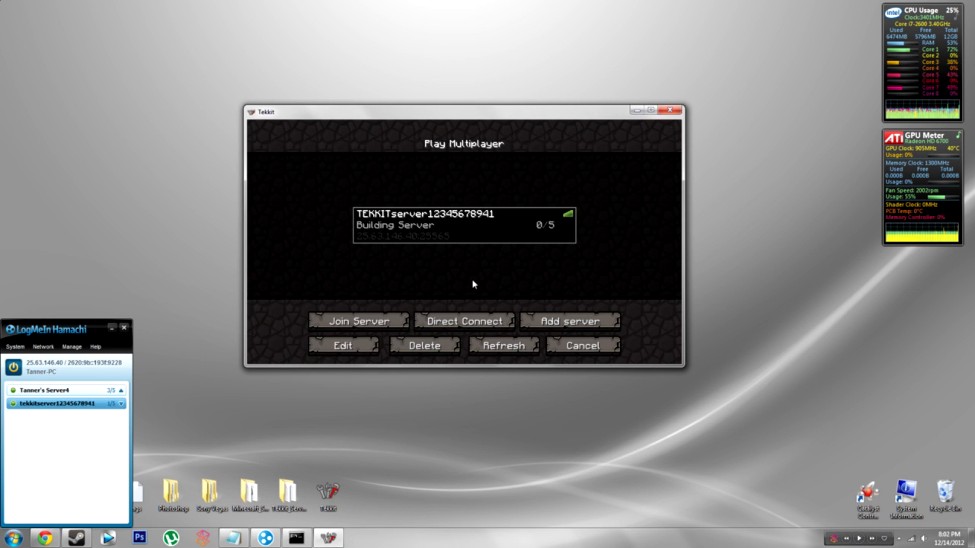
{"action": "double_click", "coordinate": [457, 225]}
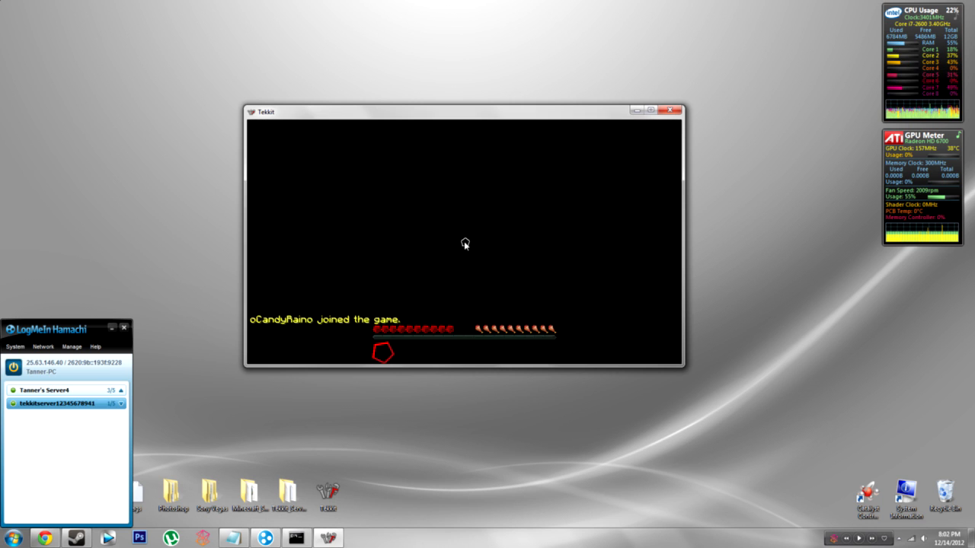
{"action": "left_click", "coordinate": [478, 200]}
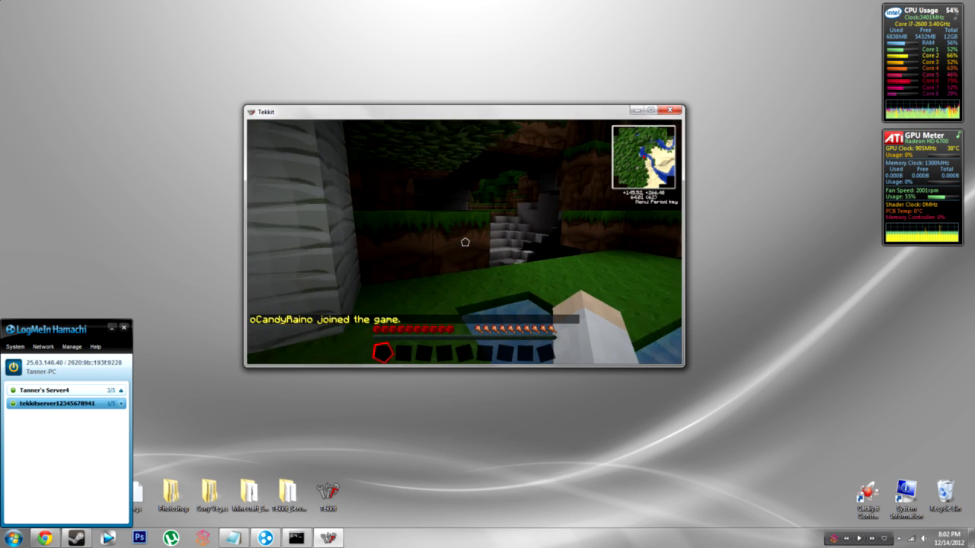
{"action": "key", "text": "e"}
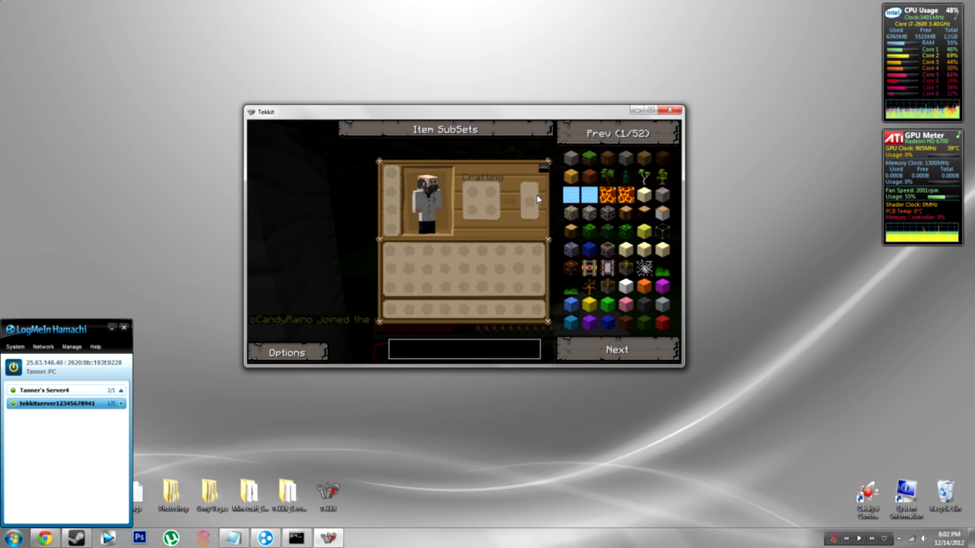
Step: Maximize the game window, close the inventory and walk around near the cave and lake
{"action": "left_click_drag", "start_coordinate": [522, 113], "coordinate": [524, 4]}
{"action": "double_click", "coordinate": [524, 4]}
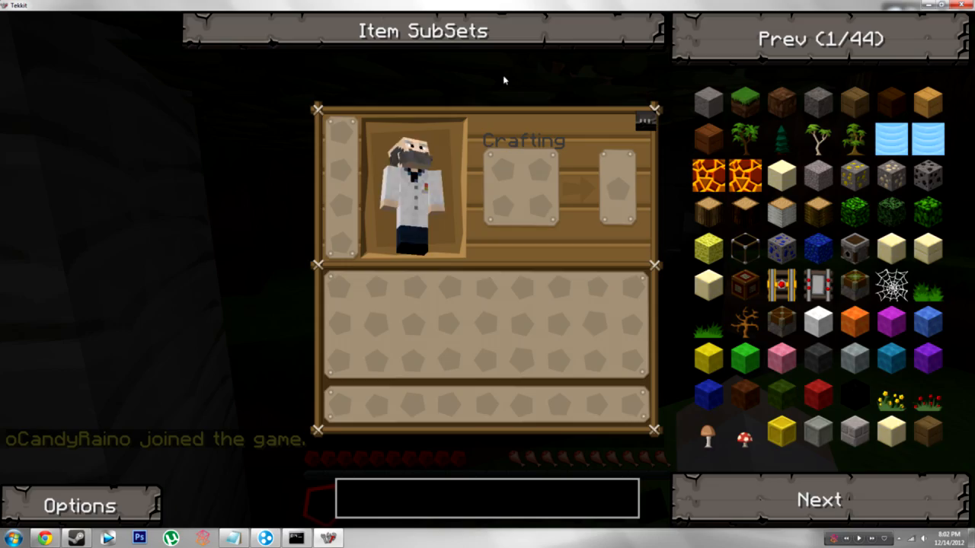
{"action": "key", "text": "e"}
{"action": "key", "text": "a"}
{"action": "key", "text": "w"}
{"action": "key", "text": "s"}
{"action": "key", "text": "w"}
{"action": "key", "text": "w"}
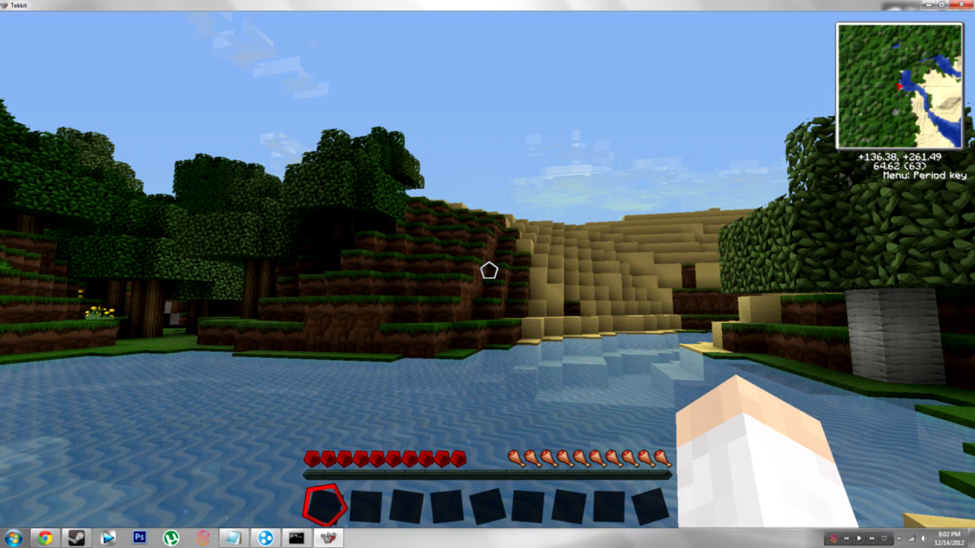
{"action": "key", "text": "t"}
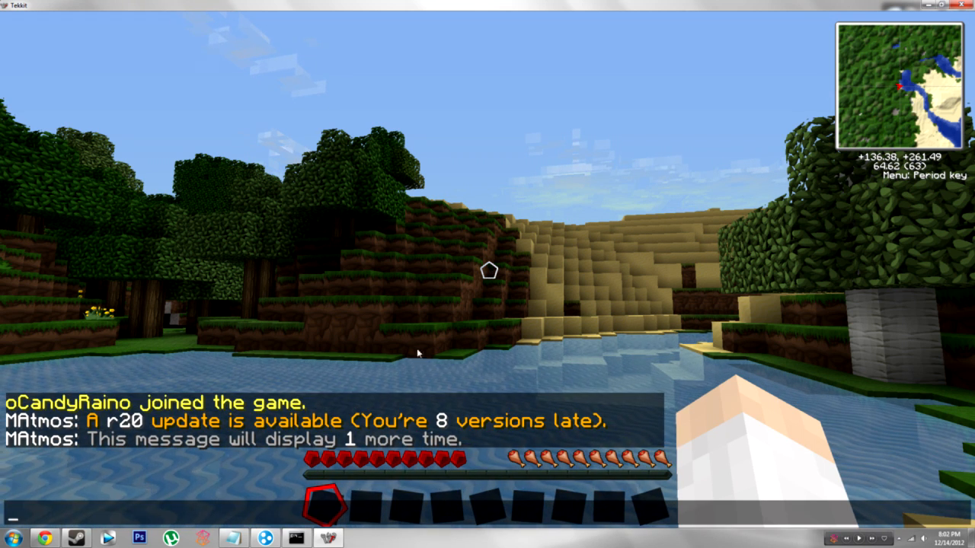
{"action": "type", "text": "t"}
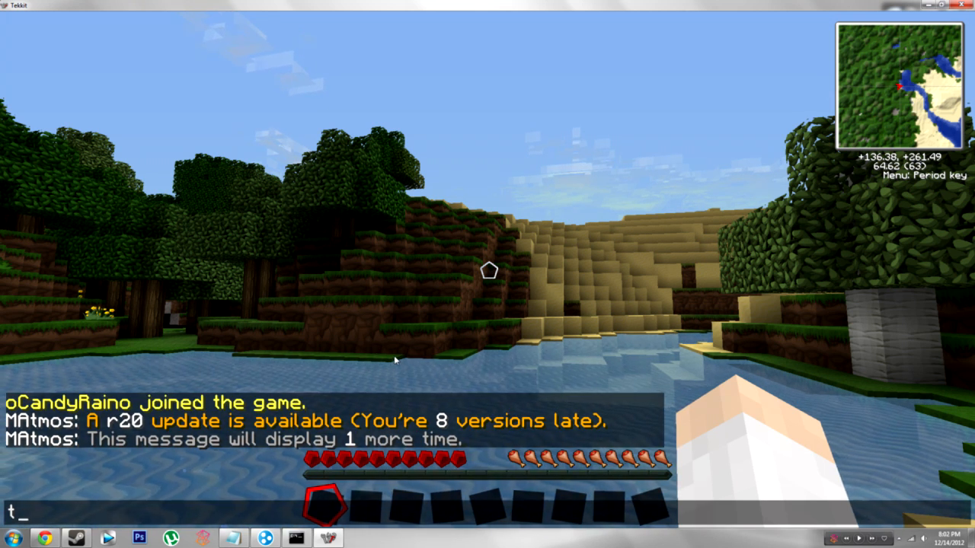
{"action": "key", "text": "Escape"}
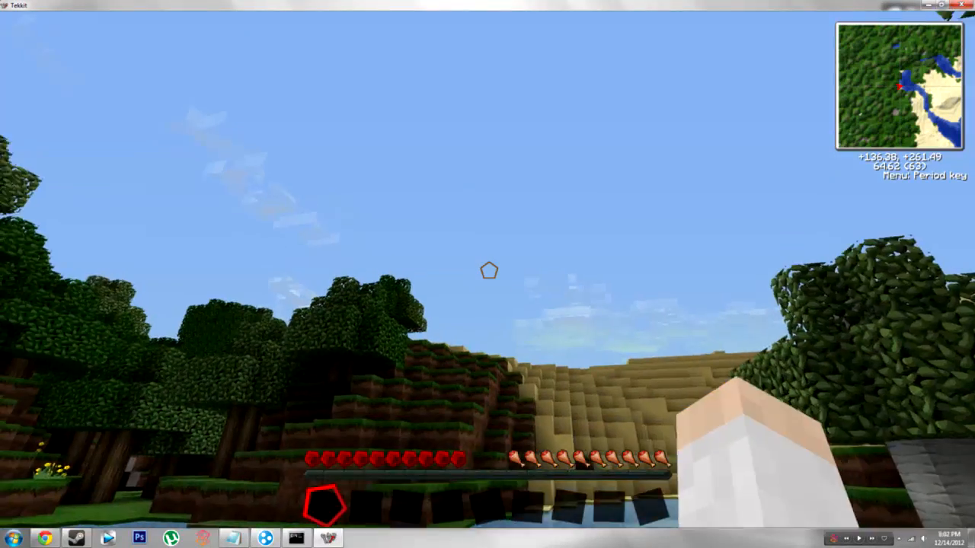
Step: Disconnect from the Building Server and close the Tekkit window
{"action": "key", "text": "e"}
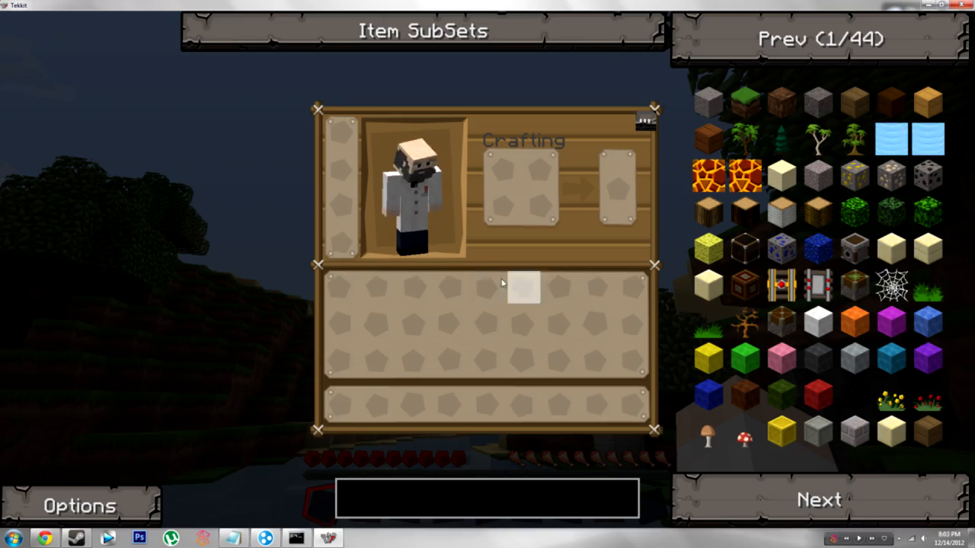
{"action": "key", "text": "Escape"}
{"action": "key", "text": "Escape"}
{"action": "left_click", "coordinate": [475, 363]}
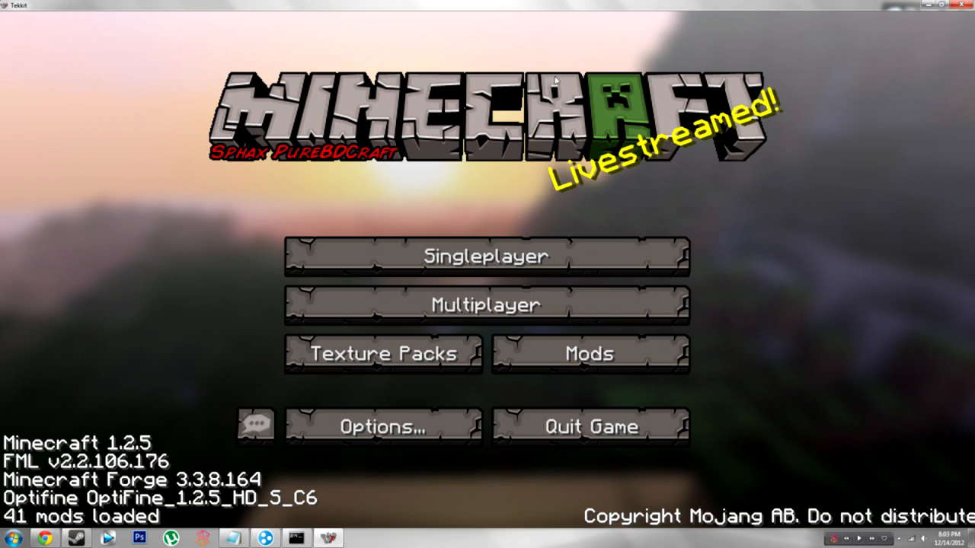
{"action": "left_click_drag", "start_coordinate": [545, 6], "coordinate": [482, 157]}
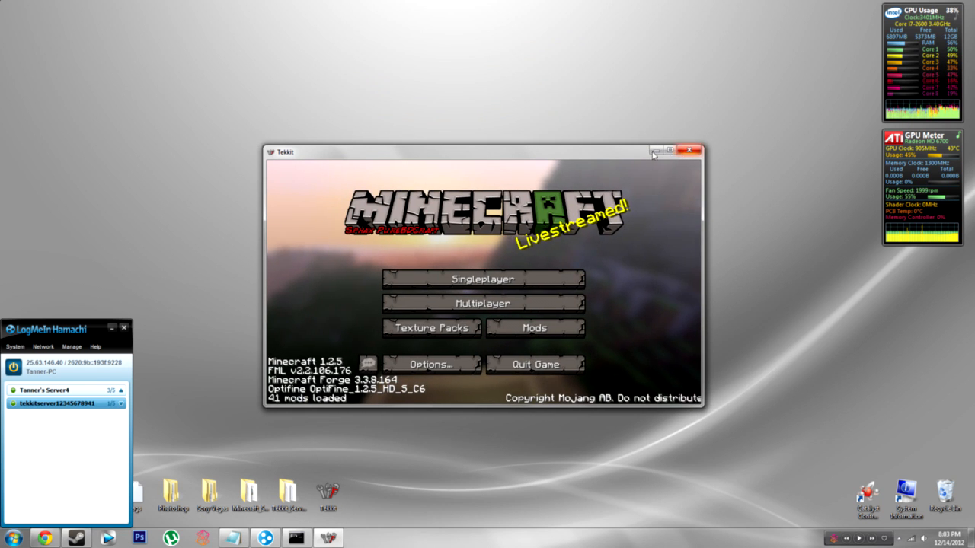
{"action": "left_click", "coordinate": [689, 150]}
Step: Stop the Tekkit server with the stop command and close its cmd.exe console
{"action": "left_click", "coordinate": [296, 539]}
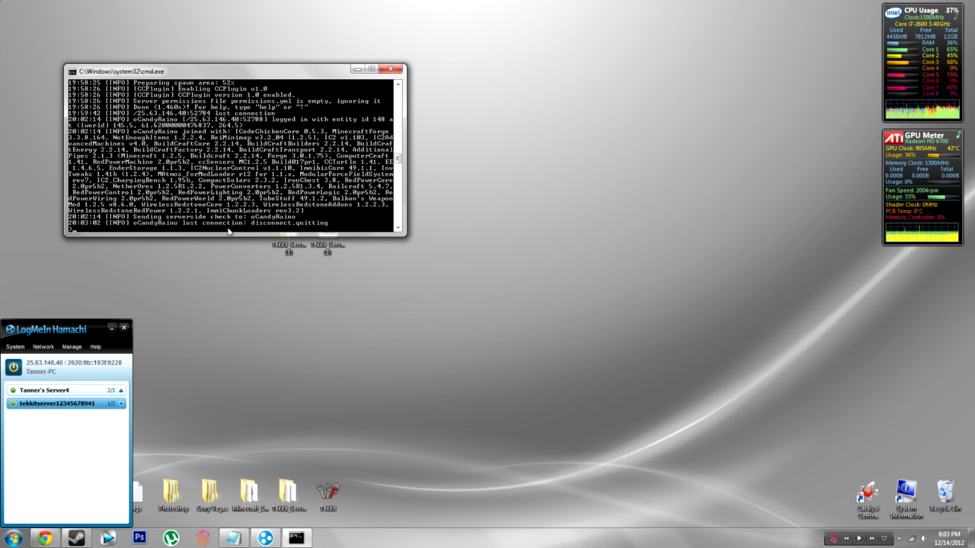
{"action": "type", "text": "stop"}
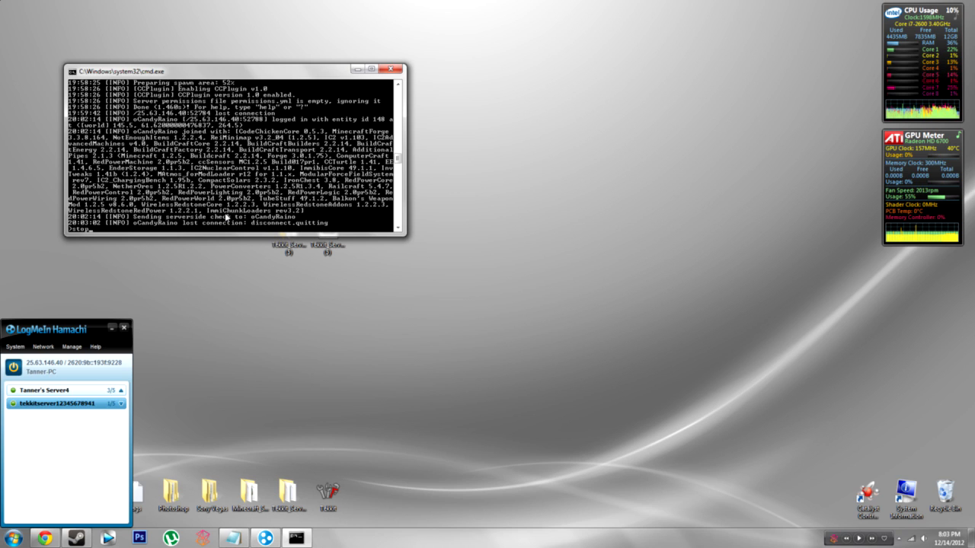
{"action": "key", "text": "Return"}
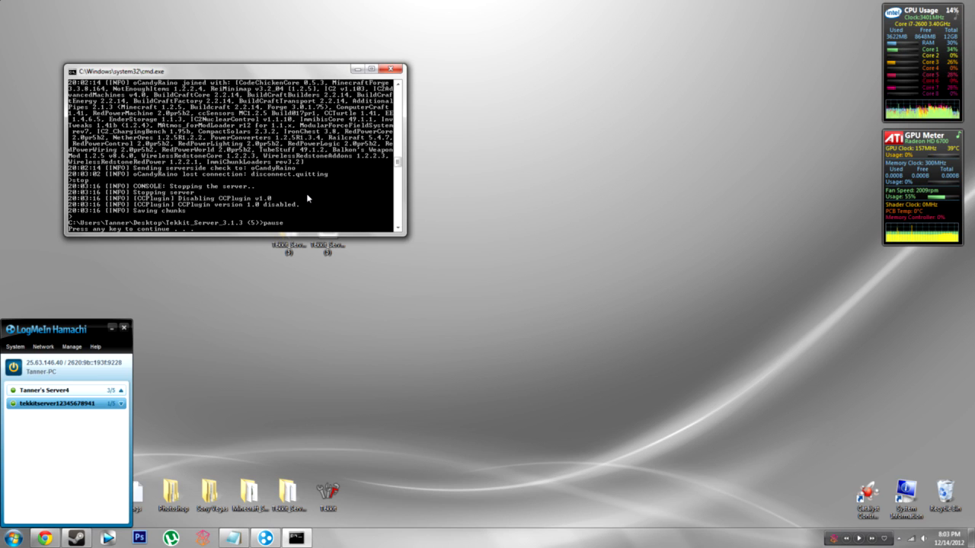
{"action": "key", "text": "Return"}
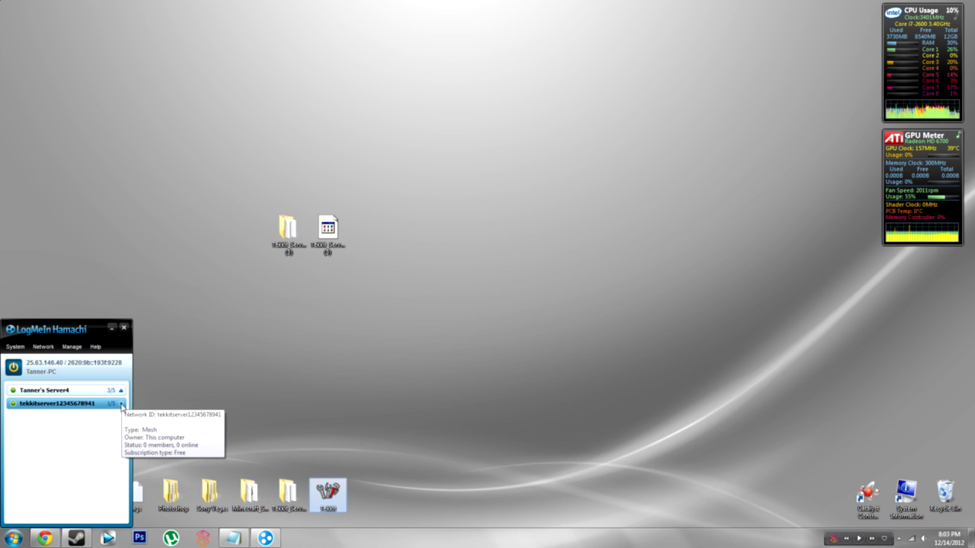
{"action": "right_click", "coordinate": [80, 404]}
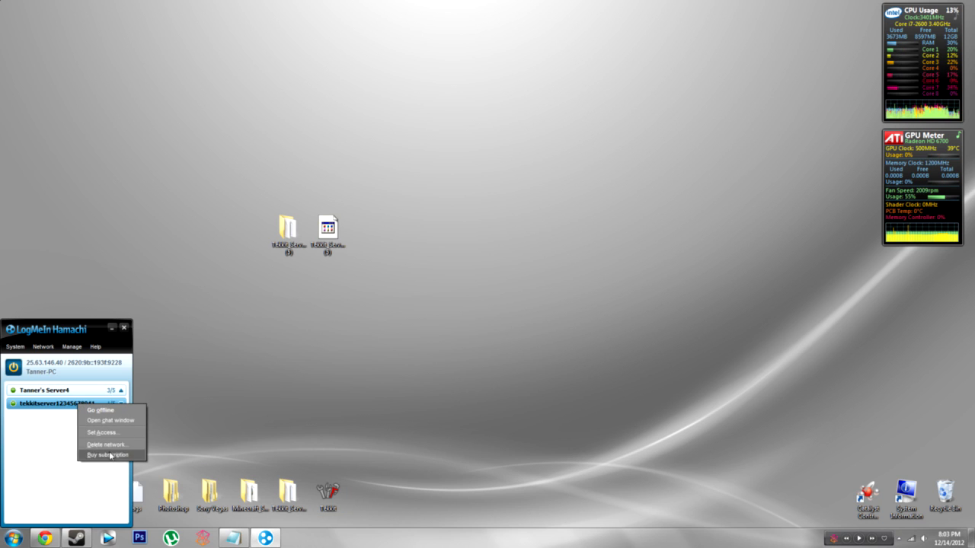
{"action": "left_click", "coordinate": [111, 449]}
{"action": "left_click", "coordinate": [464, 284]}
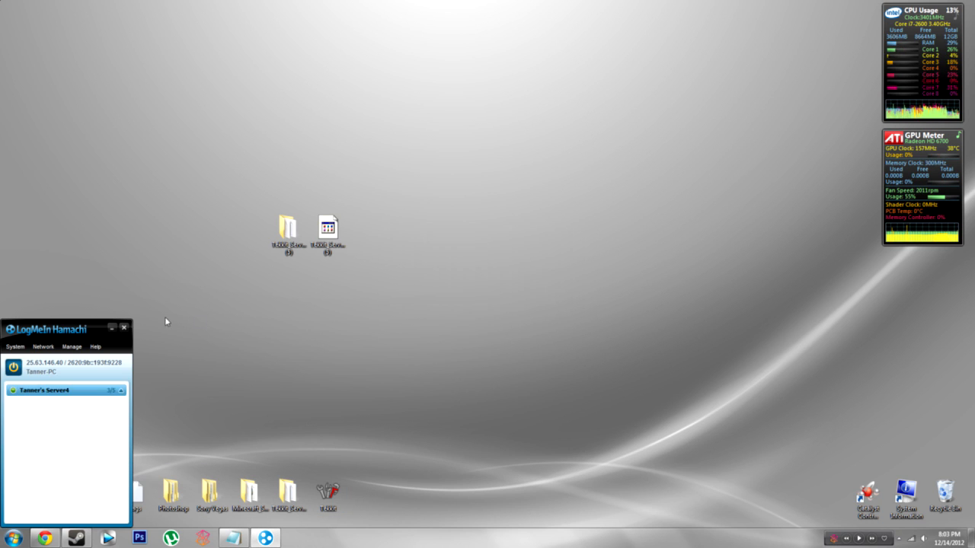
{"action": "left_click", "coordinate": [124, 331]}
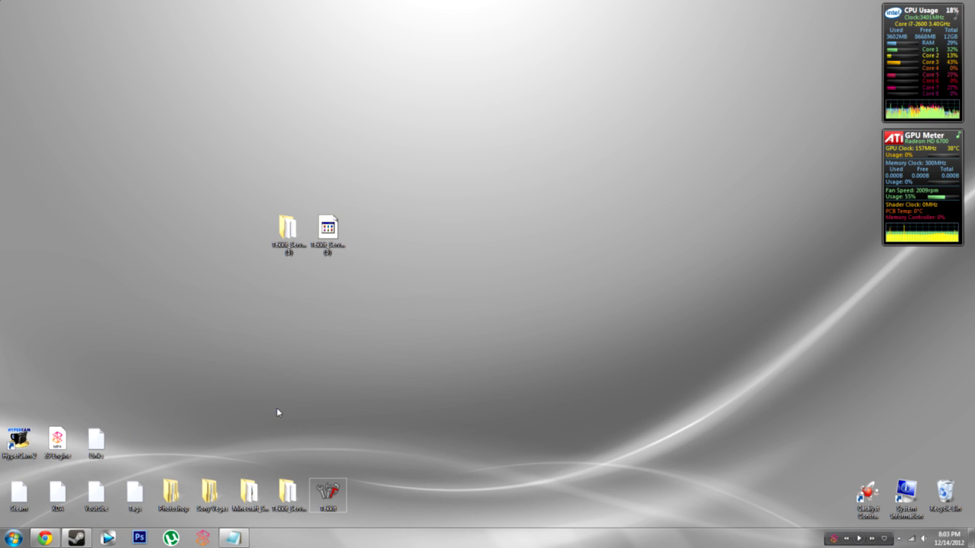